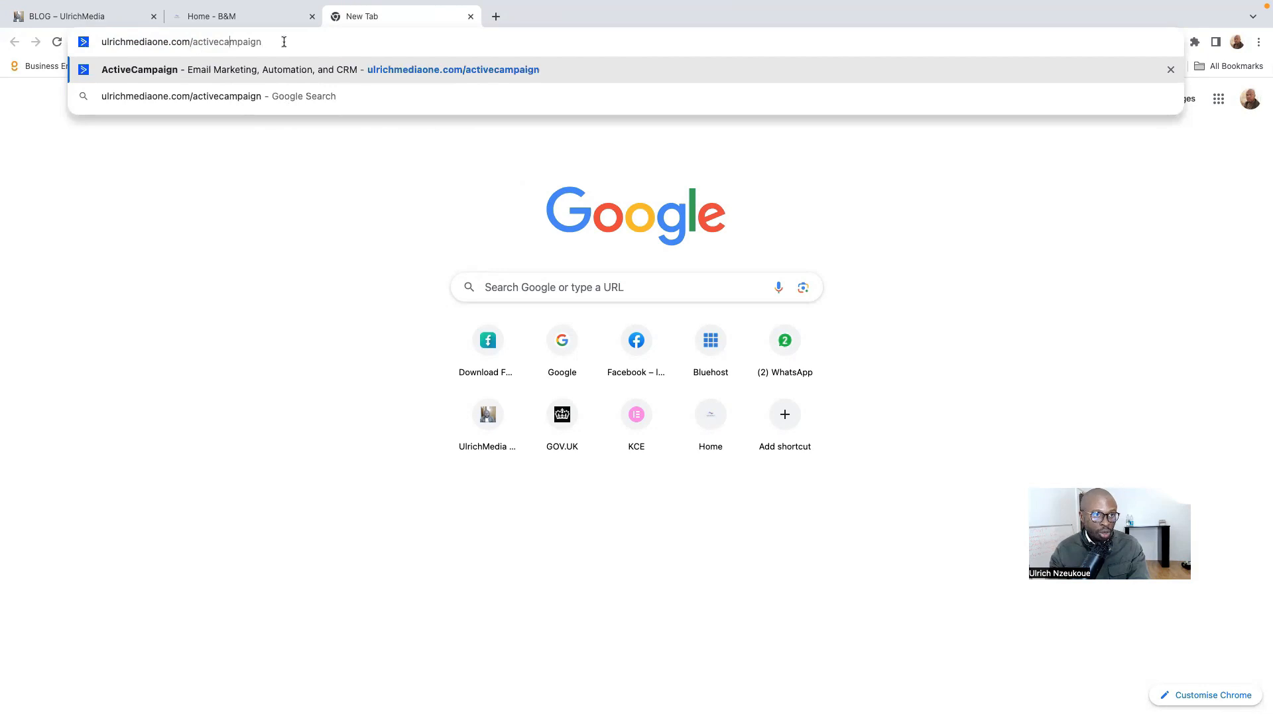
Open ulrichmediaone.com/activecampaign, go to the account's Automations section and start creating an automation
{"action": "key", "text": "Return"}
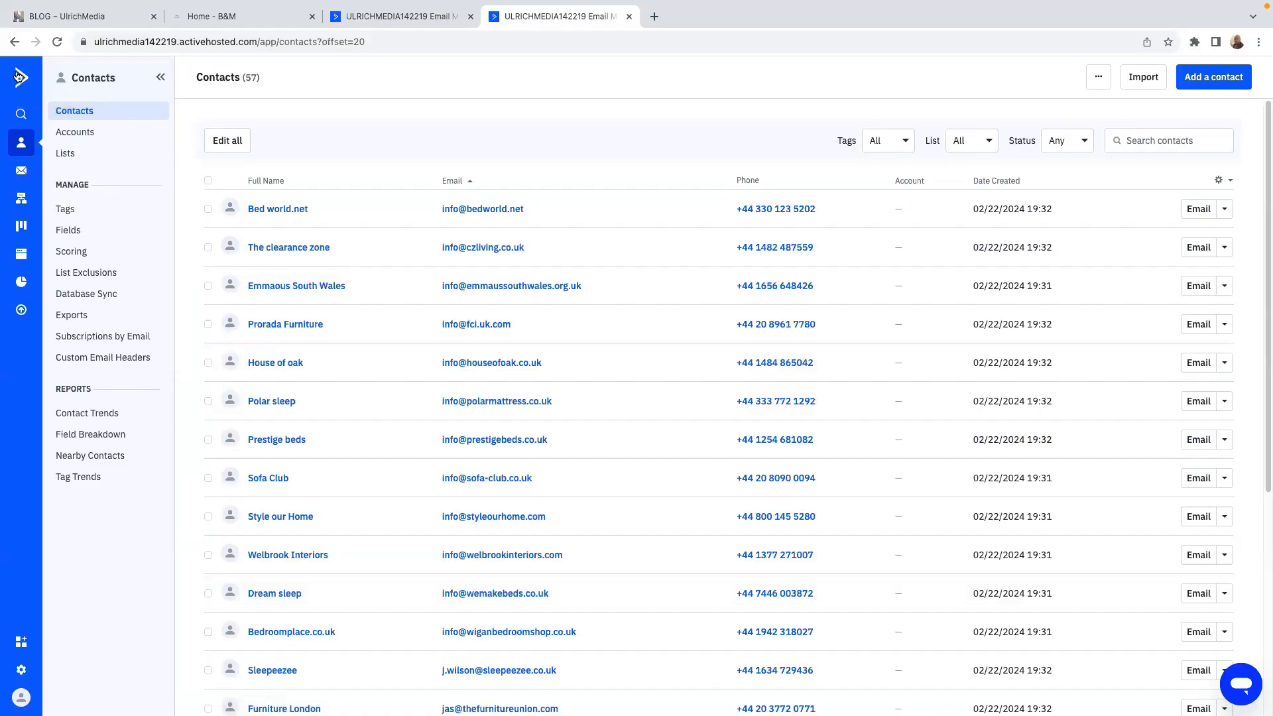
{"action": "left_click", "coordinate": [19, 76]}
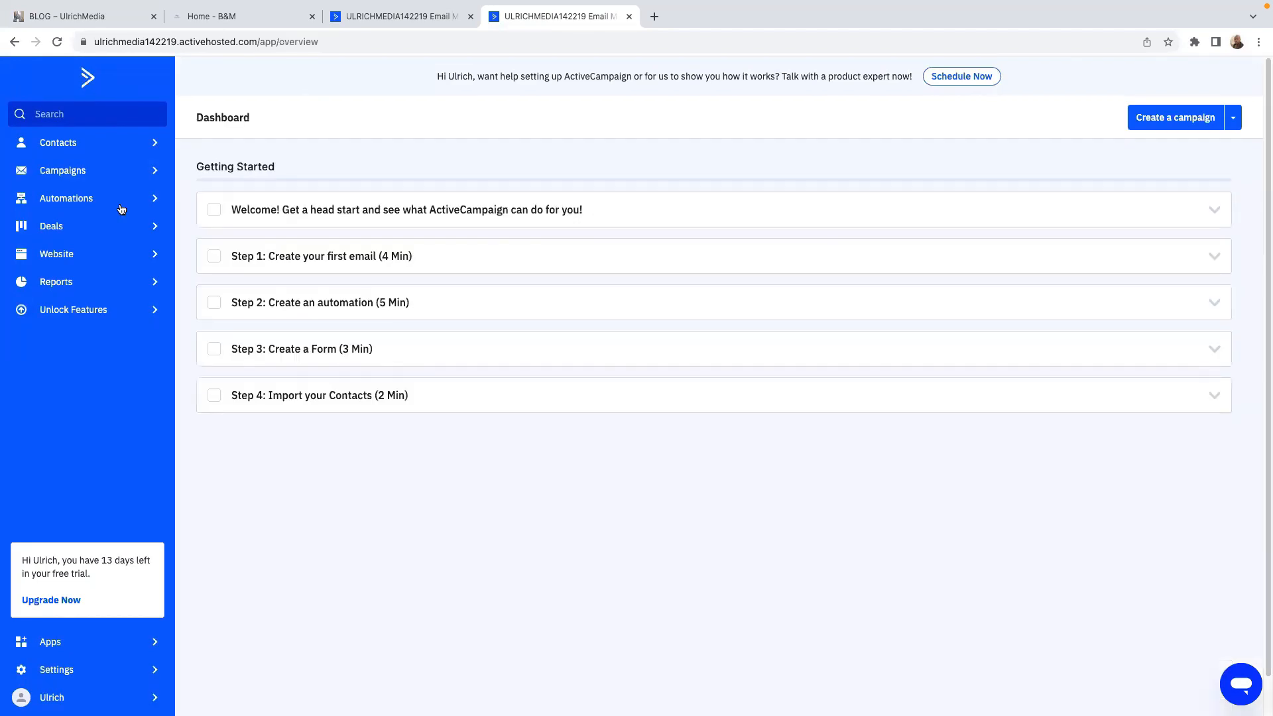
{"action": "left_click", "coordinate": [83, 199]}
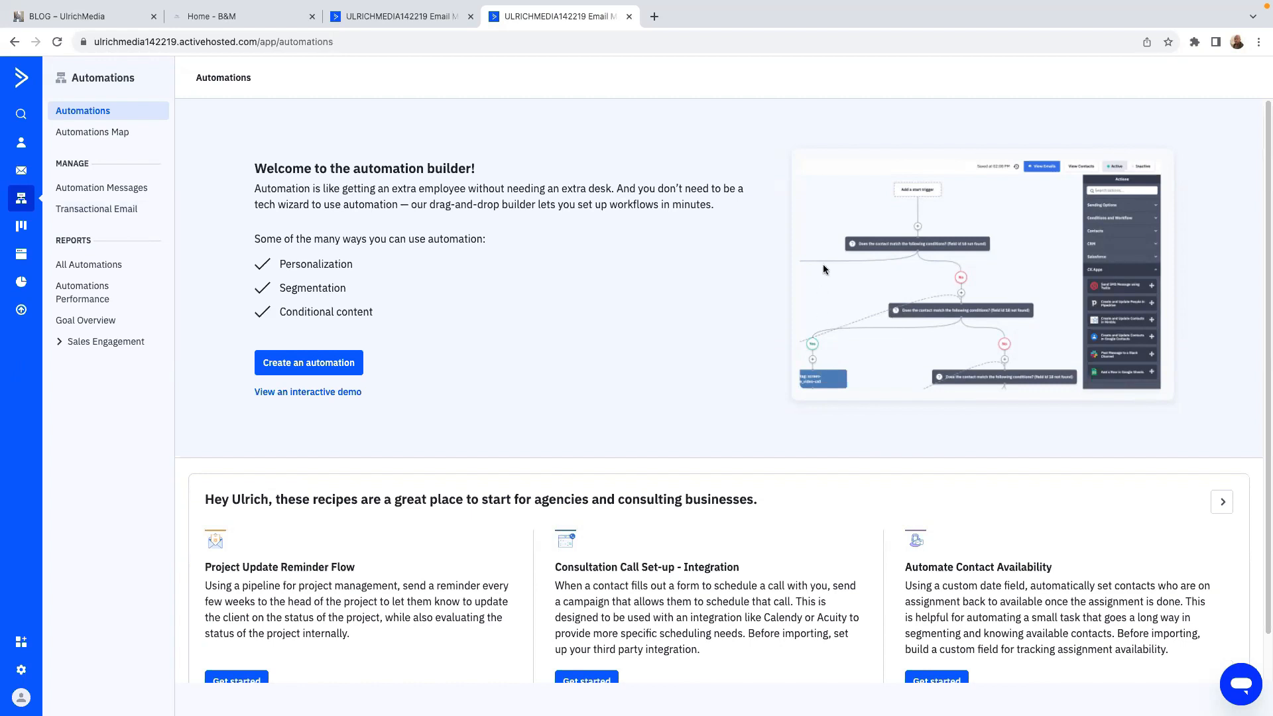
{"action": "left_click", "coordinate": [307, 366]}
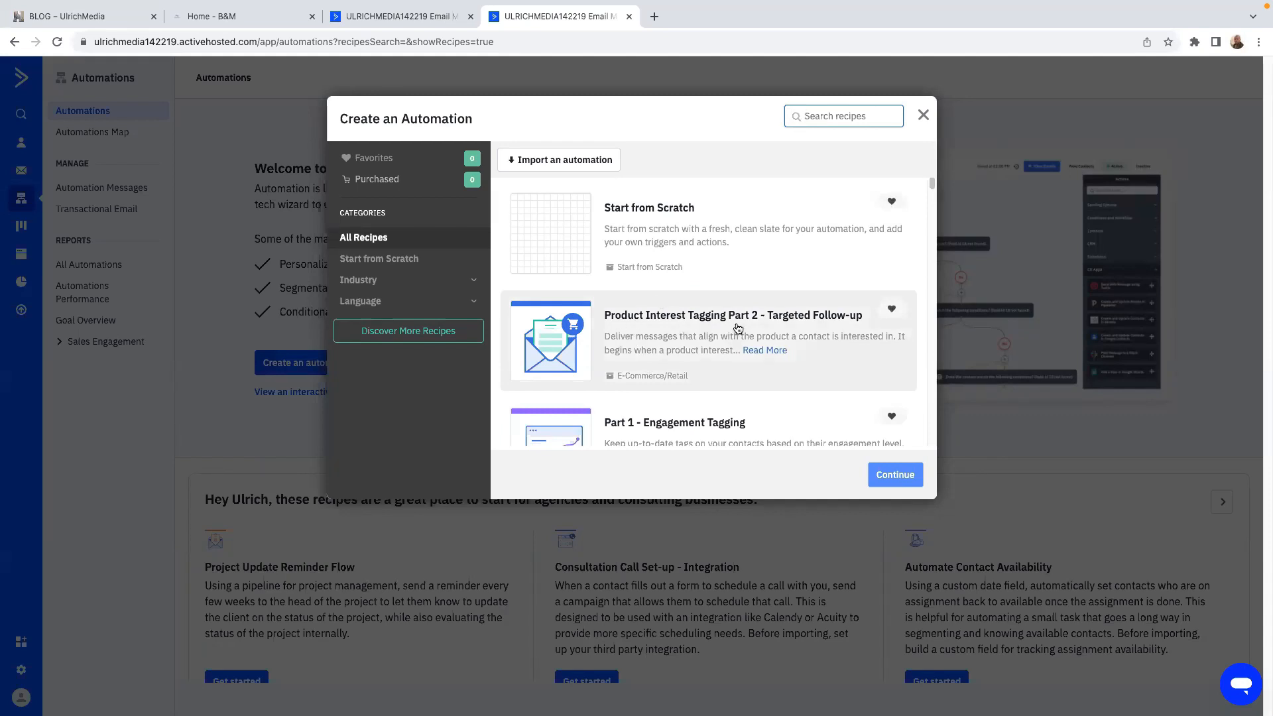
Look through the available automation recipes under All Recipes
{"action": "scroll", "coordinate": [795, 363], "scroll_direction": "down", "scroll_amount": 1}
{"action": "scroll", "coordinate": [796, 363], "scroll_direction": "down", "scroll_amount": 1}
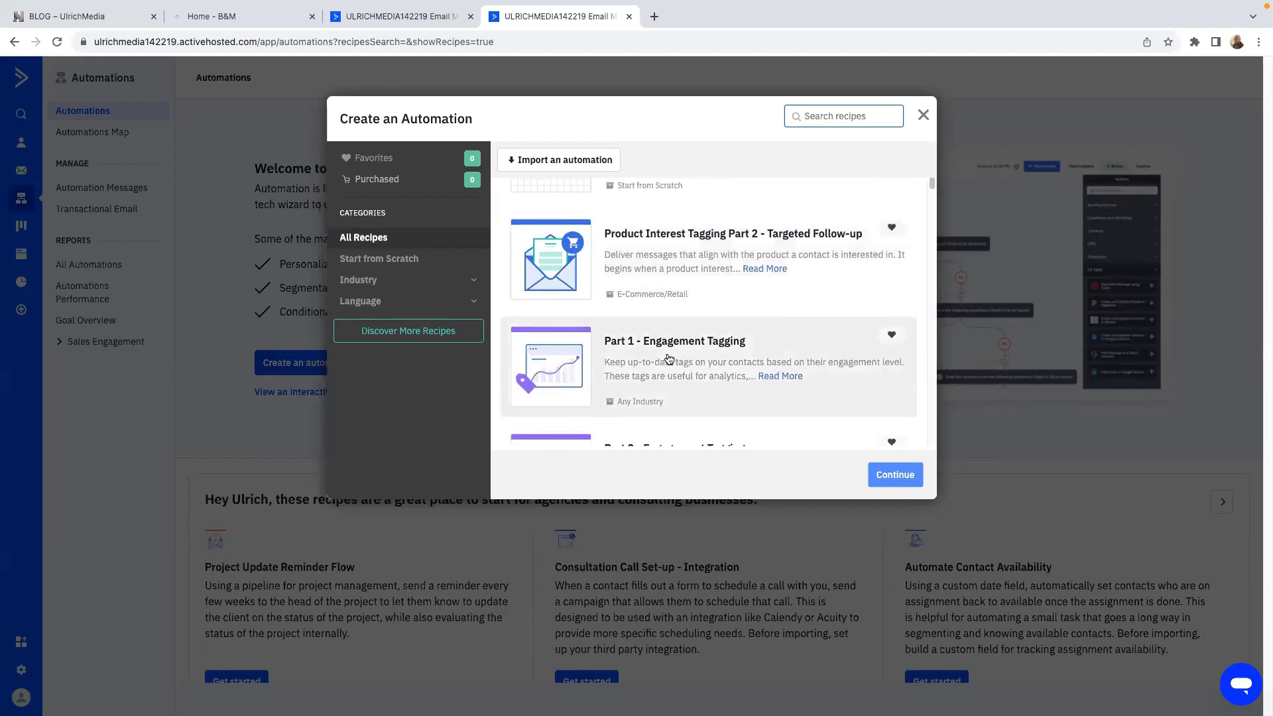
{"action": "scroll", "coordinate": [666, 357], "scroll_direction": "down", "scroll_amount": 3}
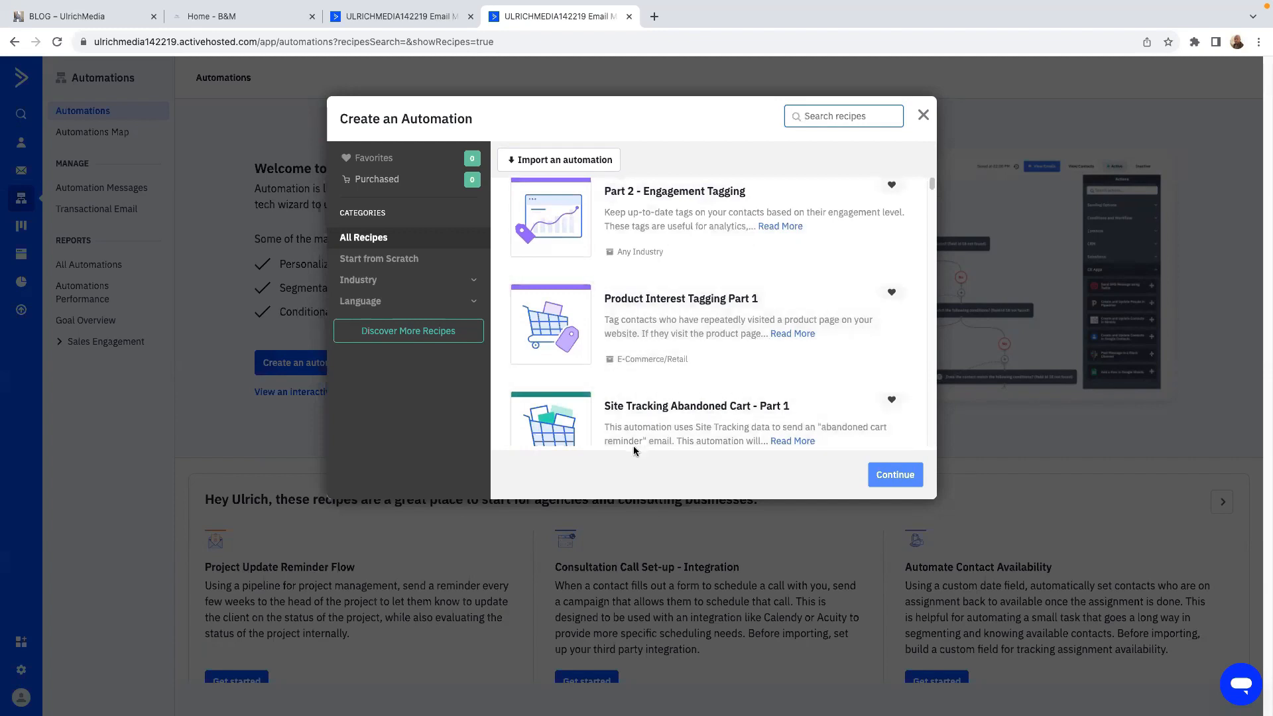
{"action": "scroll", "coordinate": [762, 417], "scroll_direction": "down", "scroll_amount": 4}
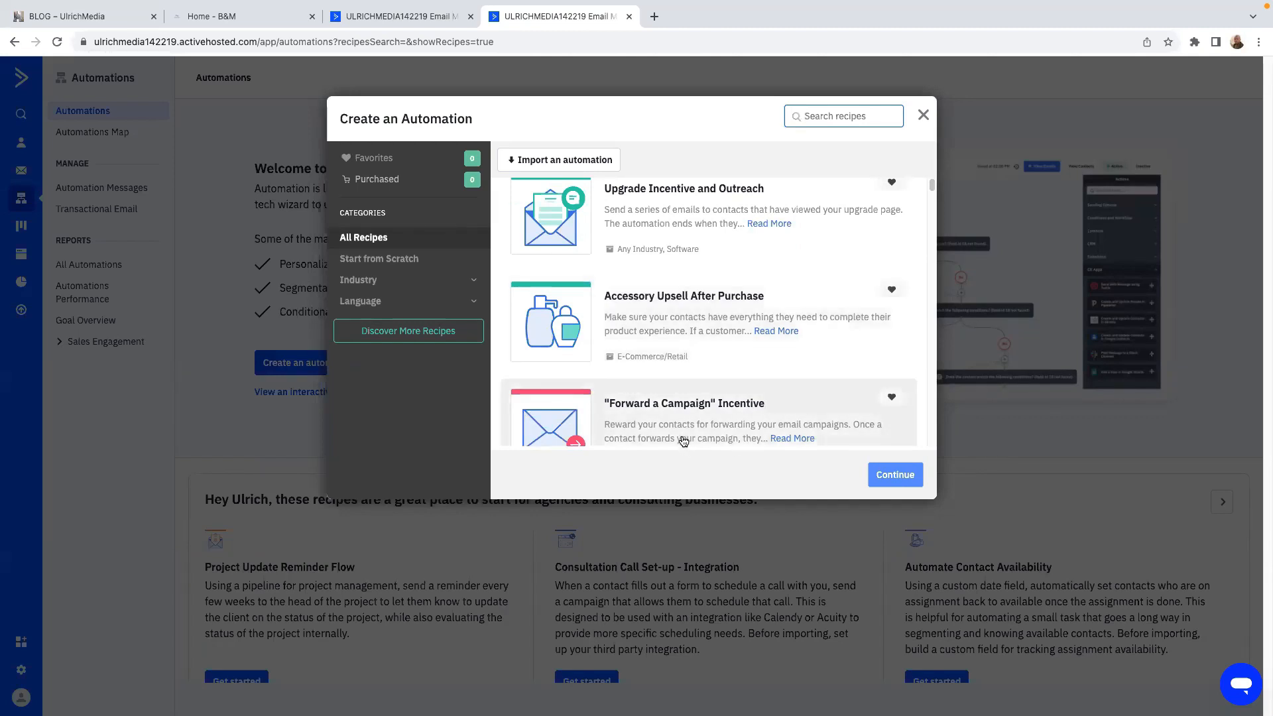
{"action": "scroll", "coordinate": [682, 440], "scroll_direction": "down", "scroll_amount": 2}
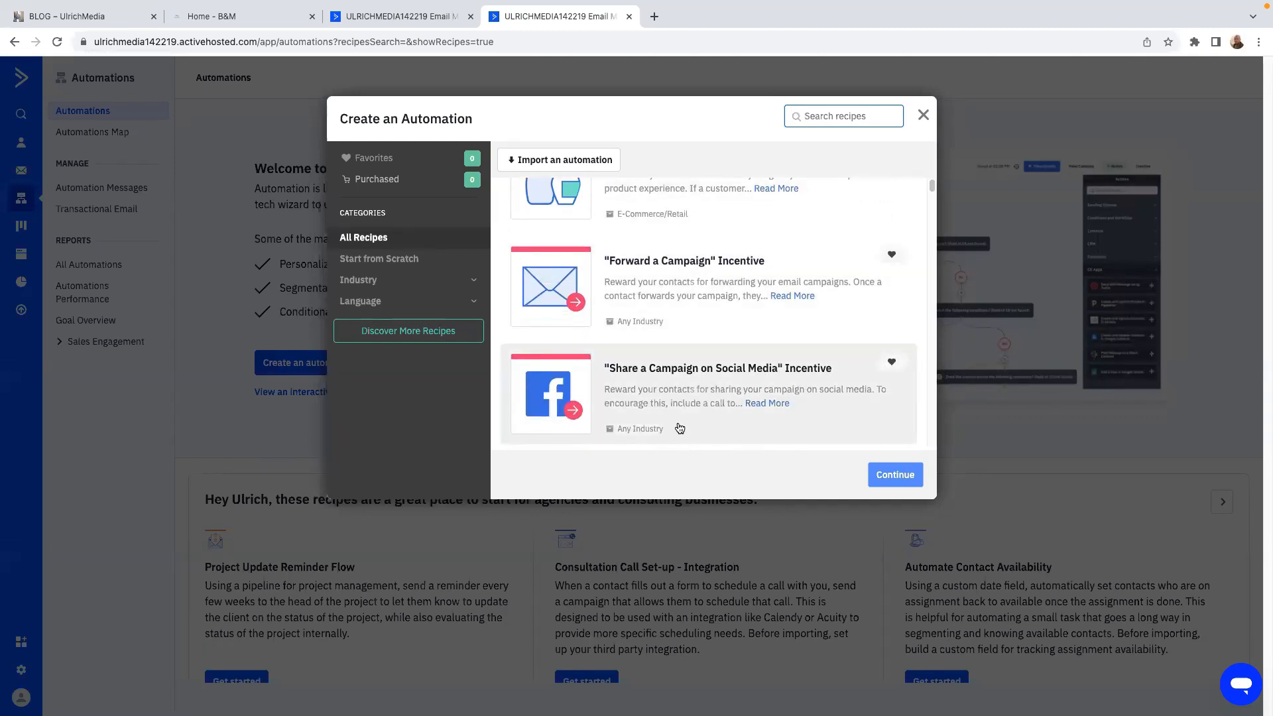
{"action": "scroll", "coordinate": [679, 426], "scroll_direction": "down", "scroll_amount": 15}
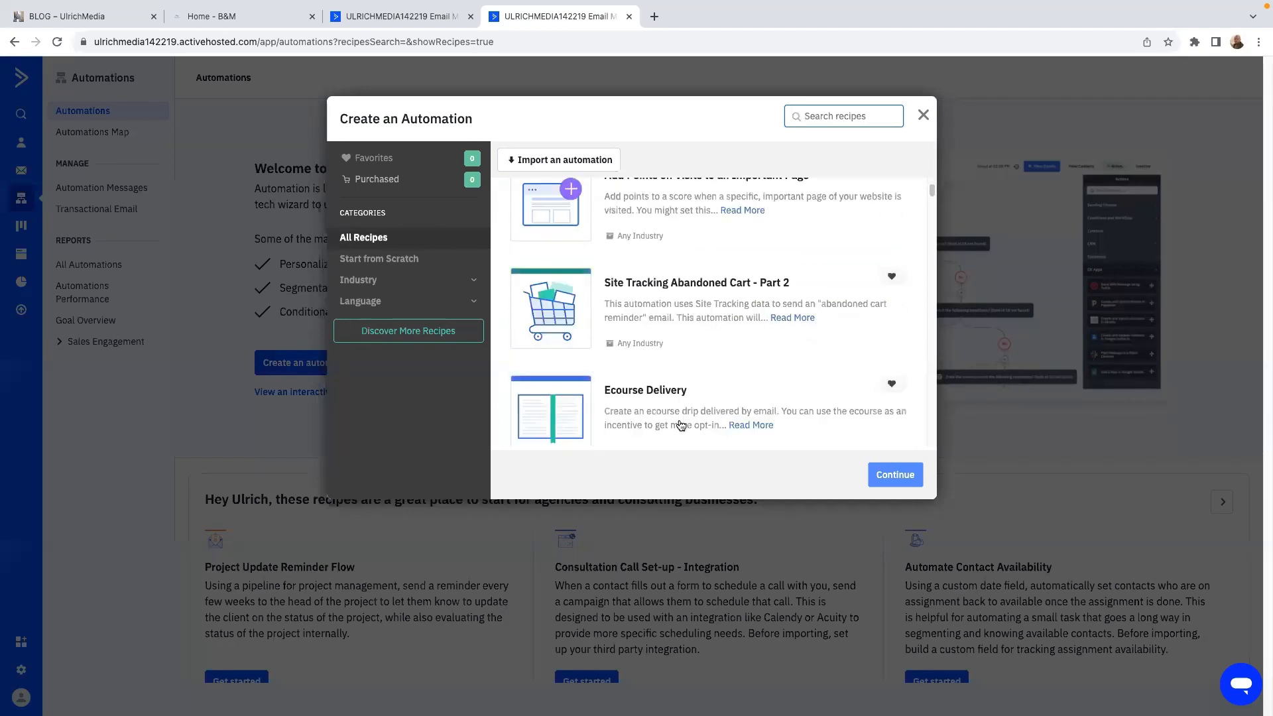
{"action": "scroll", "coordinate": [683, 423], "scroll_direction": "up", "scroll_amount": 3}
{"action": "scroll", "coordinate": [681, 427], "scroll_direction": "down", "scroll_amount": 4}
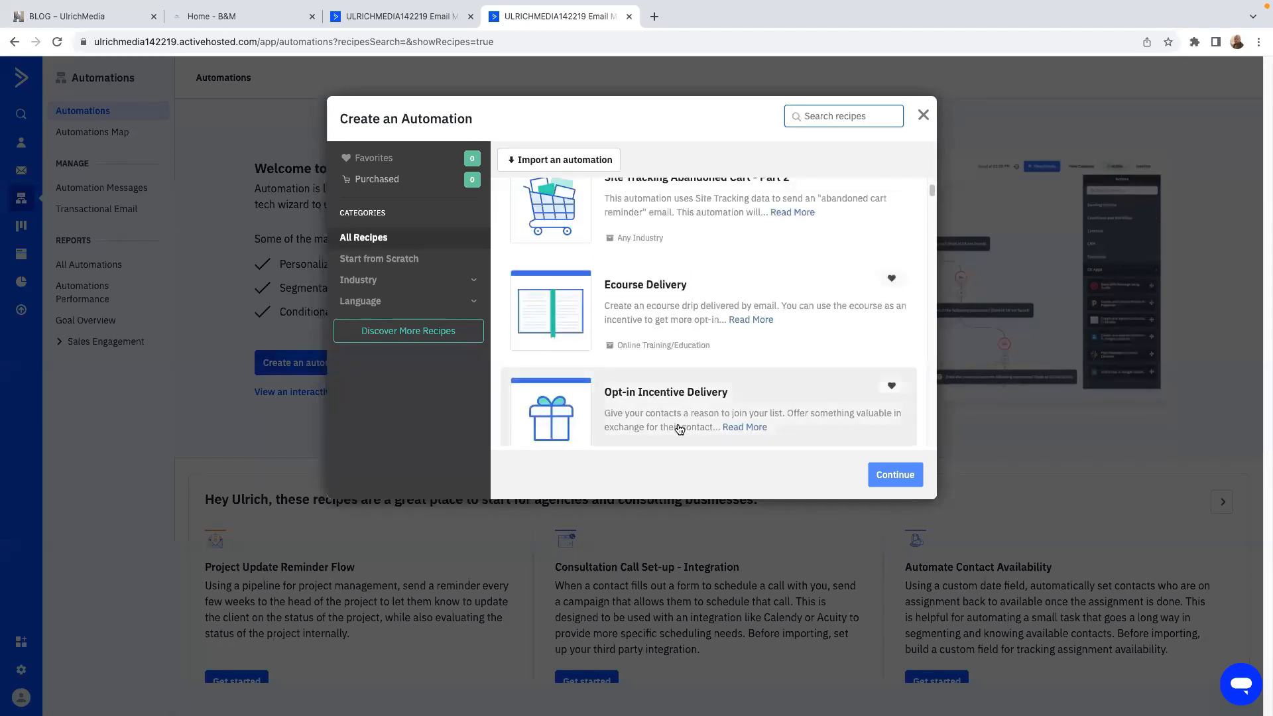
{"action": "scroll", "coordinate": [674, 417], "scroll_direction": "up", "scroll_amount": 3}
{"action": "scroll", "coordinate": [673, 420], "scroll_direction": "down", "scroll_amount": 4}
{"action": "scroll", "coordinate": [672, 423], "scroll_direction": "down", "scroll_amount": 10}
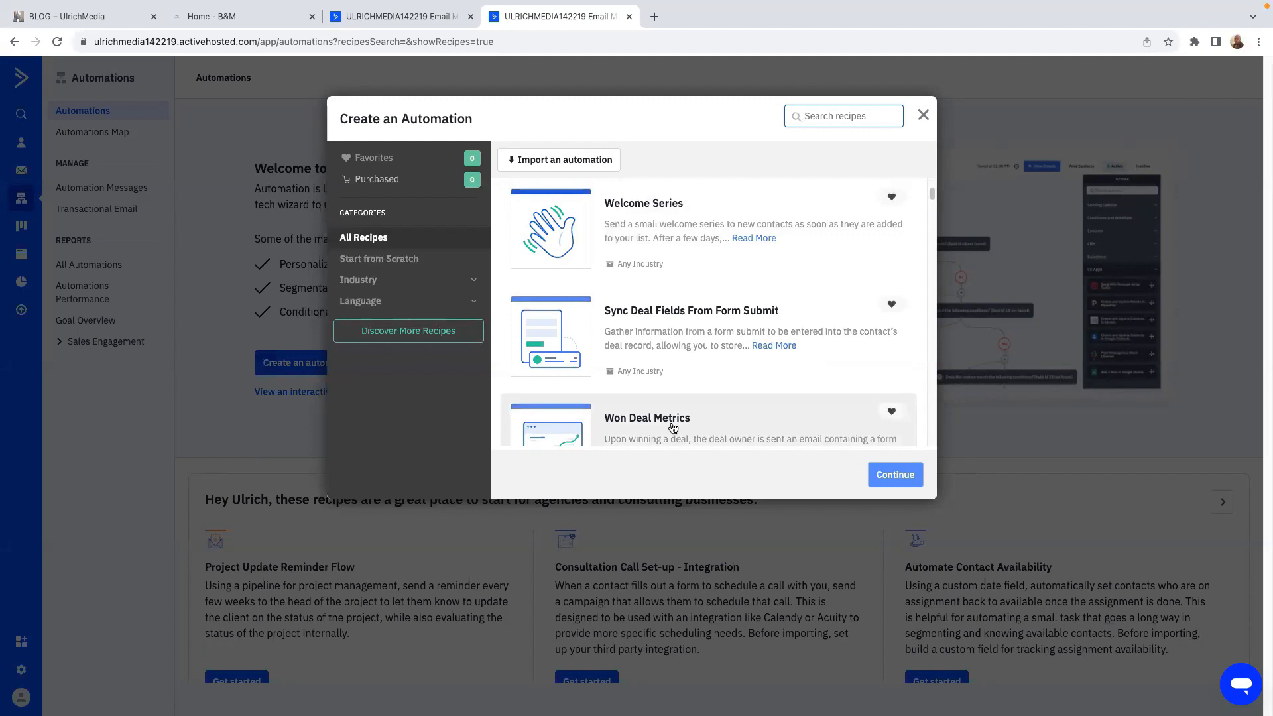
{"action": "scroll", "coordinate": [670, 397], "scroll_direction": "up", "scroll_amount": 15}
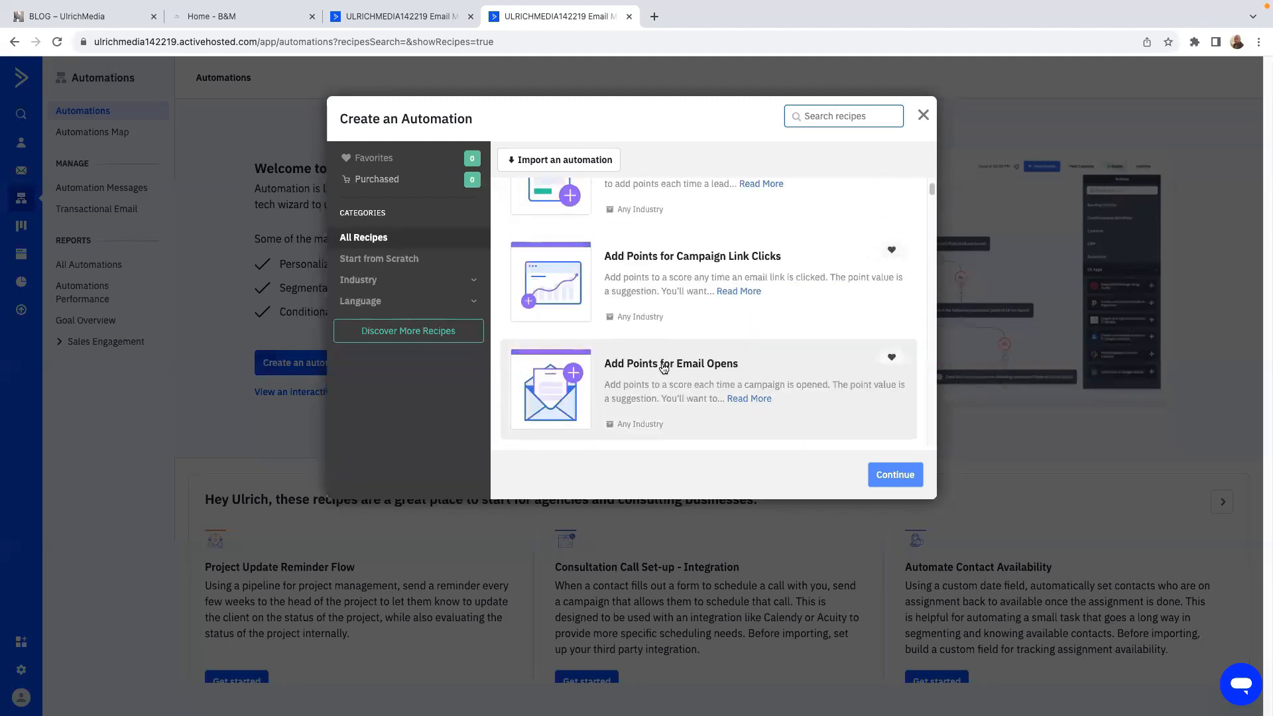
{"action": "scroll", "coordinate": [663, 373], "scroll_direction": "up", "scroll_amount": 5}
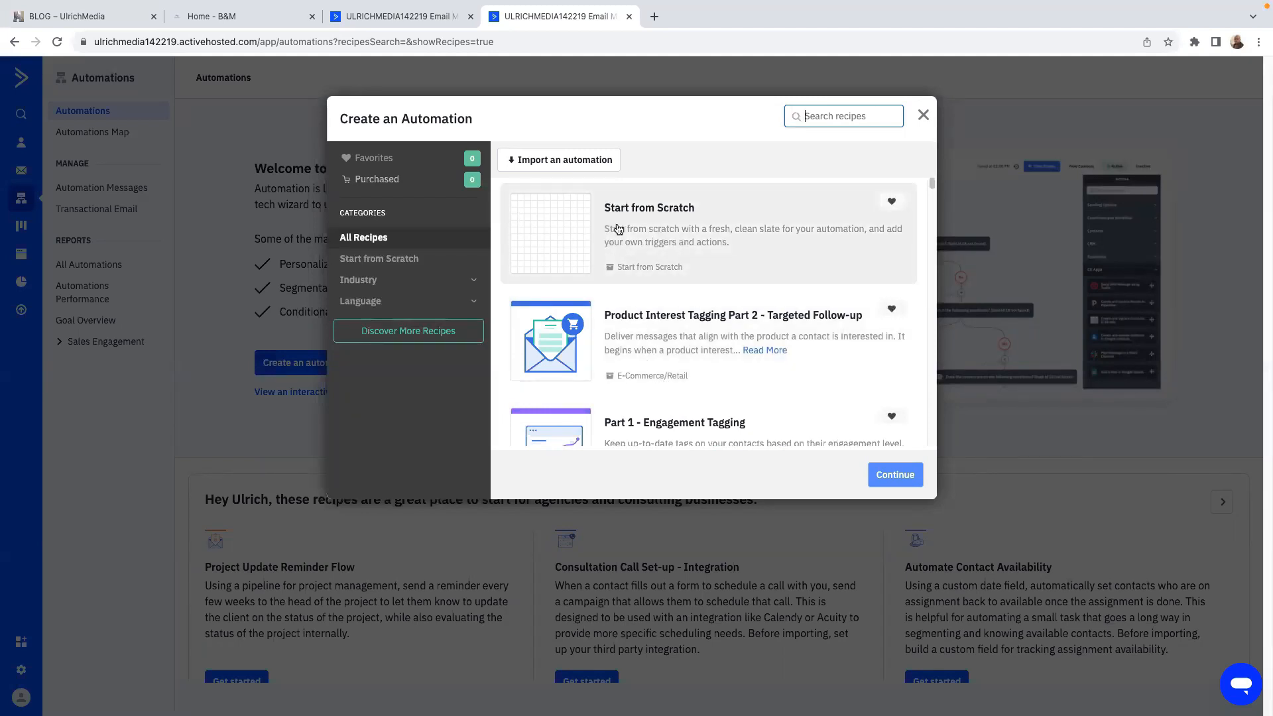
Create the automation with Start from Scratch and choose the "Subscribes to a list" trigger
{"action": "left_click", "coordinate": [618, 229]}
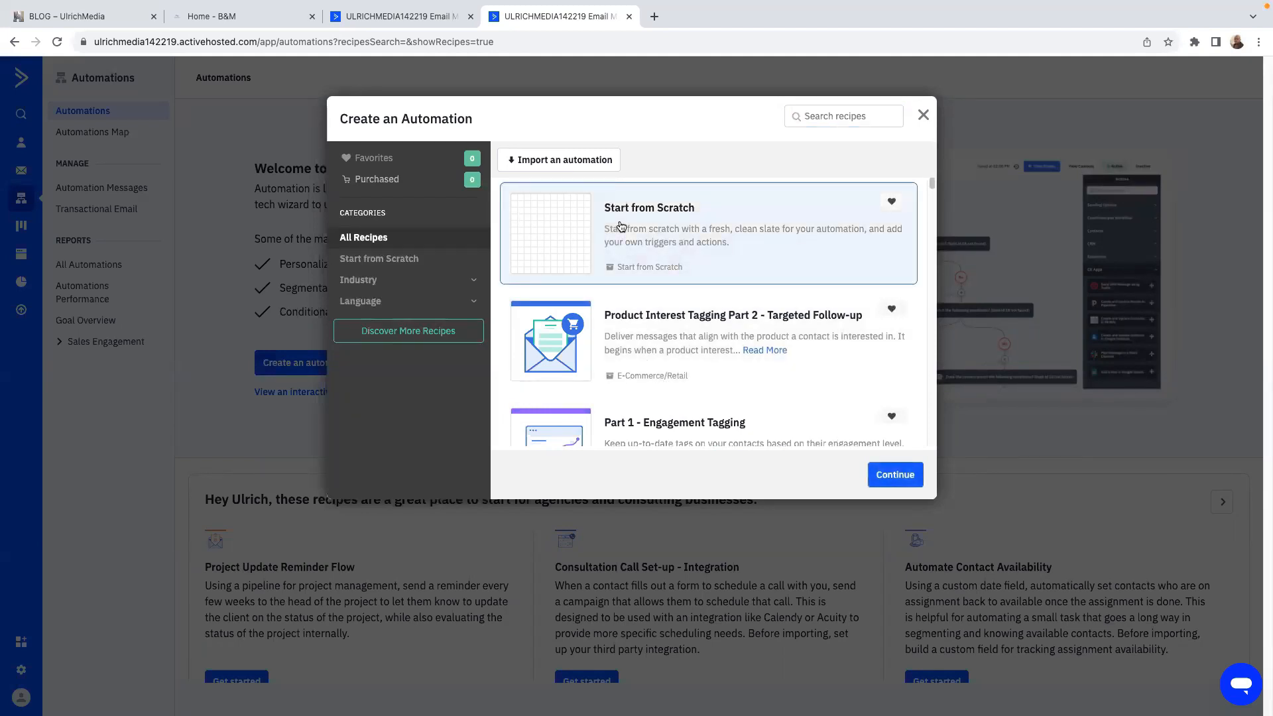
{"action": "left_click", "coordinate": [894, 475]}
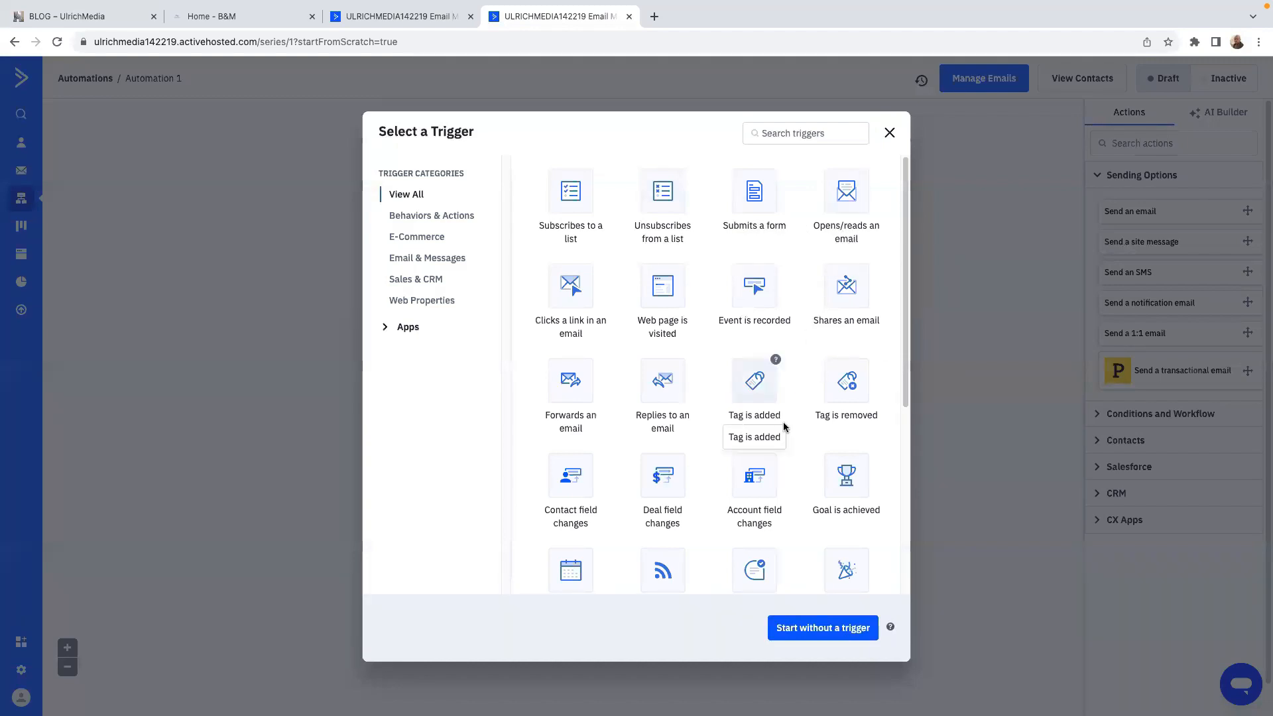
{"action": "scroll", "coordinate": [792, 449], "scroll_direction": "down", "scroll_amount": 3}
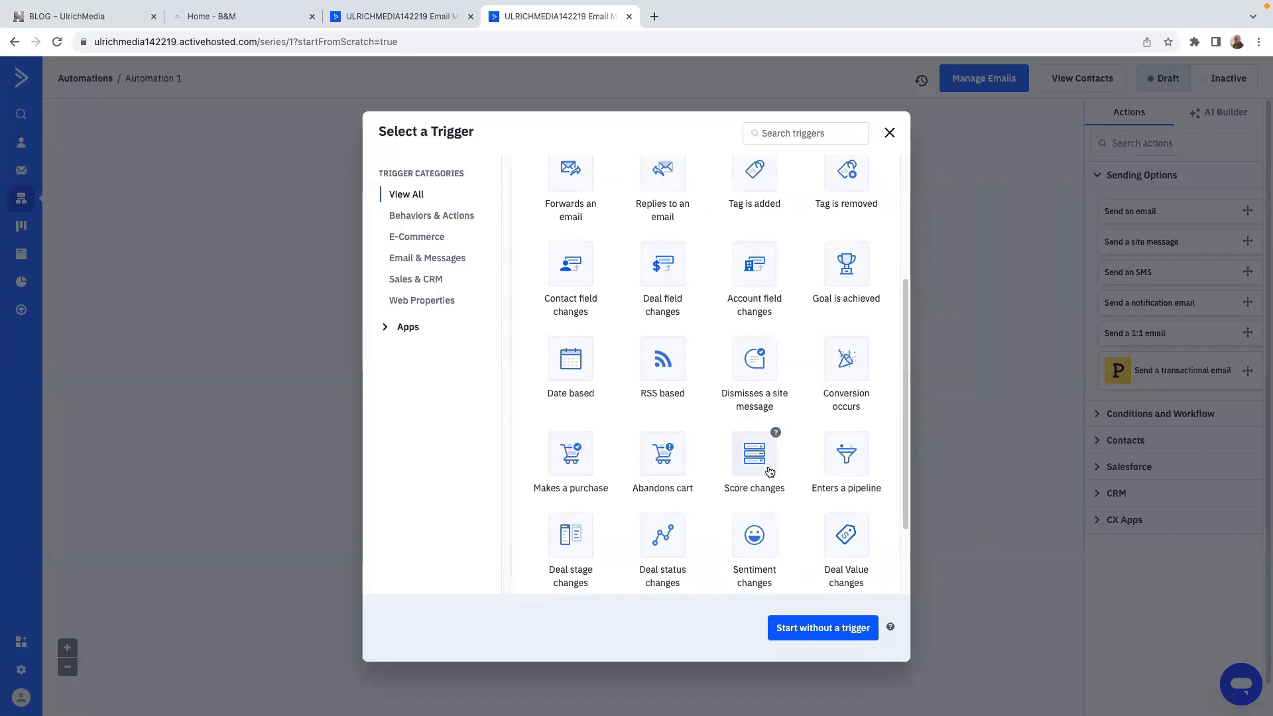
{"action": "scroll", "coordinate": [764, 456], "scroll_direction": "up", "scroll_amount": 3}
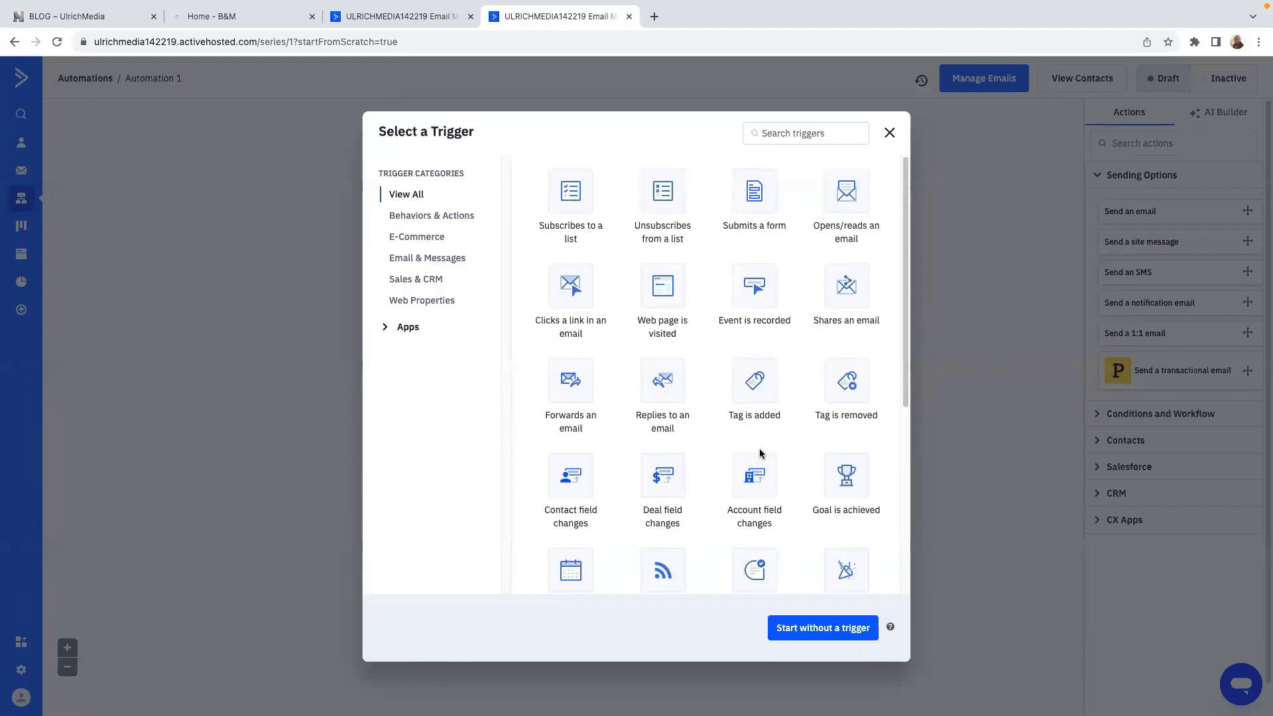
{"action": "left_click", "coordinate": [574, 205]}
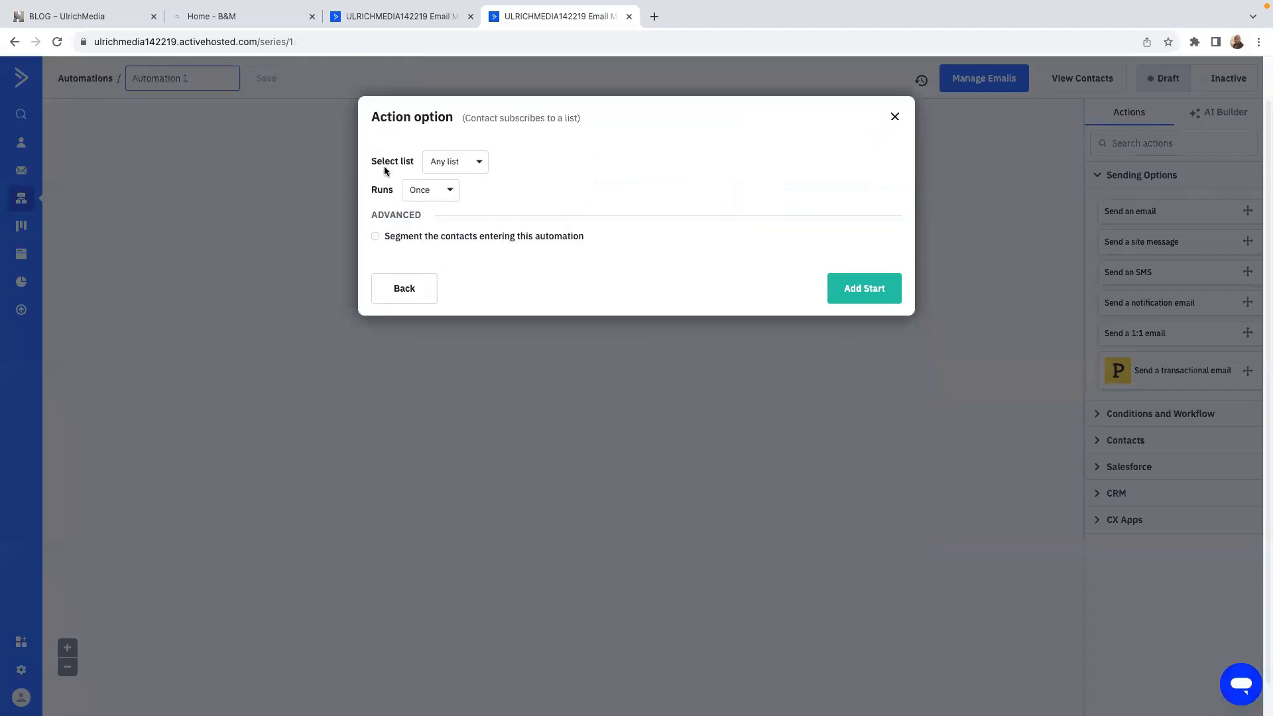
Set the trigger's list to My EMAIL Campaign List and keep it running Once
{"action": "left_click", "coordinate": [477, 166]}
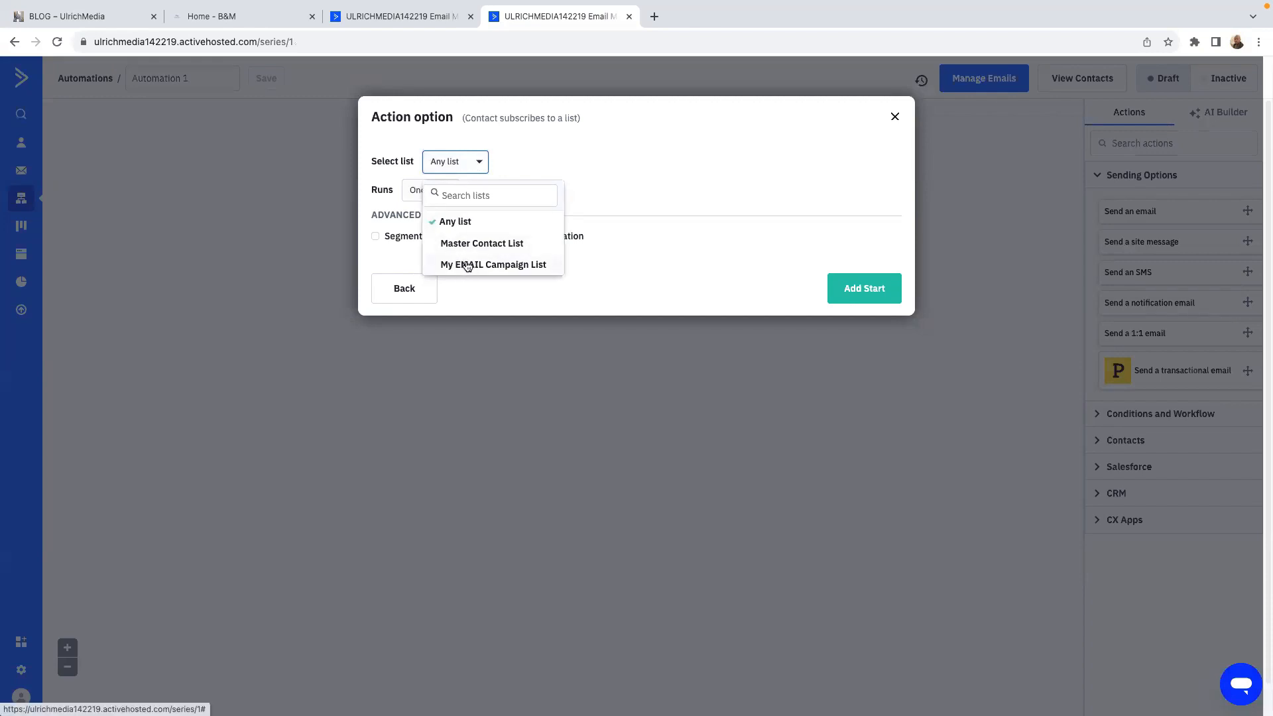
{"action": "left_click", "coordinate": [466, 265]}
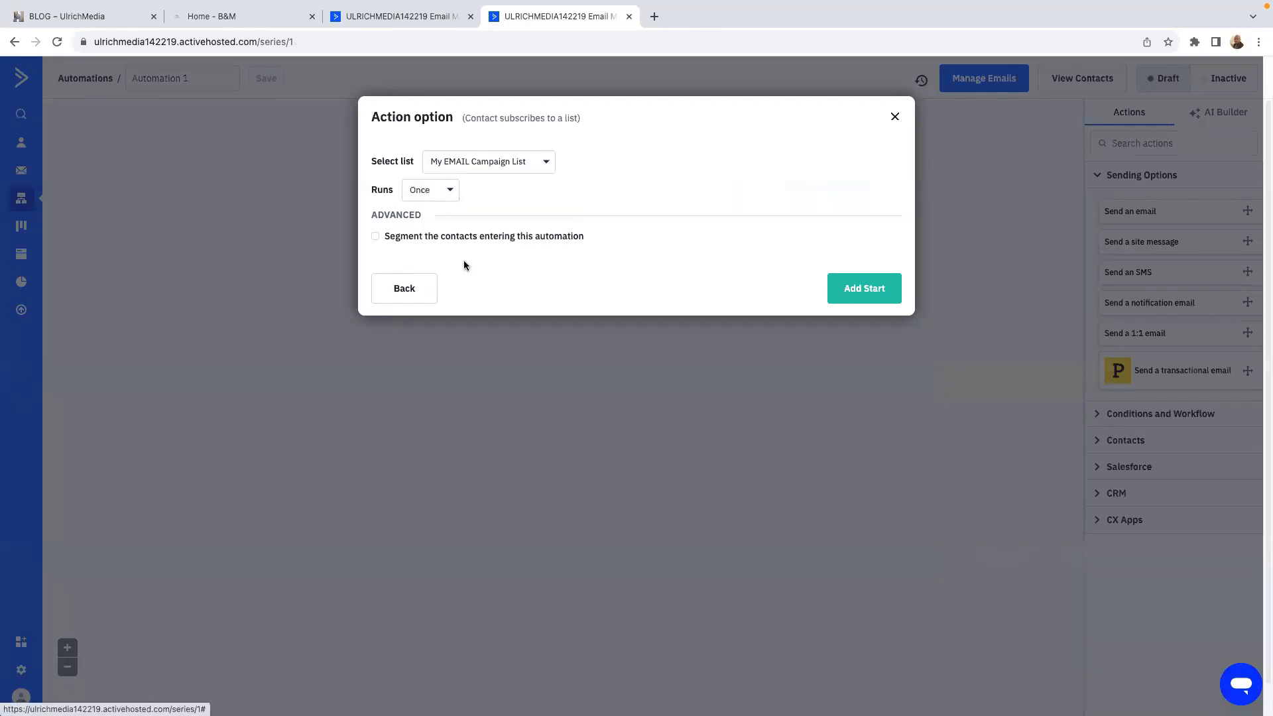
{"action": "left_click", "coordinate": [443, 196]}
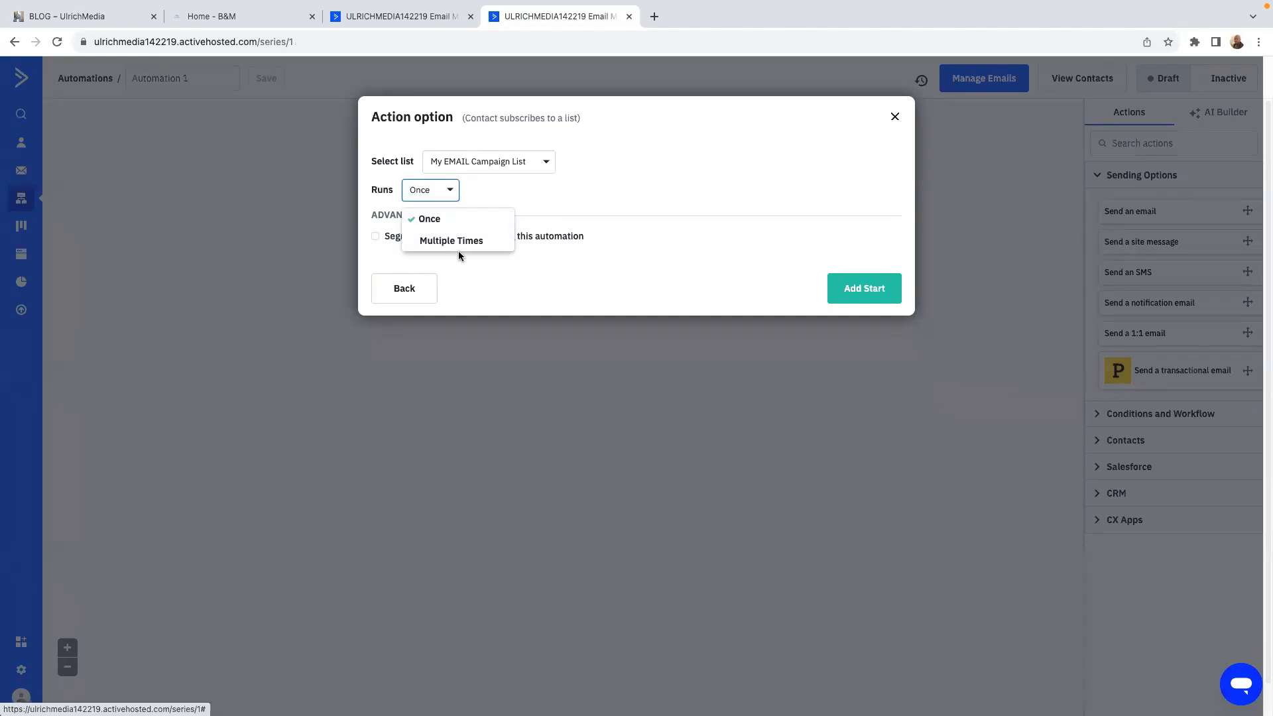
{"action": "left_click", "coordinate": [641, 249]}
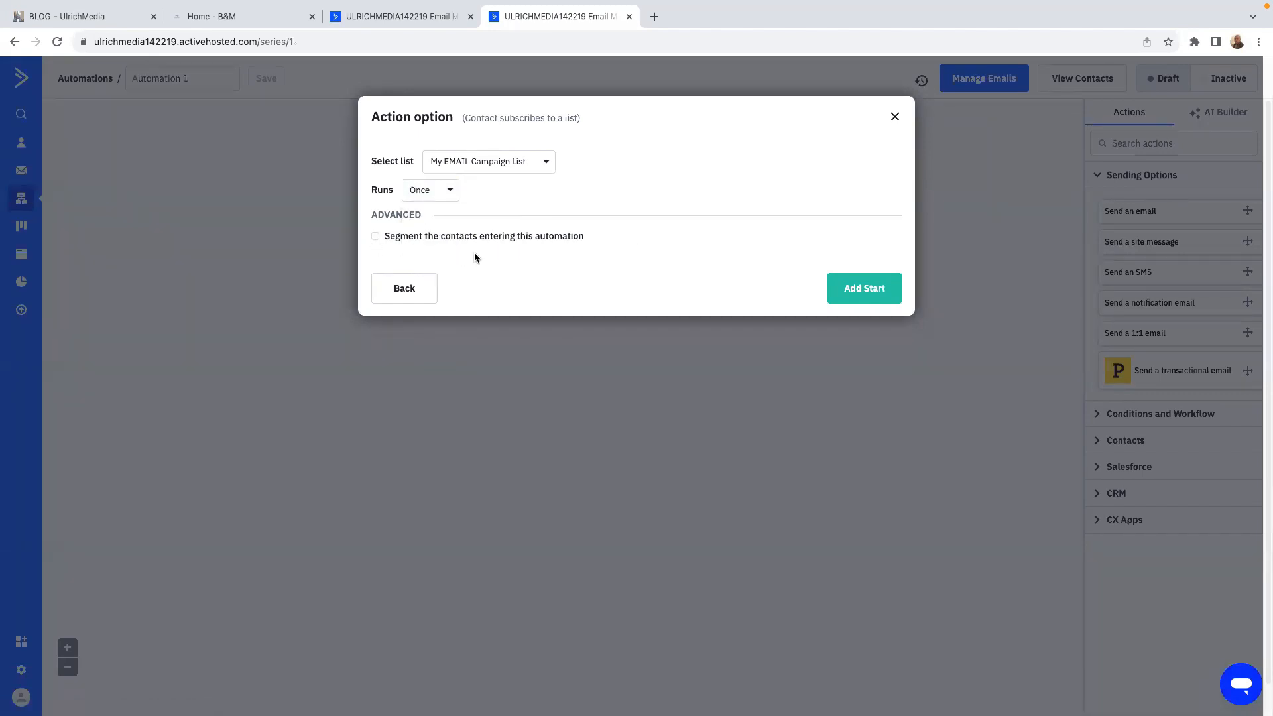
{"action": "left_click", "coordinate": [376, 237]}
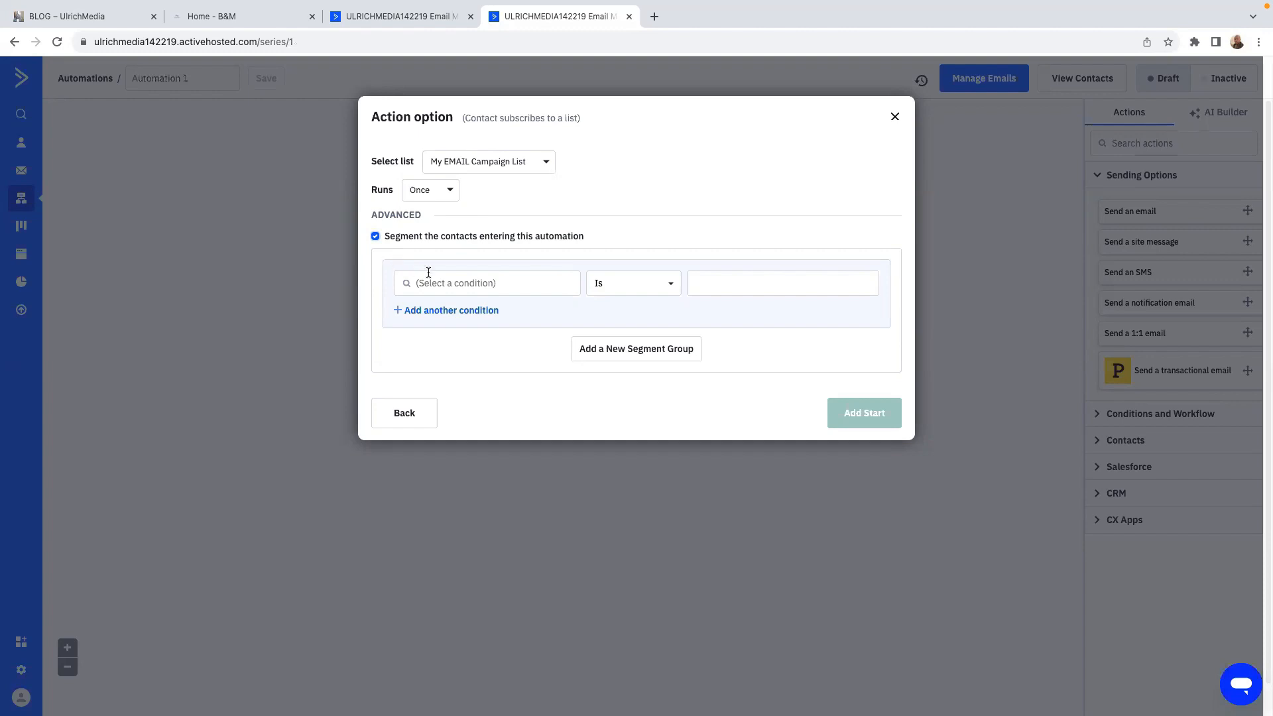
{"action": "left_click", "coordinate": [462, 284]}
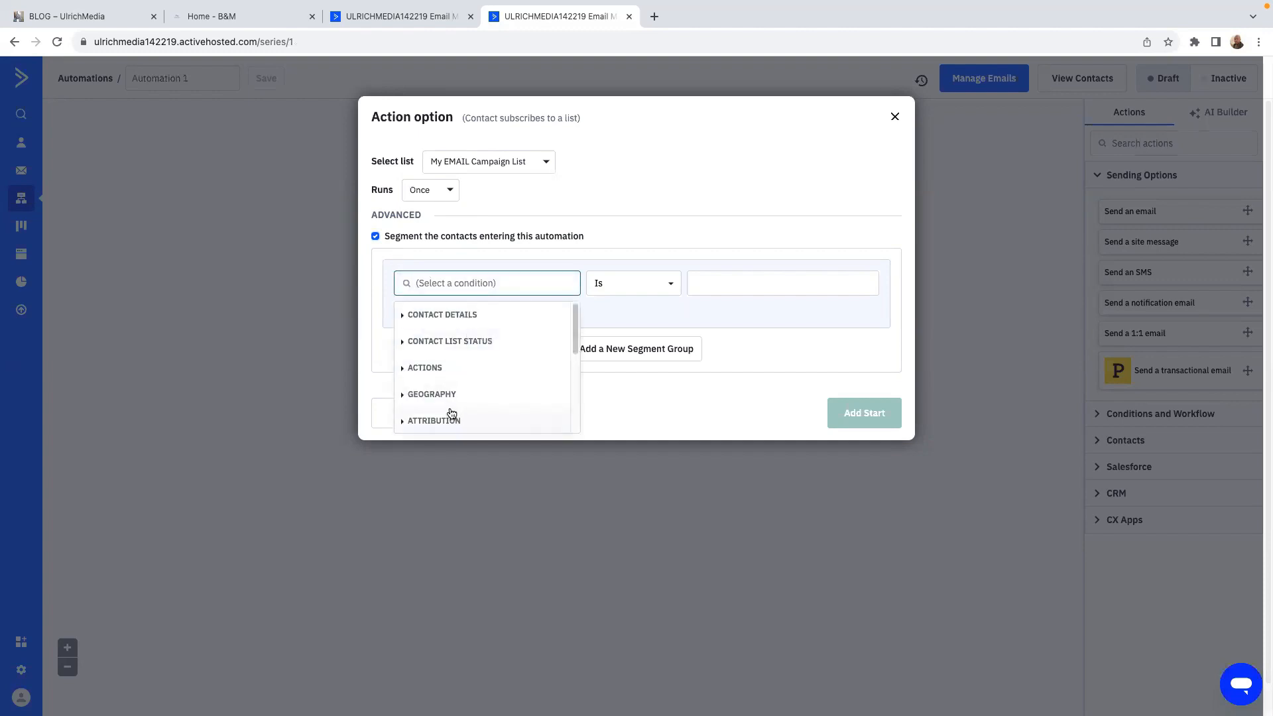
{"action": "left_click", "coordinate": [657, 285]}
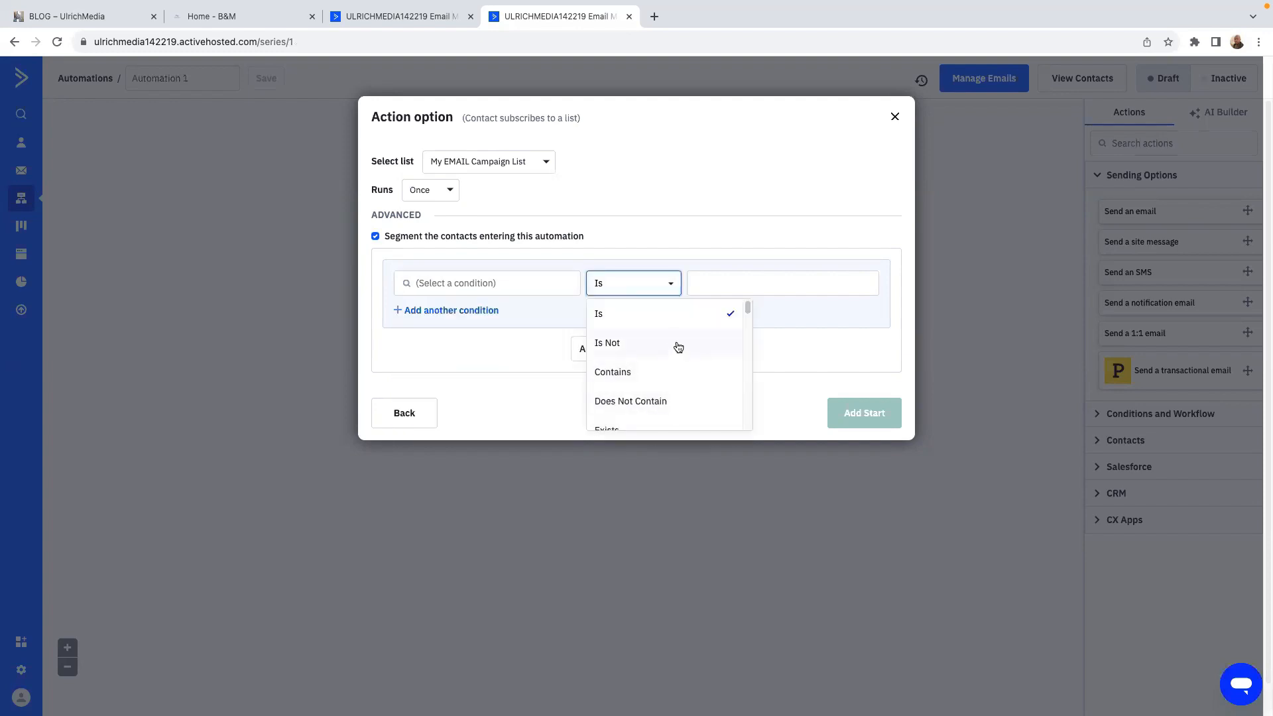
{"action": "left_click", "coordinate": [750, 282]}
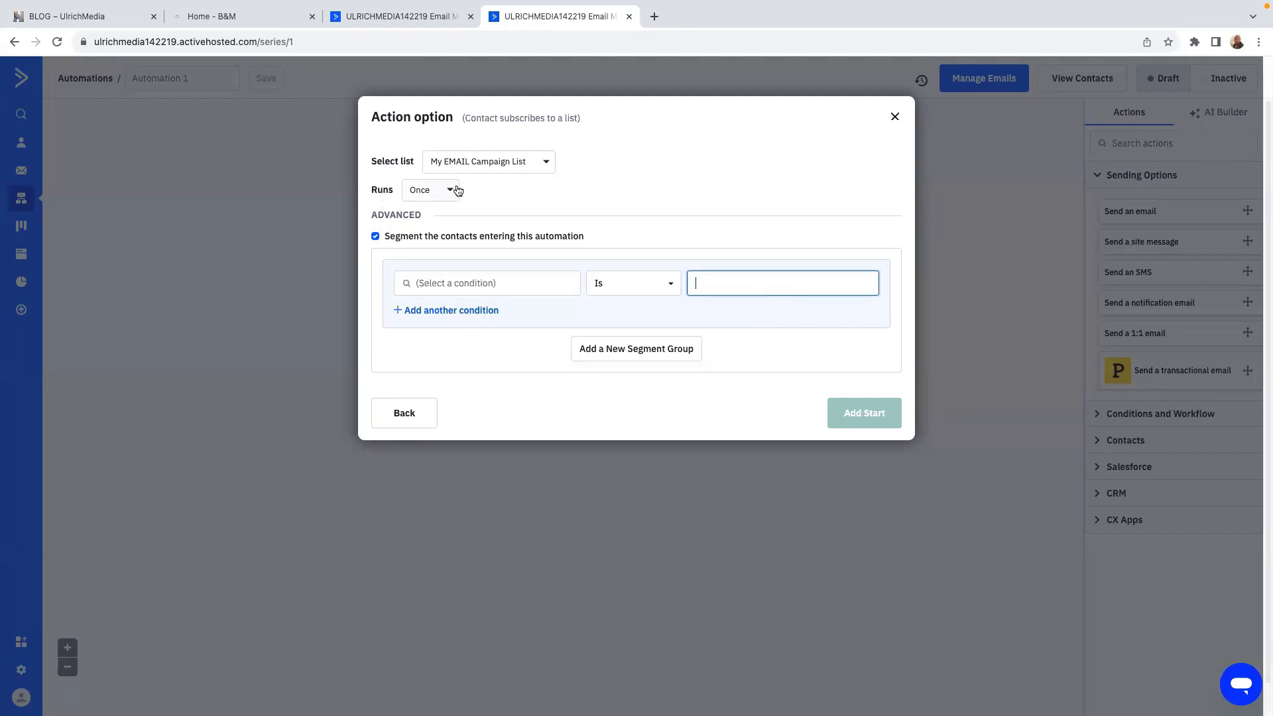
{"action": "left_click", "coordinate": [376, 237]}
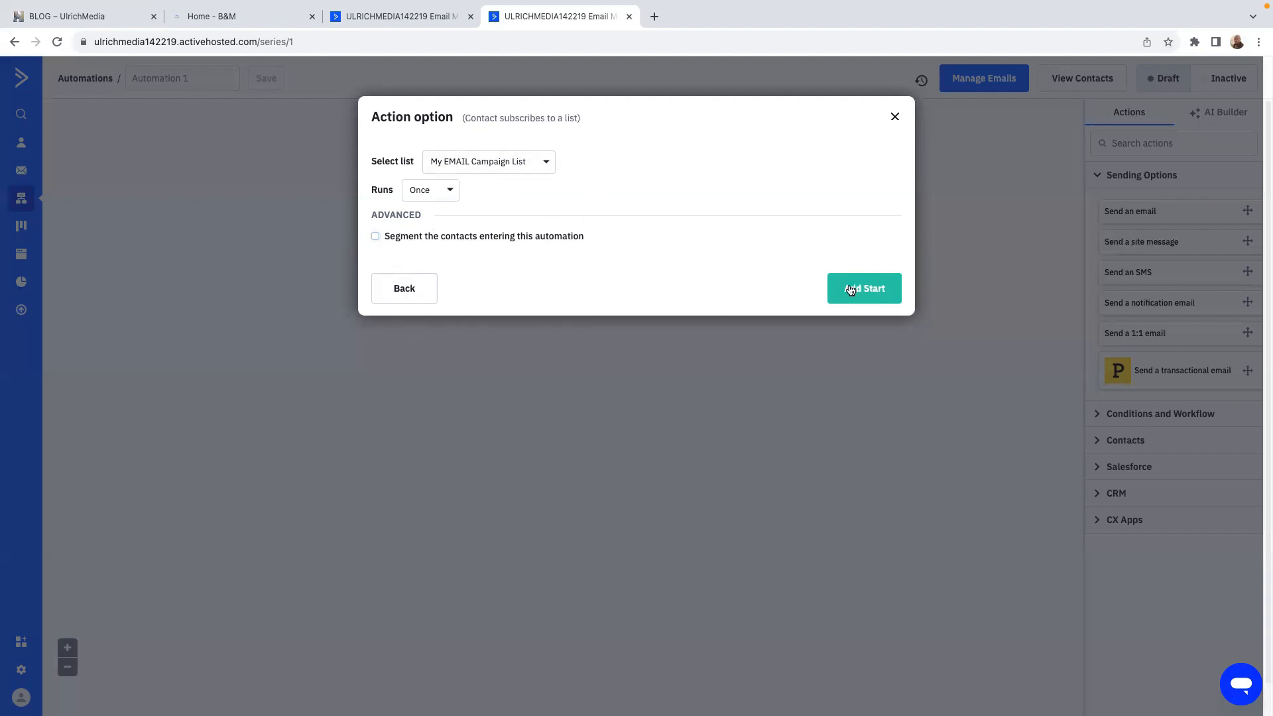
Add the configured start trigger to the automation and follow it with a wait of 20 minutes
{"action": "left_click", "coordinate": [873, 295]}
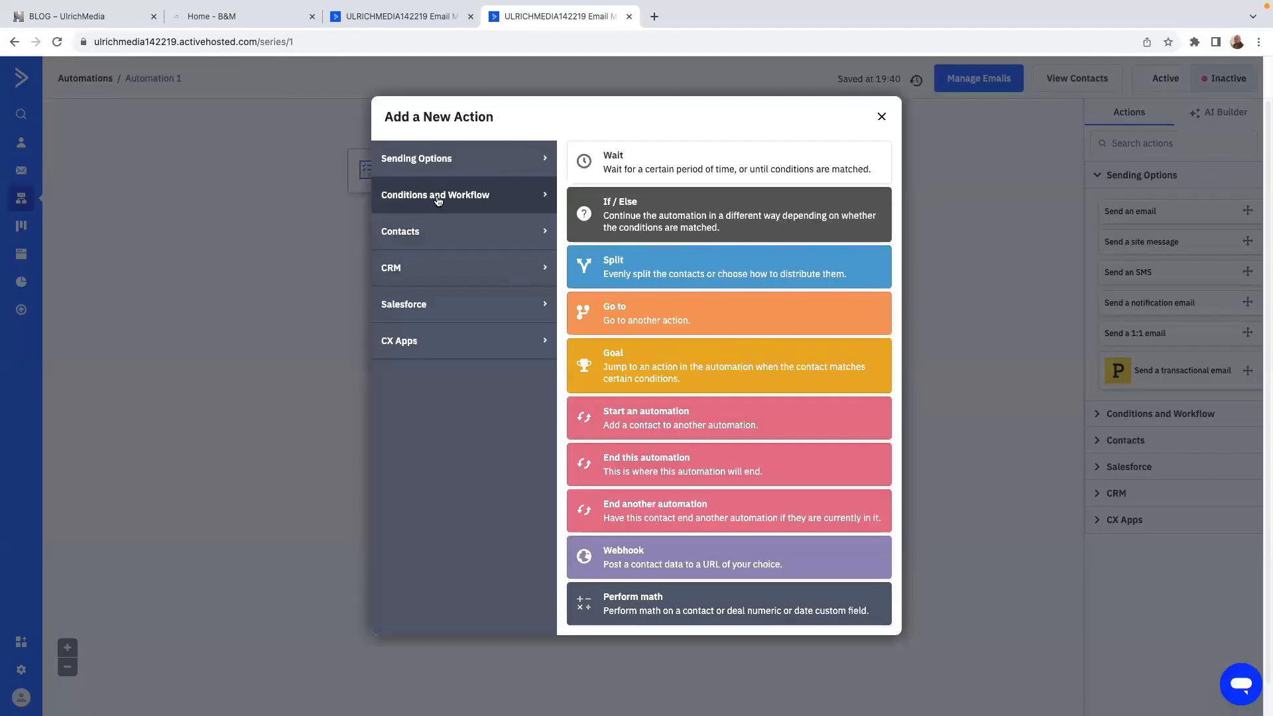
{"action": "left_click", "coordinate": [633, 158]}
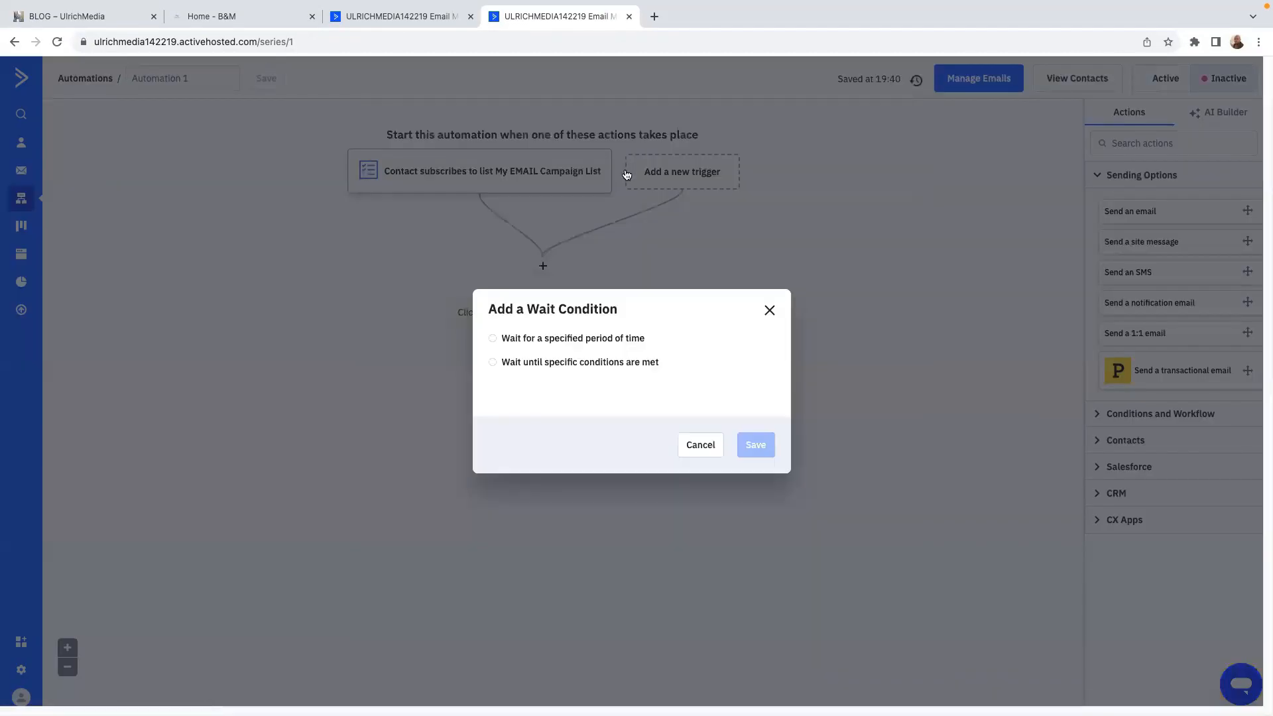
{"action": "left_click", "coordinate": [494, 340]}
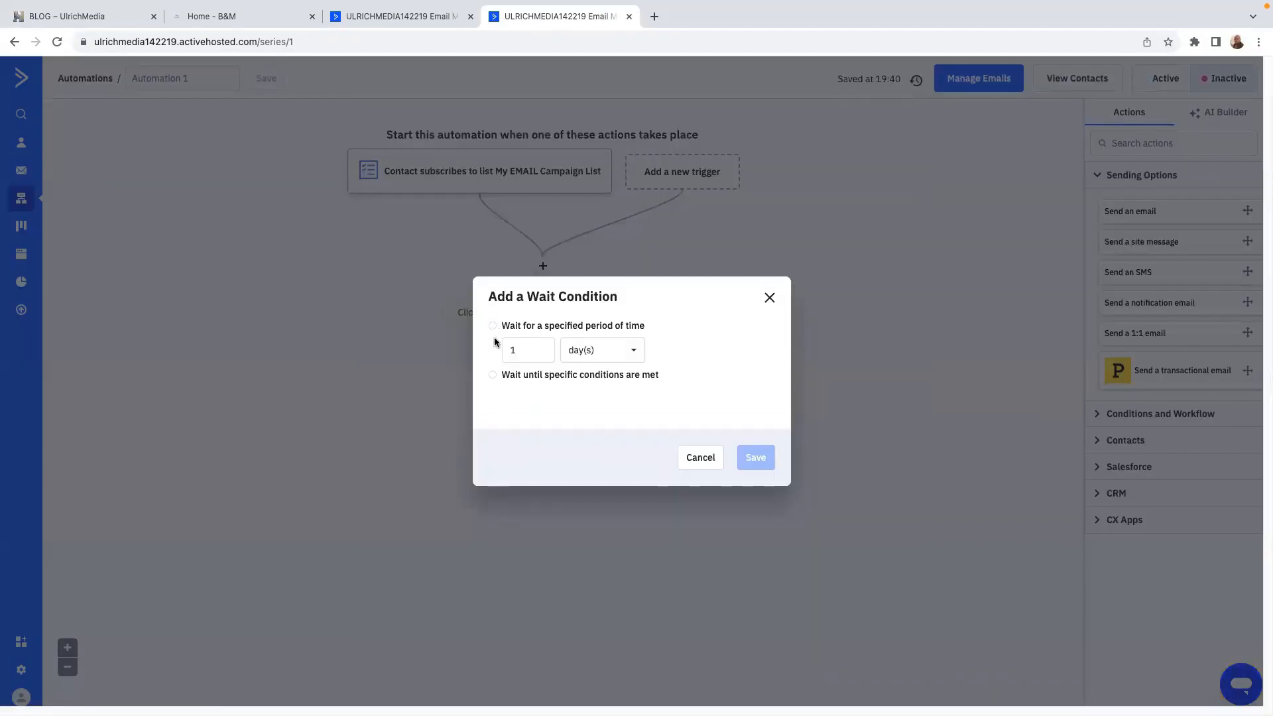
{"action": "left_click", "coordinate": [534, 352]}
{"action": "left_click", "coordinate": [620, 351]}
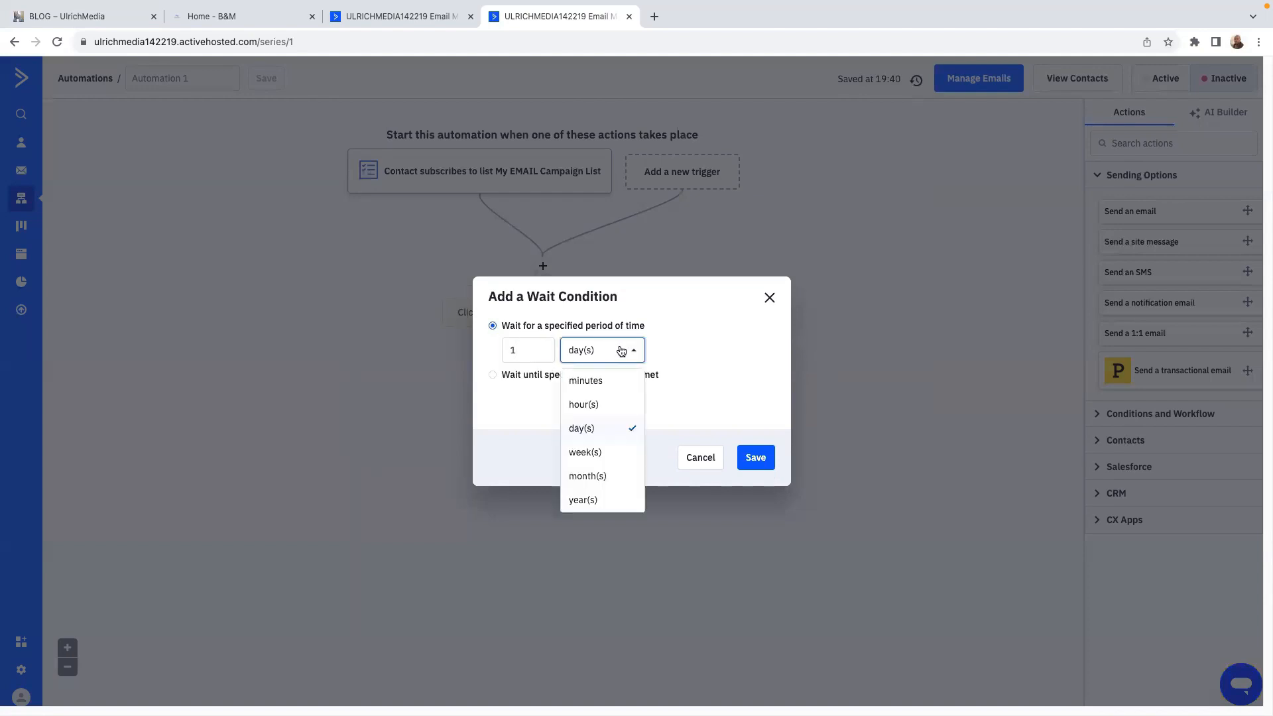
{"action": "left_click", "coordinate": [600, 380]}
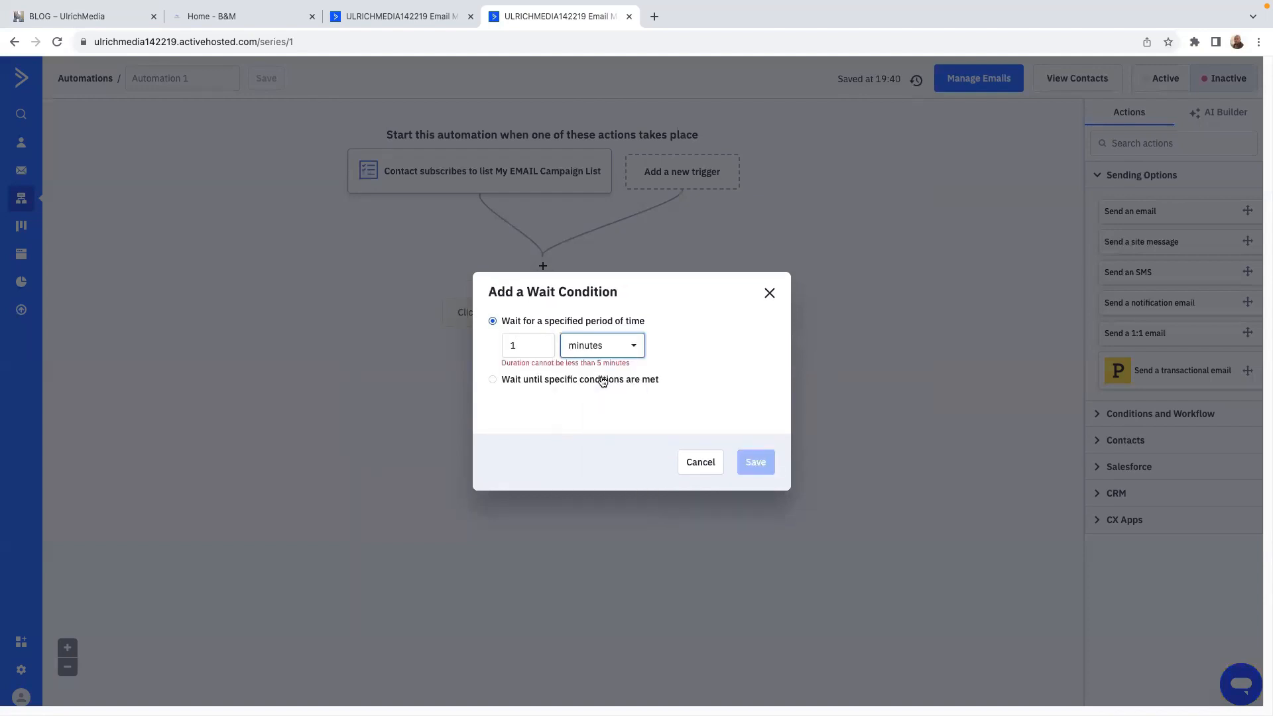
{"action": "double_click", "coordinate": [539, 355]}
{"action": "type", "text": "20"}
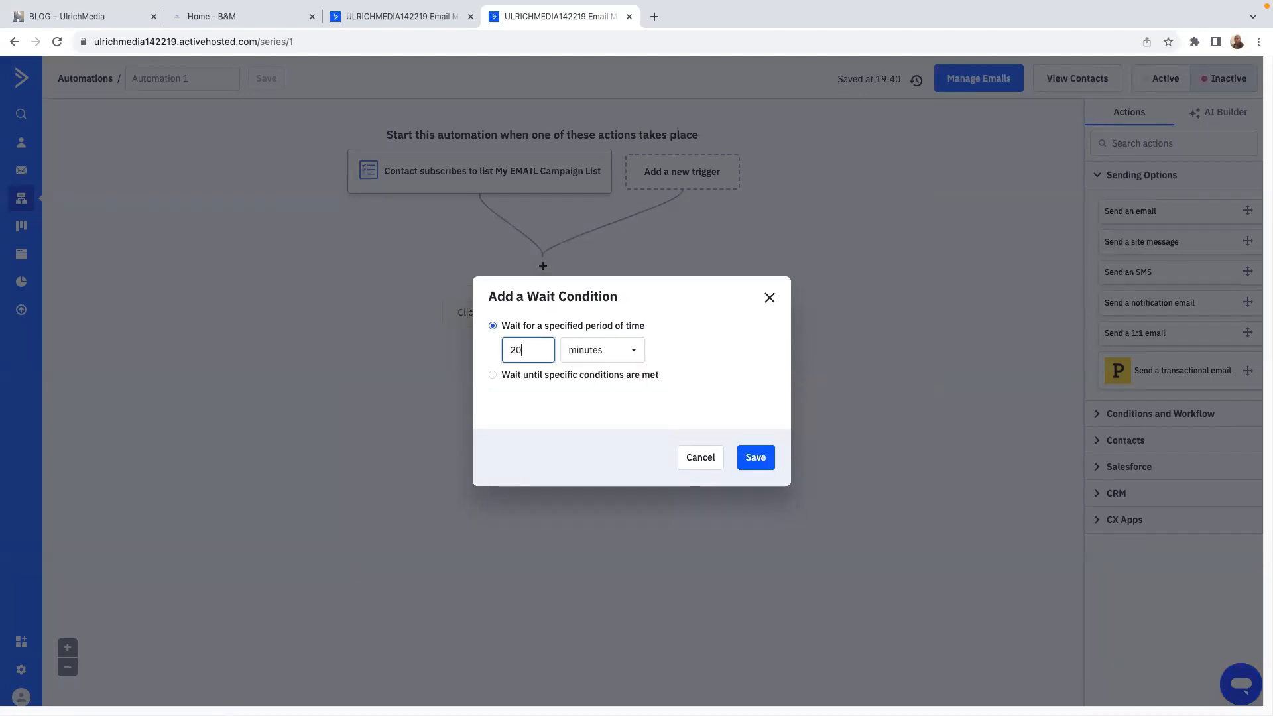
{"action": "left_click", "coordinate": [756, 458]}
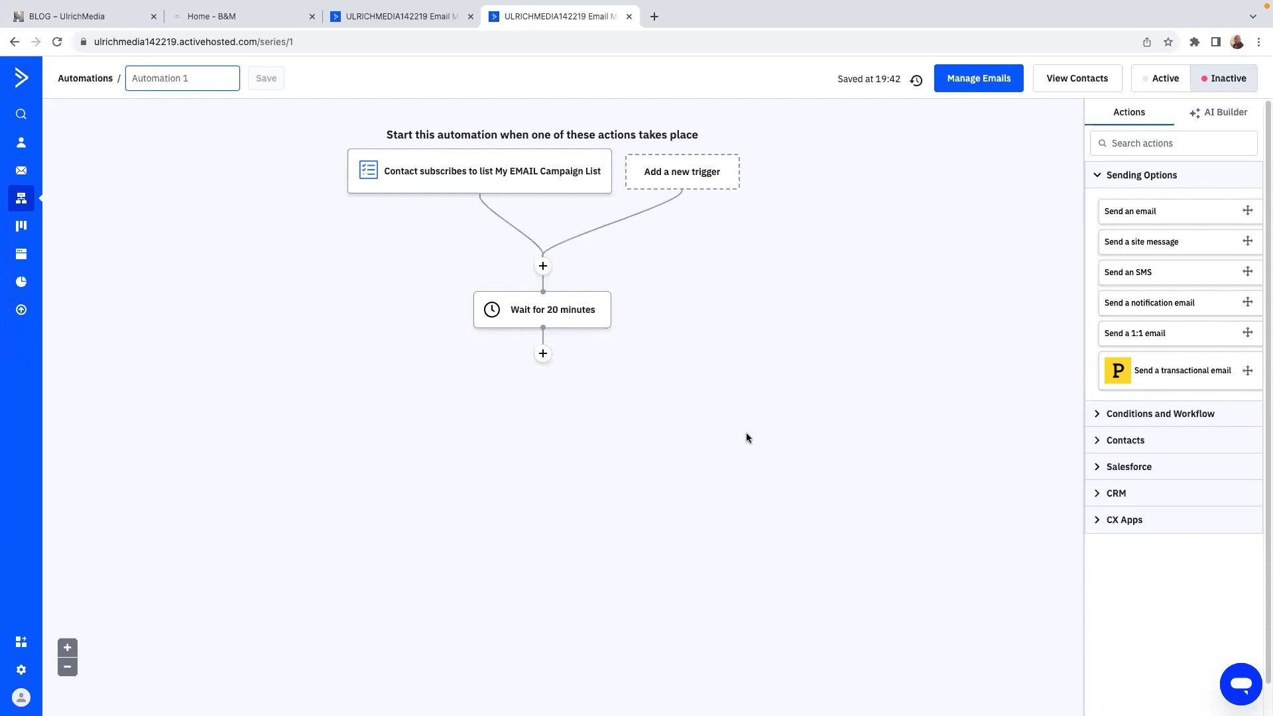
Add a Send an email action after the wait, name it "my email Campaign", and start it with a template using Email Designer
{"action": "mouse_move", "coordinate": [524, 296]}
{"action": "left_click", "coordinate": [544, 355]}
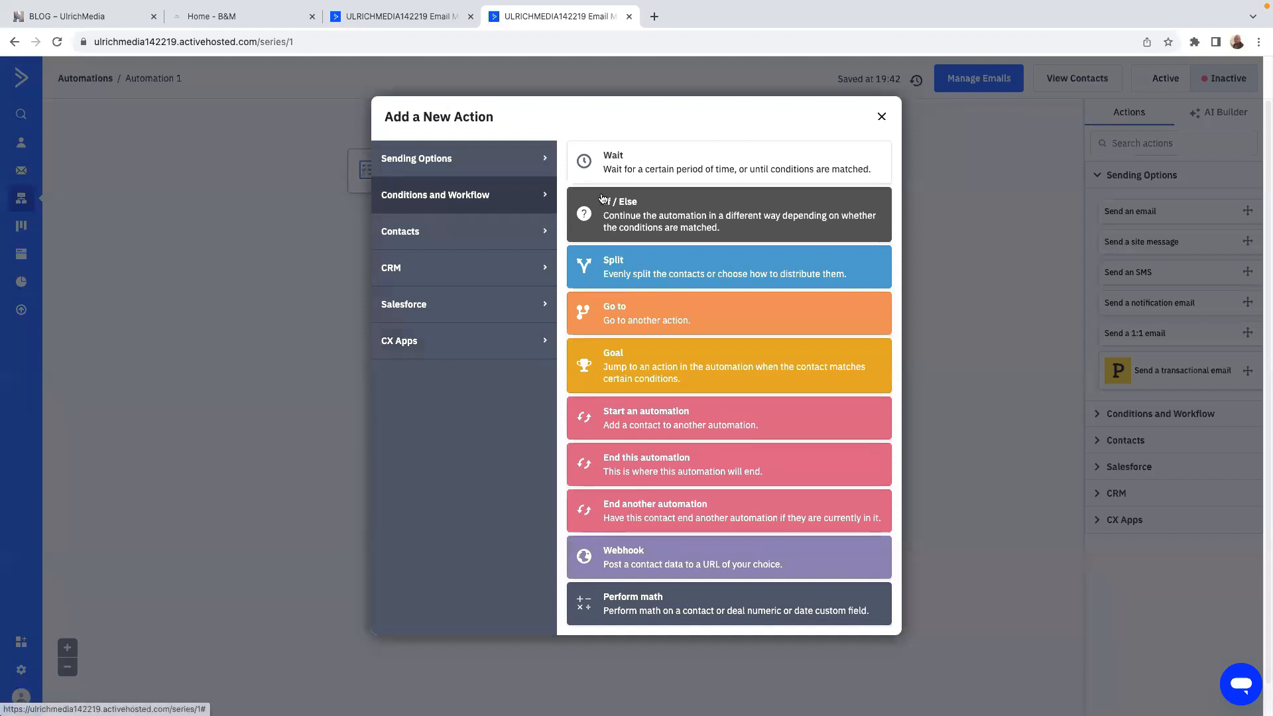
{"action": "left_click", "coordinate": [432, 161]}
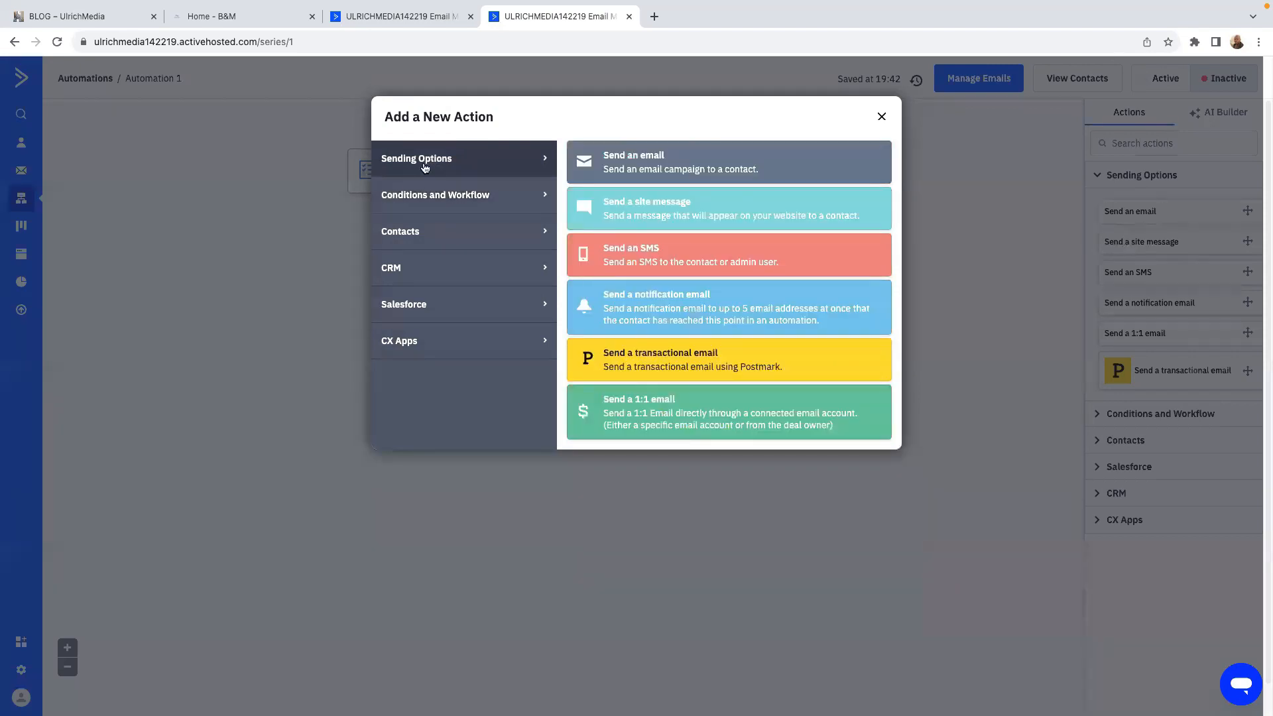
{"action": "left_click", "coordinate": [648, 163]}
{"action": "type", "text": "my email Campaign"}
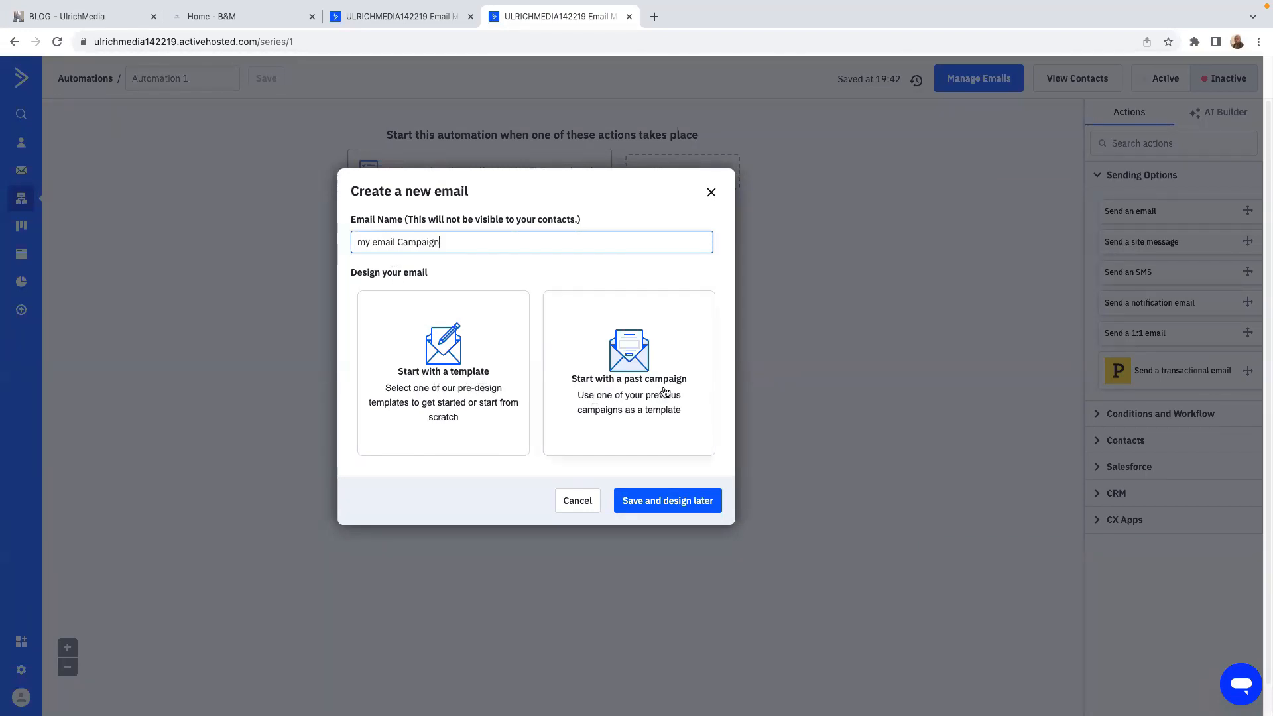
{"action": "left_click", "coordinate": [421, 349]}
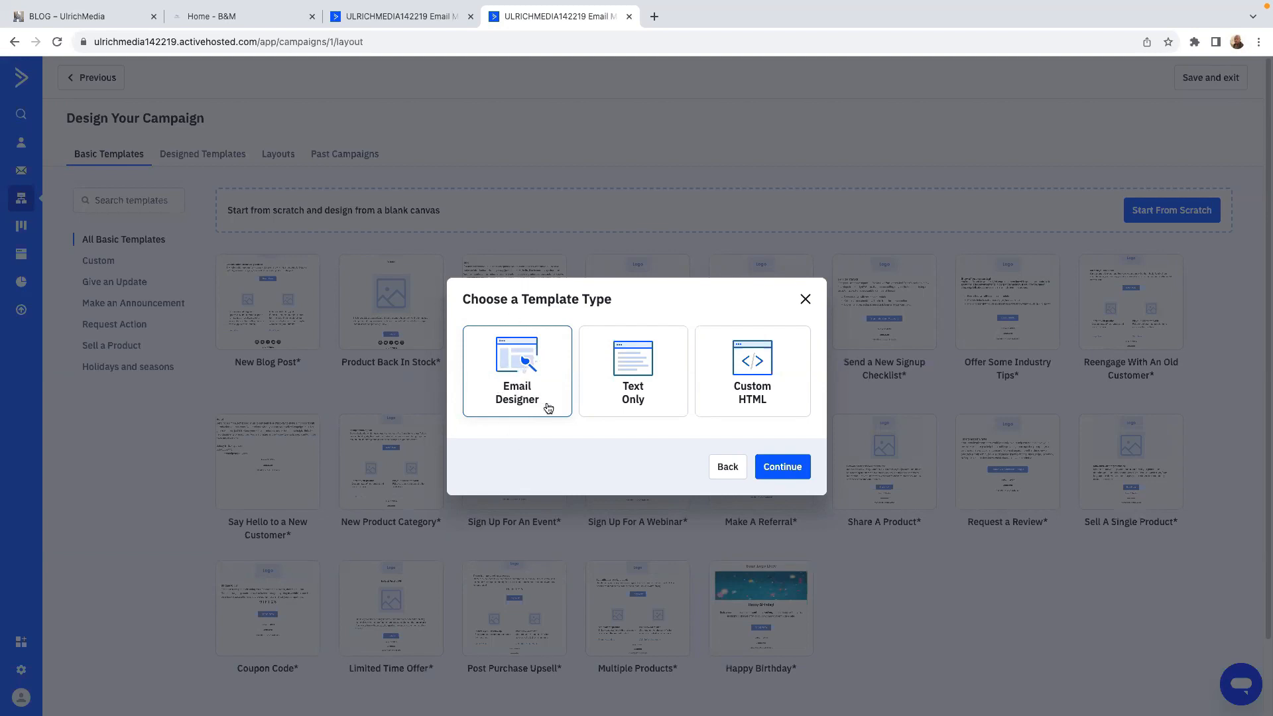
{"action": "left_click", "coordinate": [782, 468]}
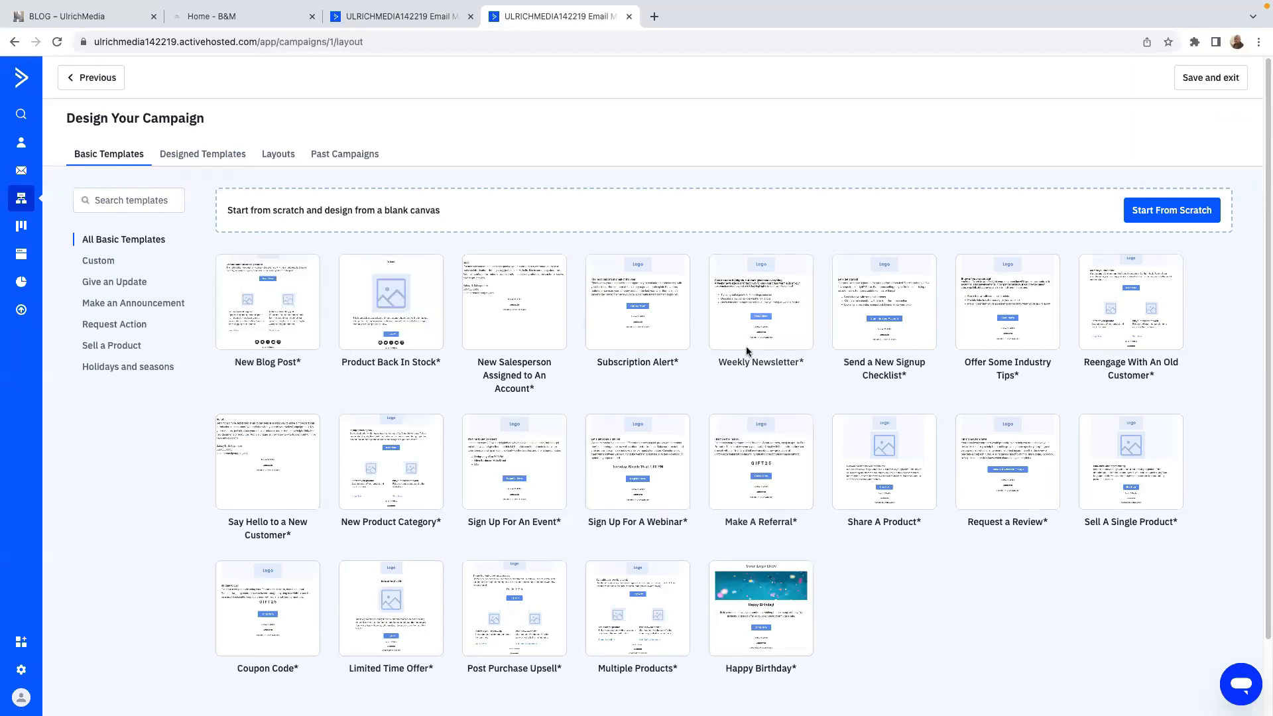
Browse the designed templates and past campaigns, and select the Shopping designed template for the email
{"action": "left_click", "coordinate": [205, 158]}
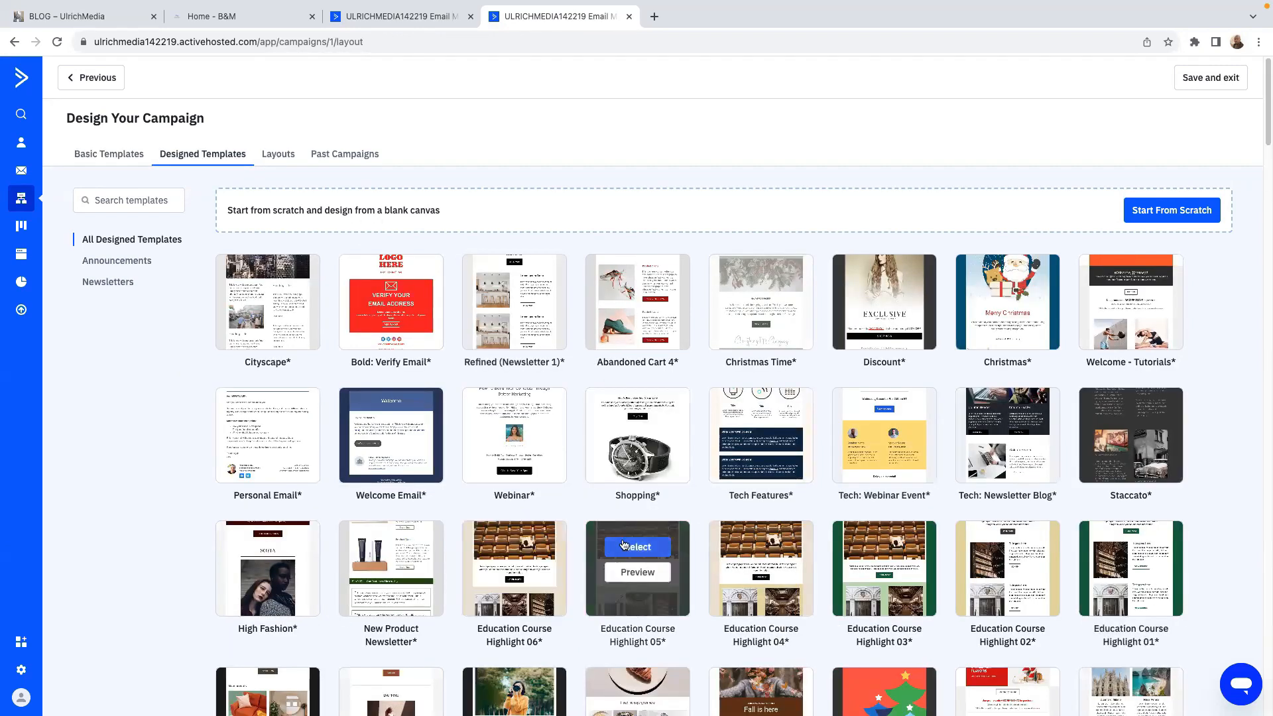
{"action": "scroll", "coordinate": [714, 553], "scroll_direction": "down", "scroll_amount": 7}
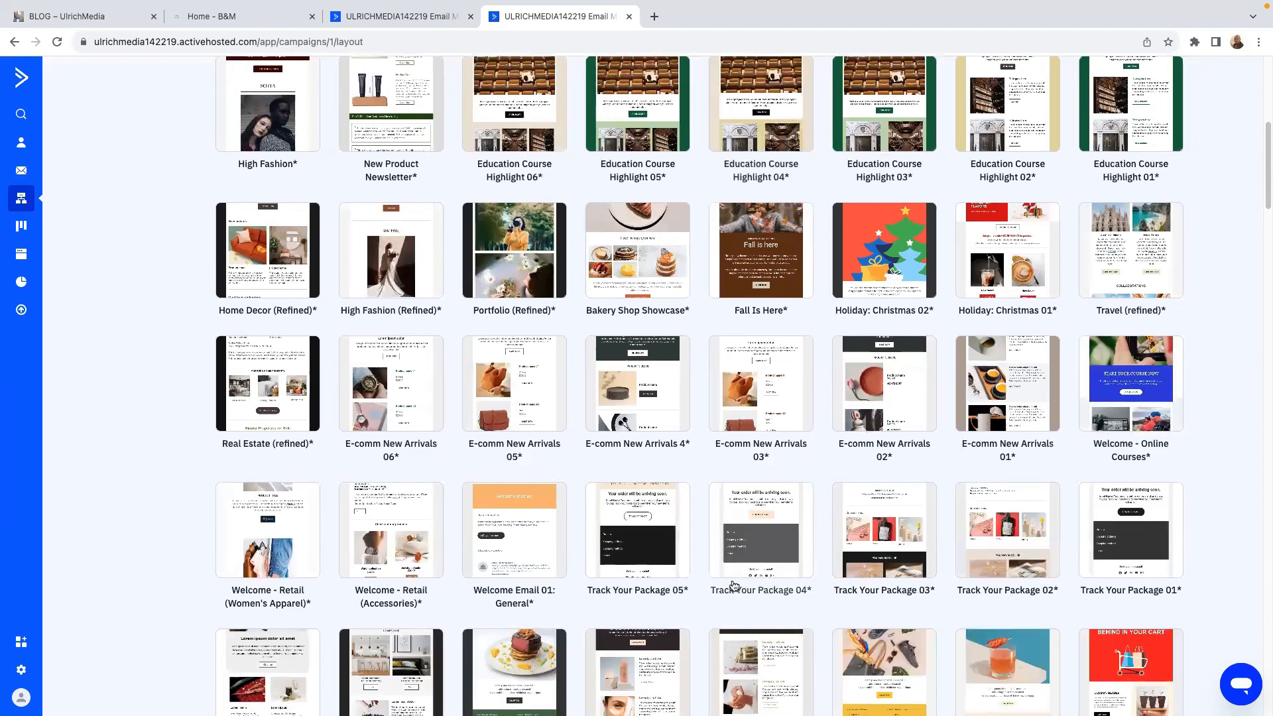
{"action": "scroll", "coordinate": [732, 583], "scroll_direction": "up", "scroll_amount": 7}
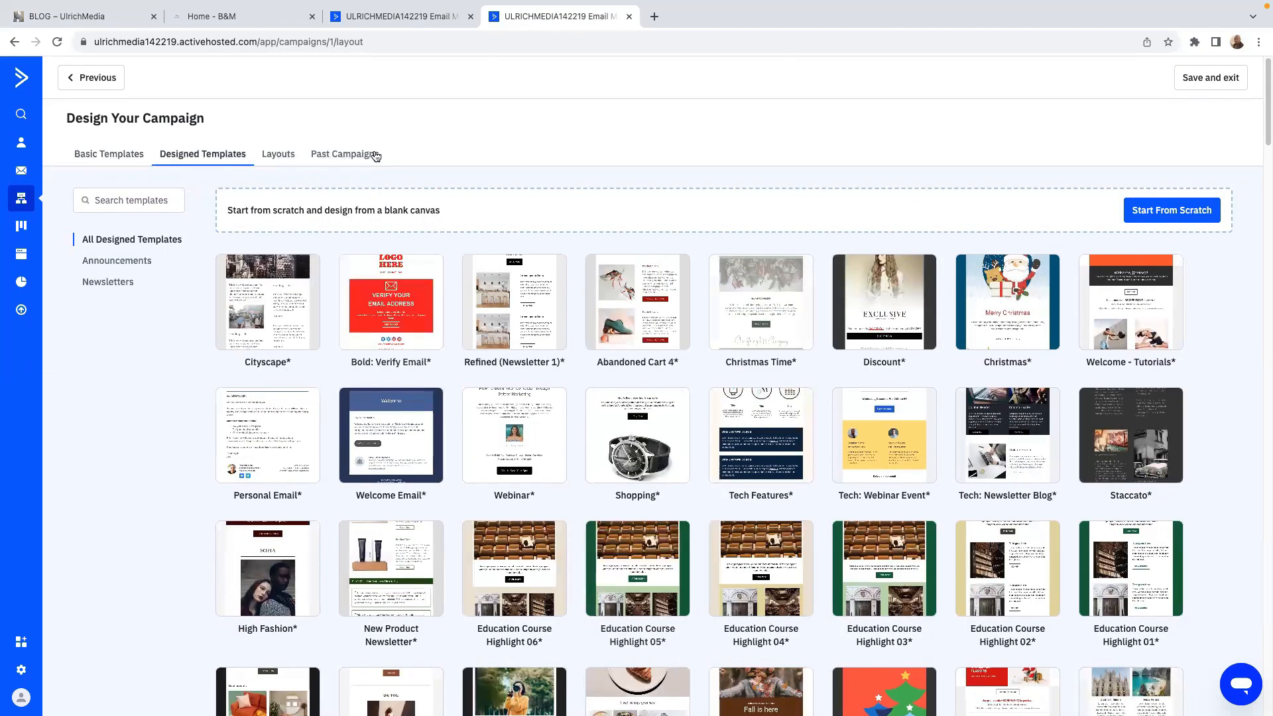
{"action": "left_click", "coordinate": [350, 156]}
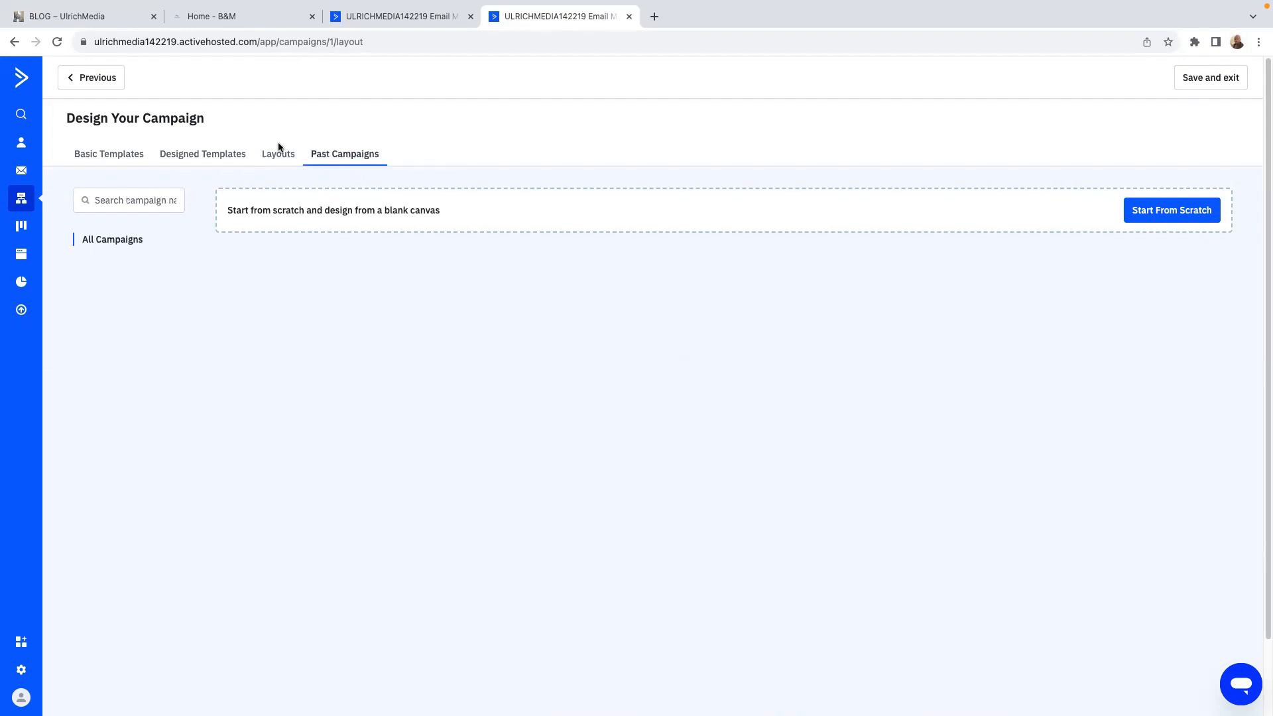
{"action": "left_click", "coordinate": [203, 158]}
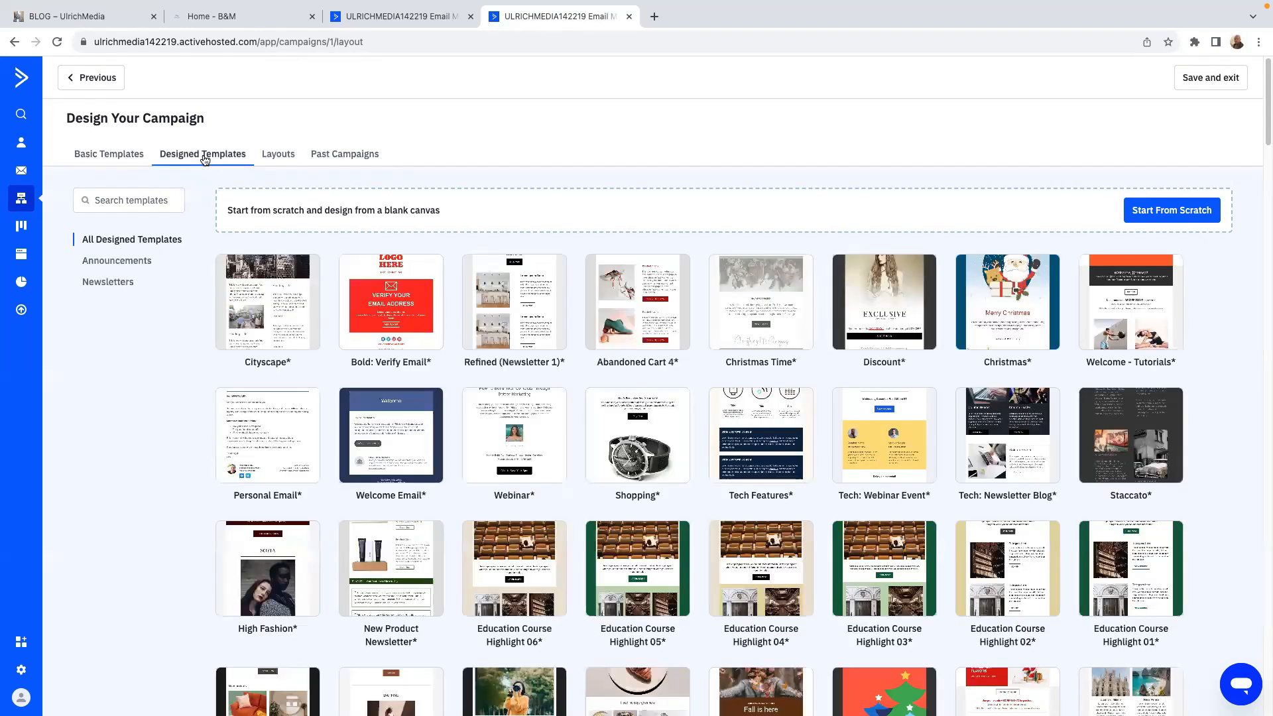
{"action": "scroll", "coordinate": [455, 418], "scroll_direction": "down", "scroll_amount": 2}
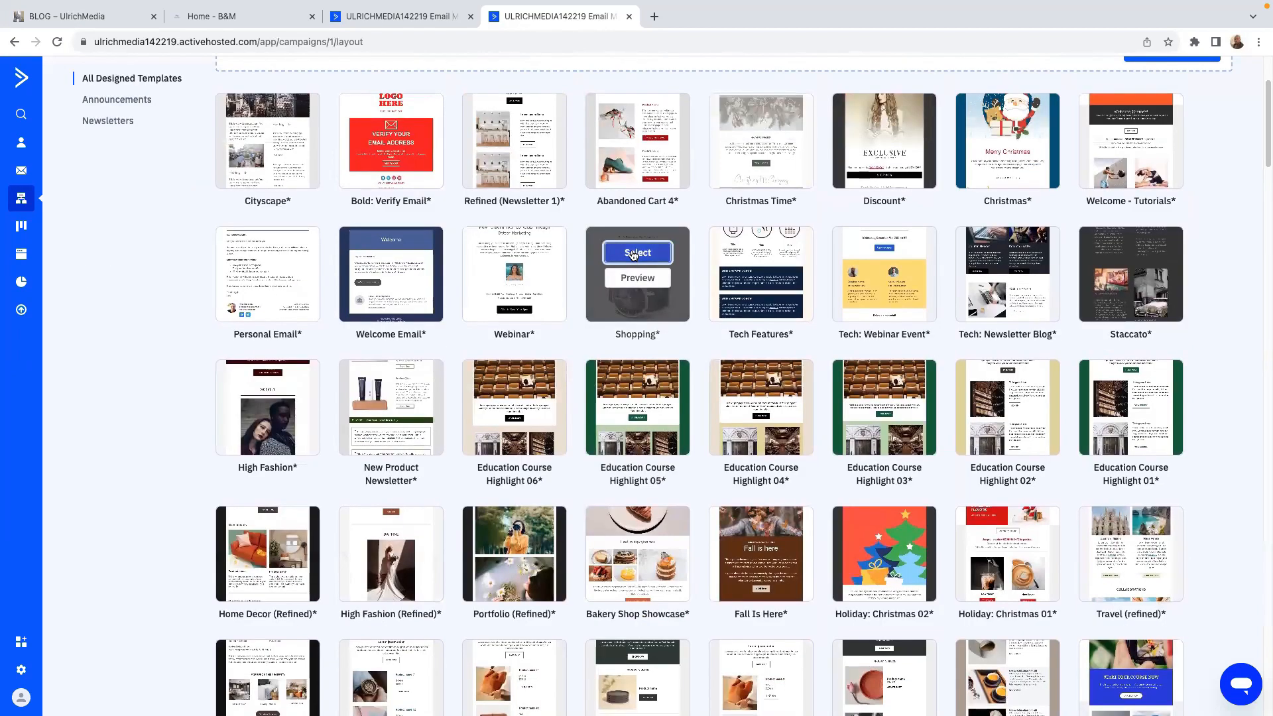
{"action": "left_click", "coordinate": [638, 251]}
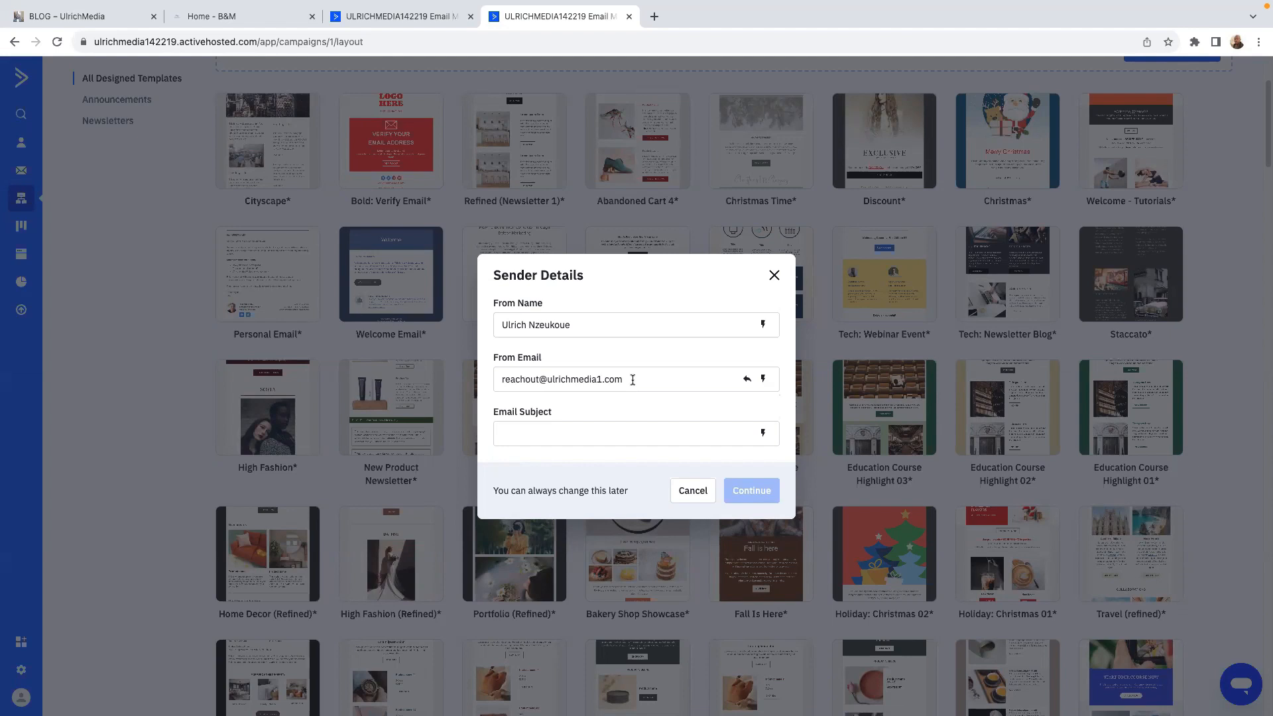
Set the email subject to "Love Prevails" and continue with the existing sender details
{"action": "left_click", "coordinate": [517, 431]}
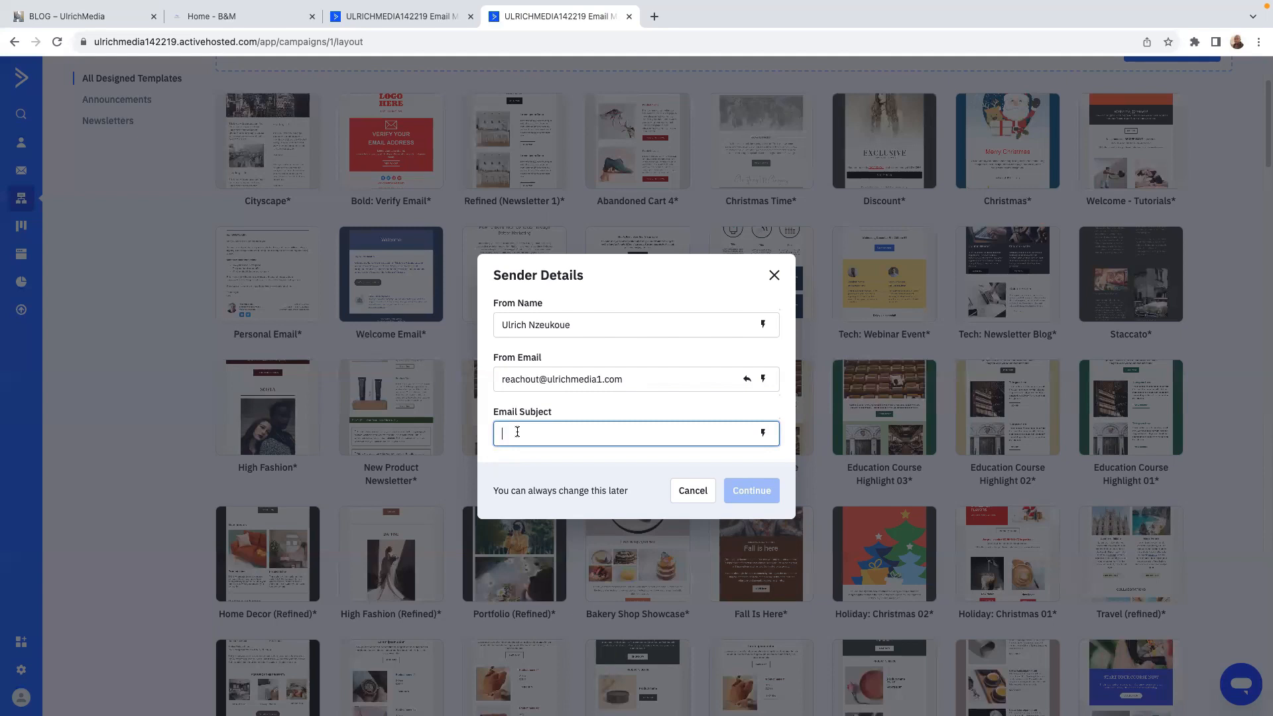
{"action": "type", "text": "Love Prevails"}
{"action": "left_click", "coordinate": [752, 491]}
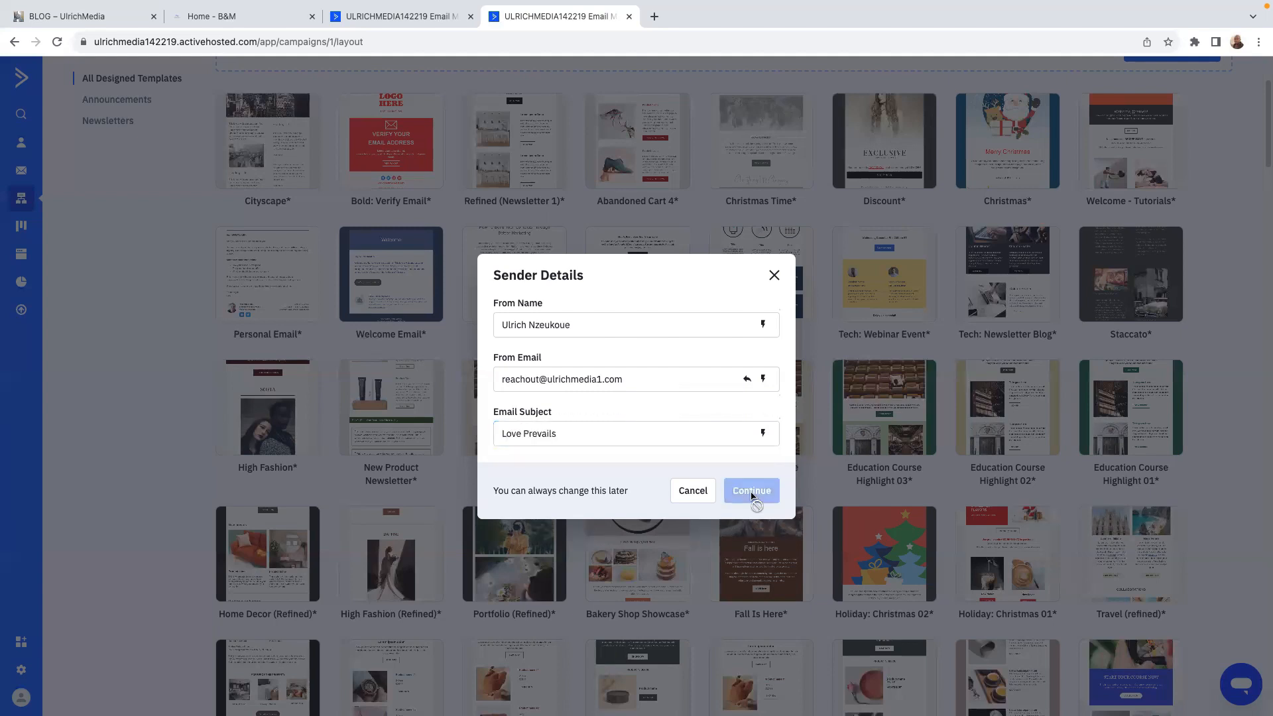
Look over the email layout and open the settings of the round logo image at its head
{"action": "scroll", "coordinate": [558, 562], "scroll_direction": "up", "scroll_amount": 5}
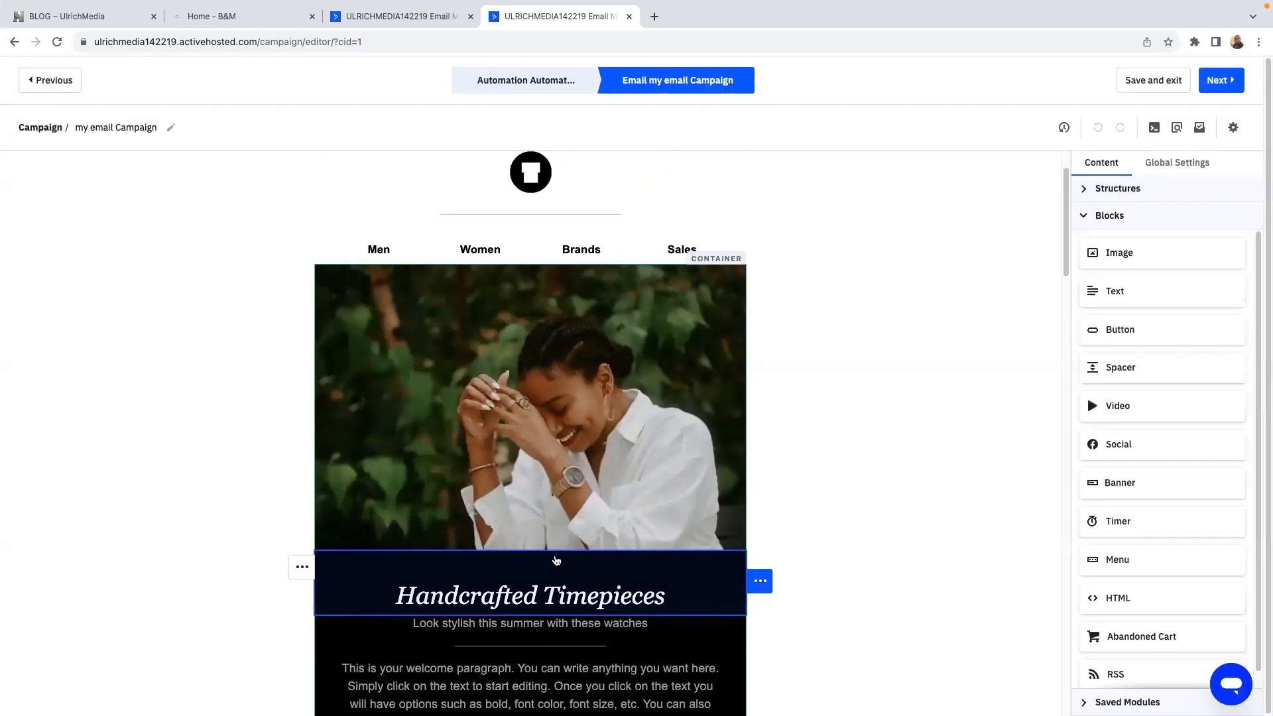
{"action": "scroll", "coordinate": [671, 524], "scroll_direction": "down", "scroll_amount": 4}
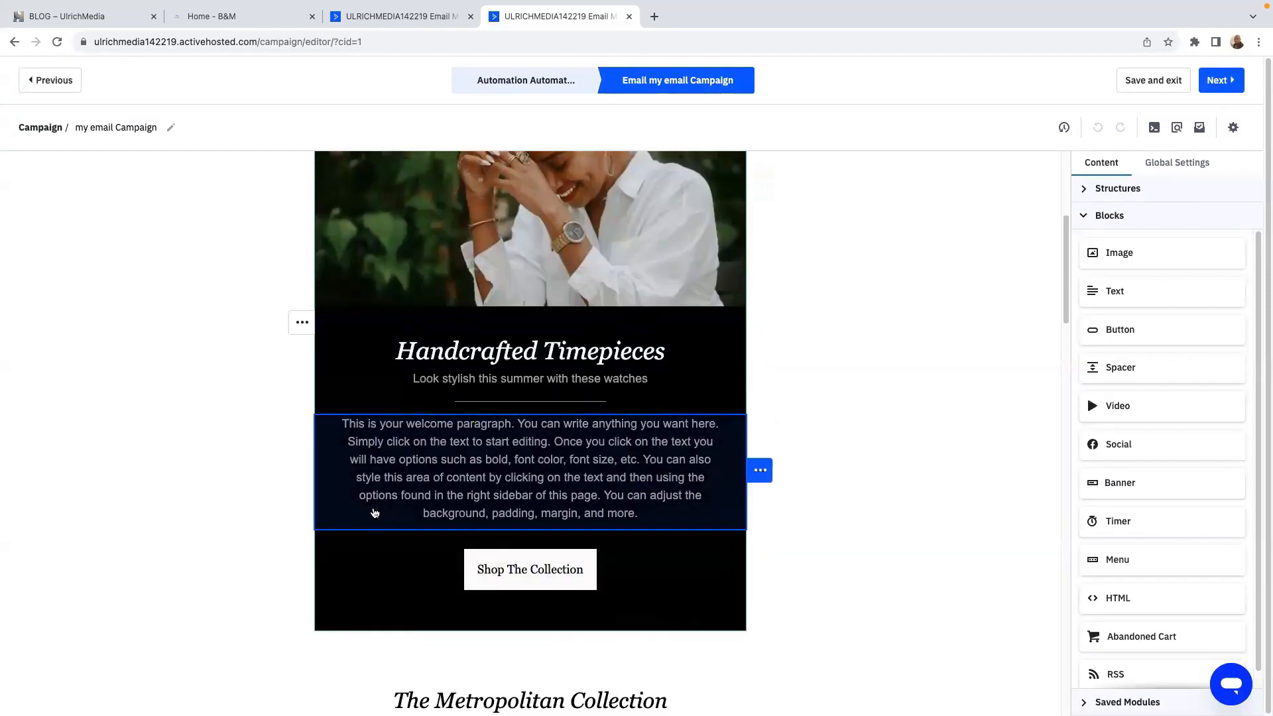
{"action": "scroll", "coordinate": [570, 464], "scroll_direction": "down", "scroll_amount": 7}
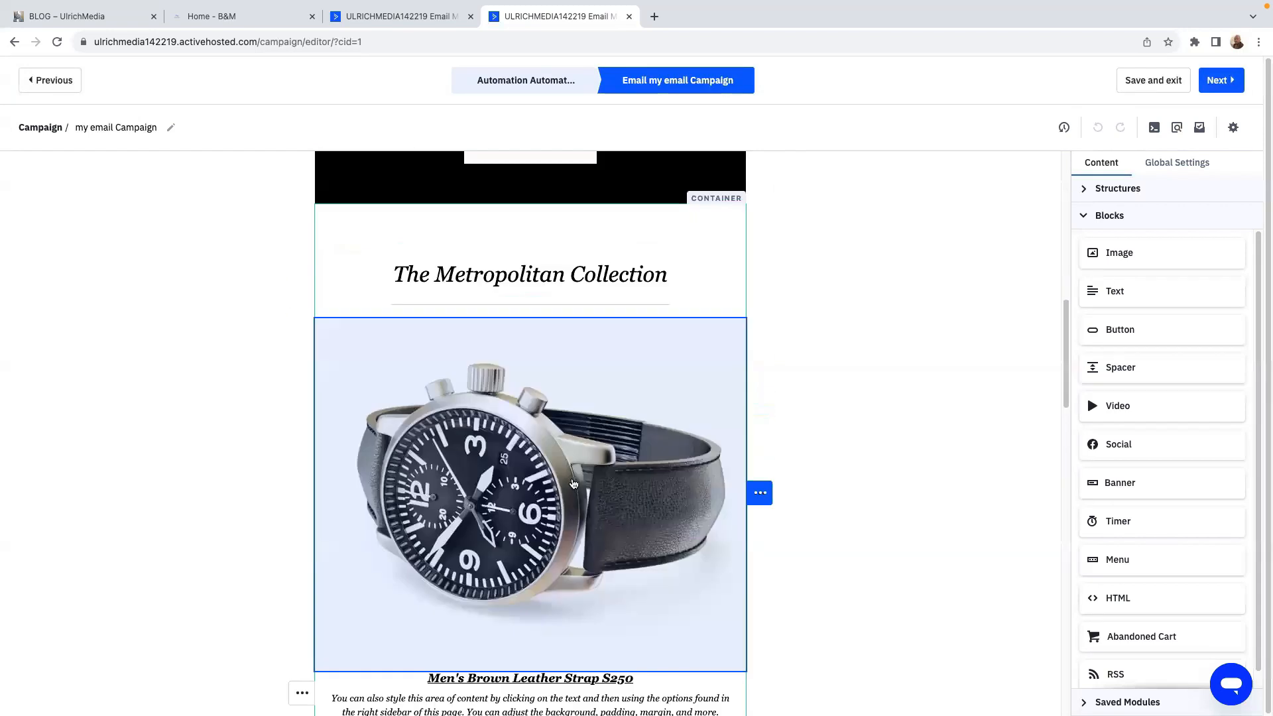
{"action": "scroll", "coordinate": [557, 494], "scroll_direction": "up", "scroll_amount": 10}
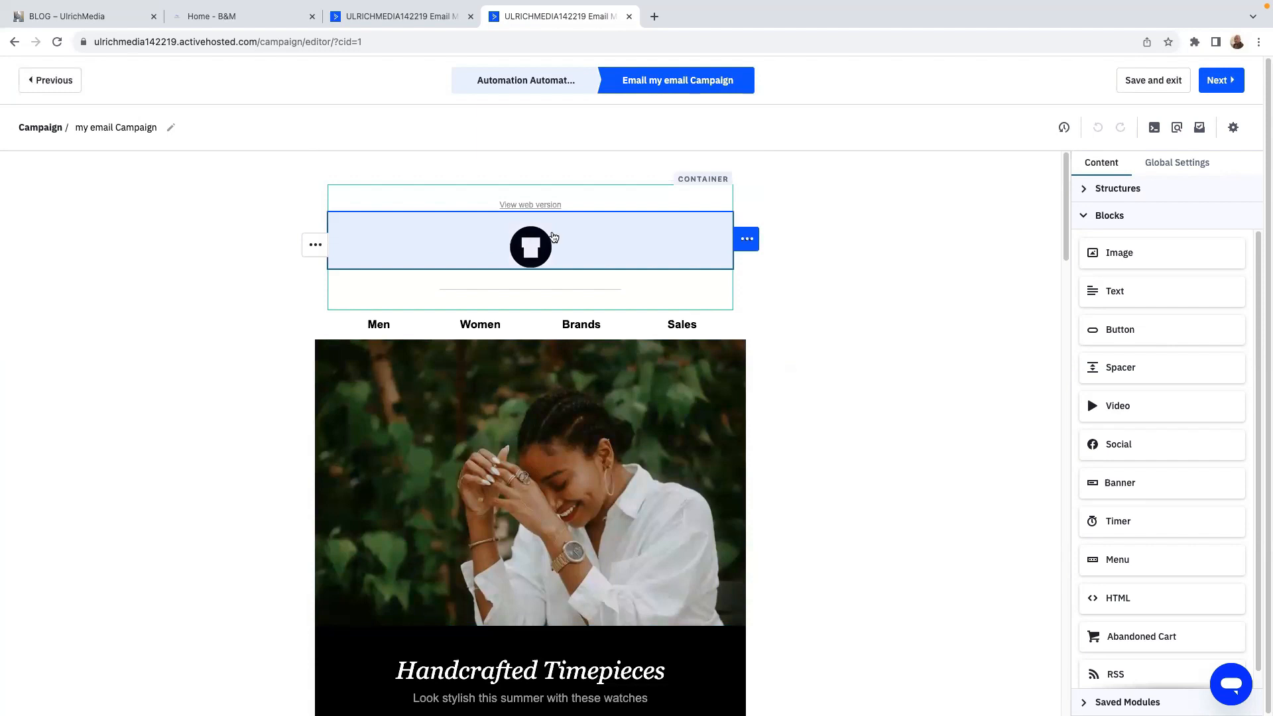
{"action": "left_click", "coordinate": [554, 238]}
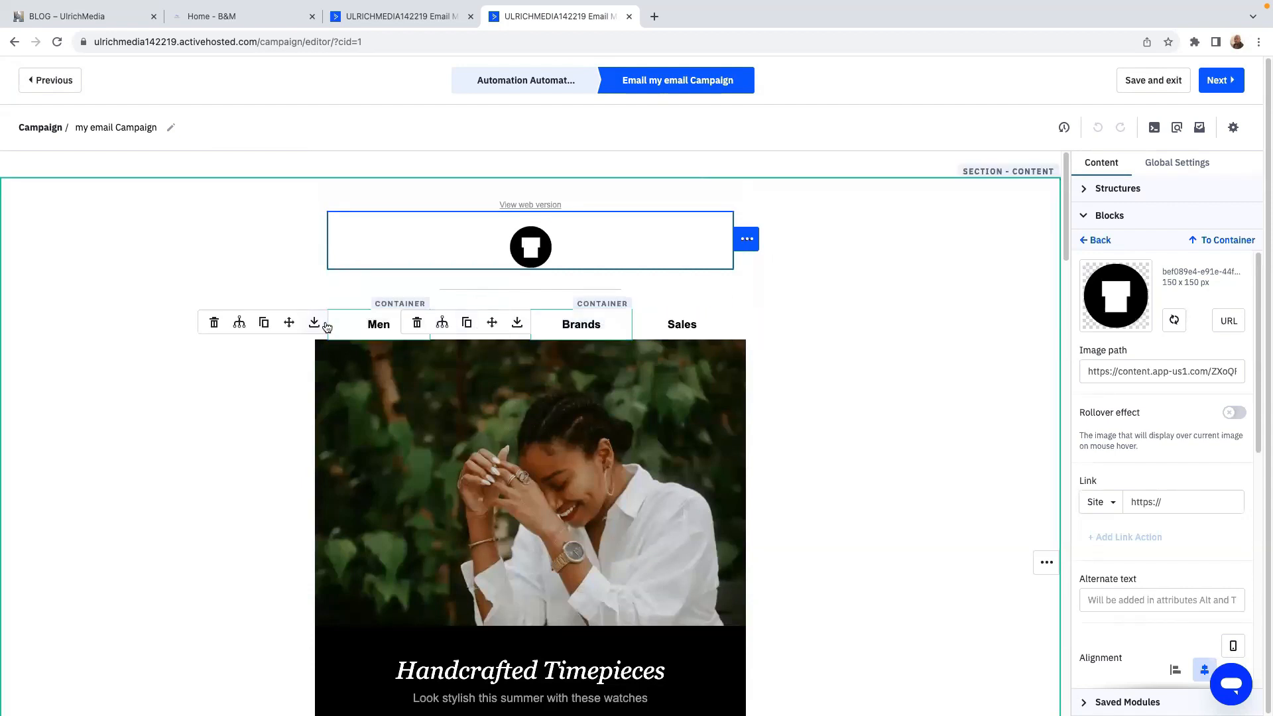
Delete the large photo of the woman above the Handcrafted Timepieces heading
{"action": "scroll", "coordinate": [663, 425], "scroll_direction": "down", "scroll_amount": 3}
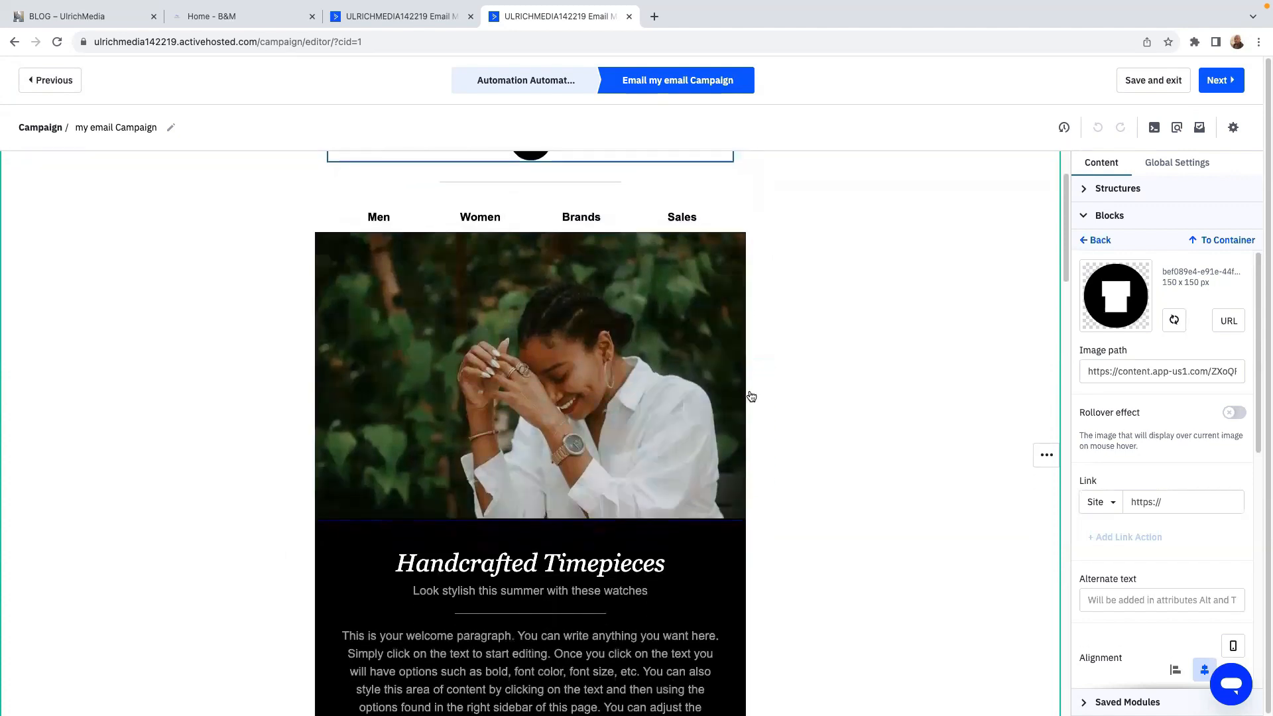
{"action": "left_click", "coordinate": [724, 364]}
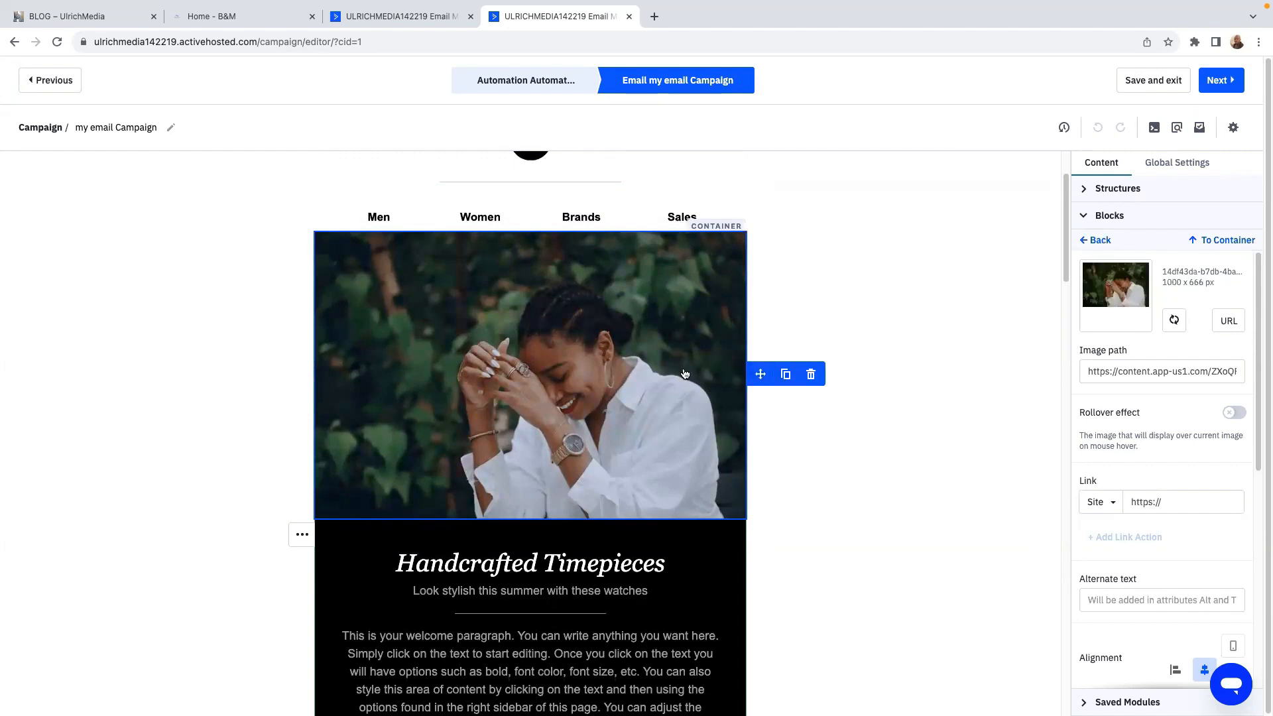
{"action": "mouse_move", "coordinate": [760, 373]}
{"action": "left_click", "coordinate": [813, 376]}
{"action": "scroll", "coordinate": [352, 319], "scroll_direction": "up", "scroll_amount": 2}
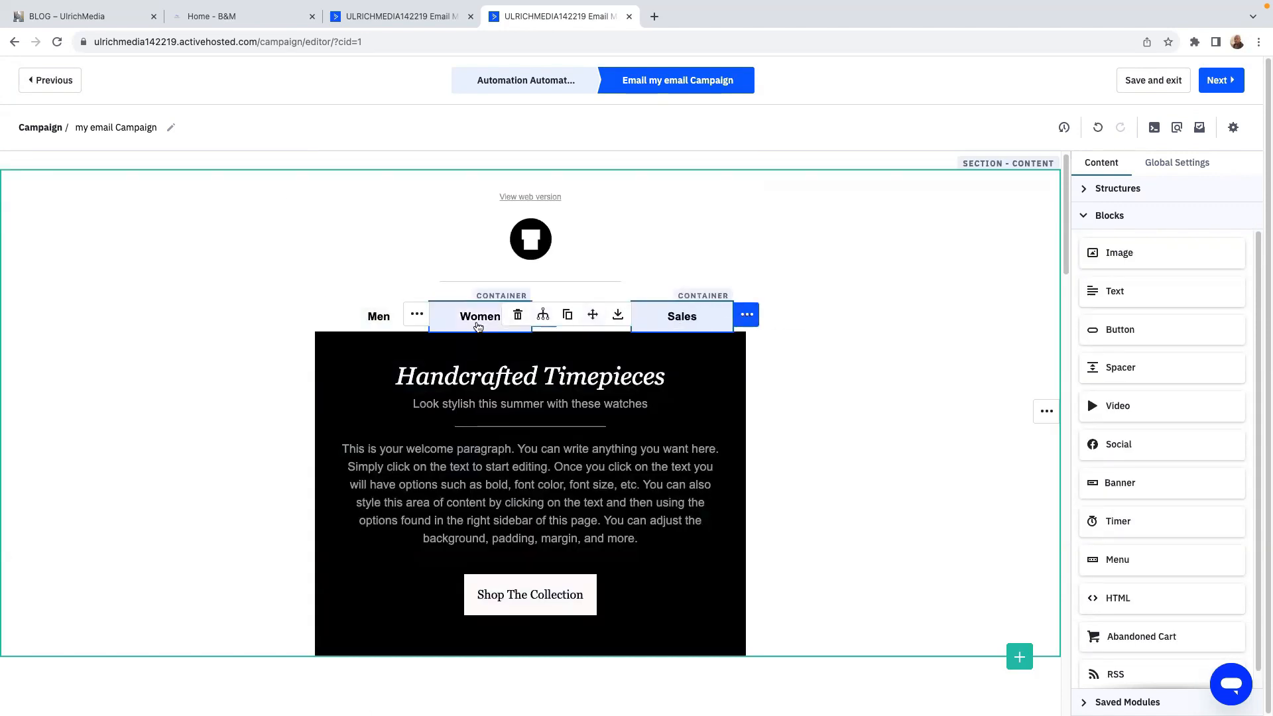
Change the heading above the first watch to "The Metropolitan Collection available"
{"action": "mouse_move", "coordinate": [553, 318]}
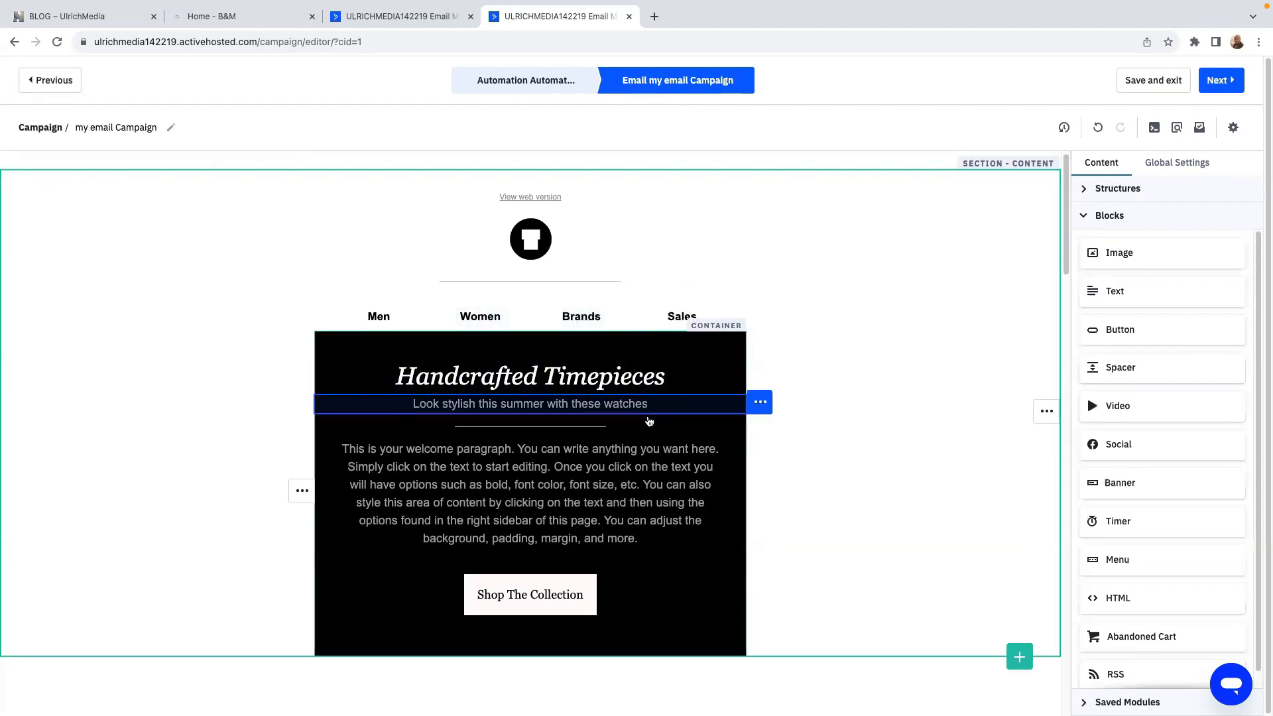
{"action": "scroll", "coordinate": [643, 429], "scroll_direction": "down", "scroll_amount": 5}
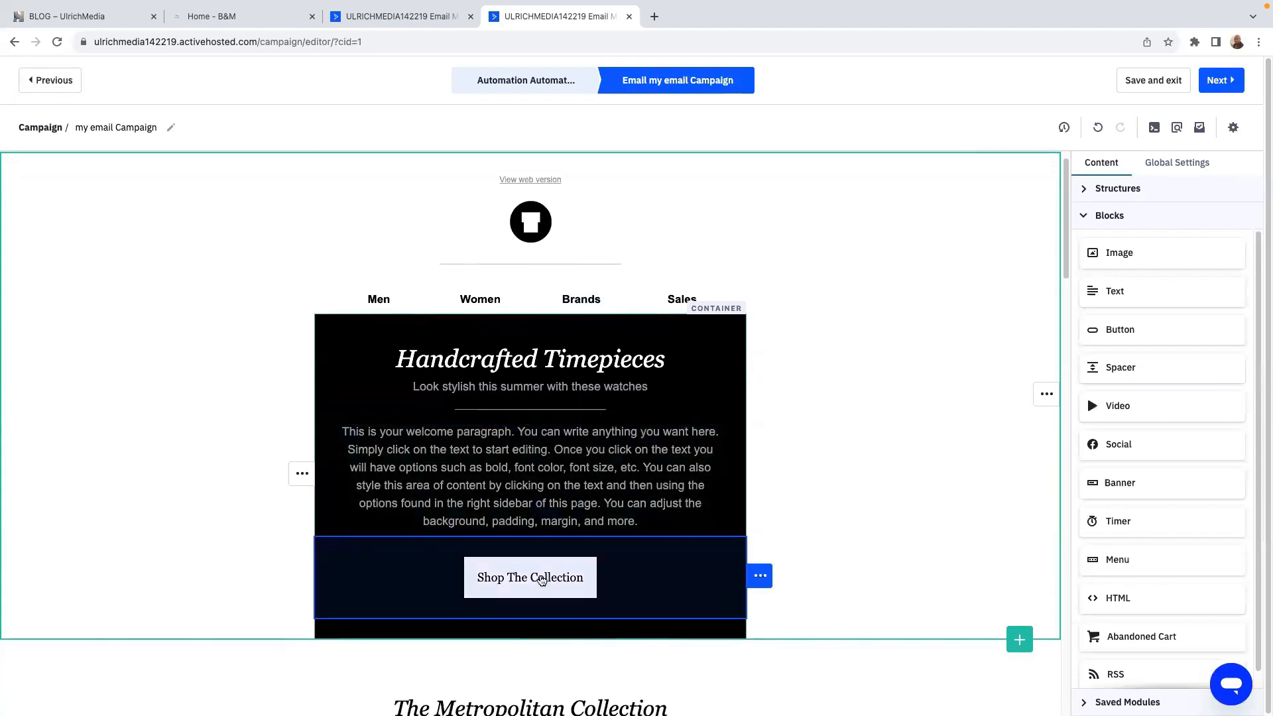
{"action": "scroll", "coordinate": [465, 431], "scroll_direction": "down", "scroll_amount": 2}
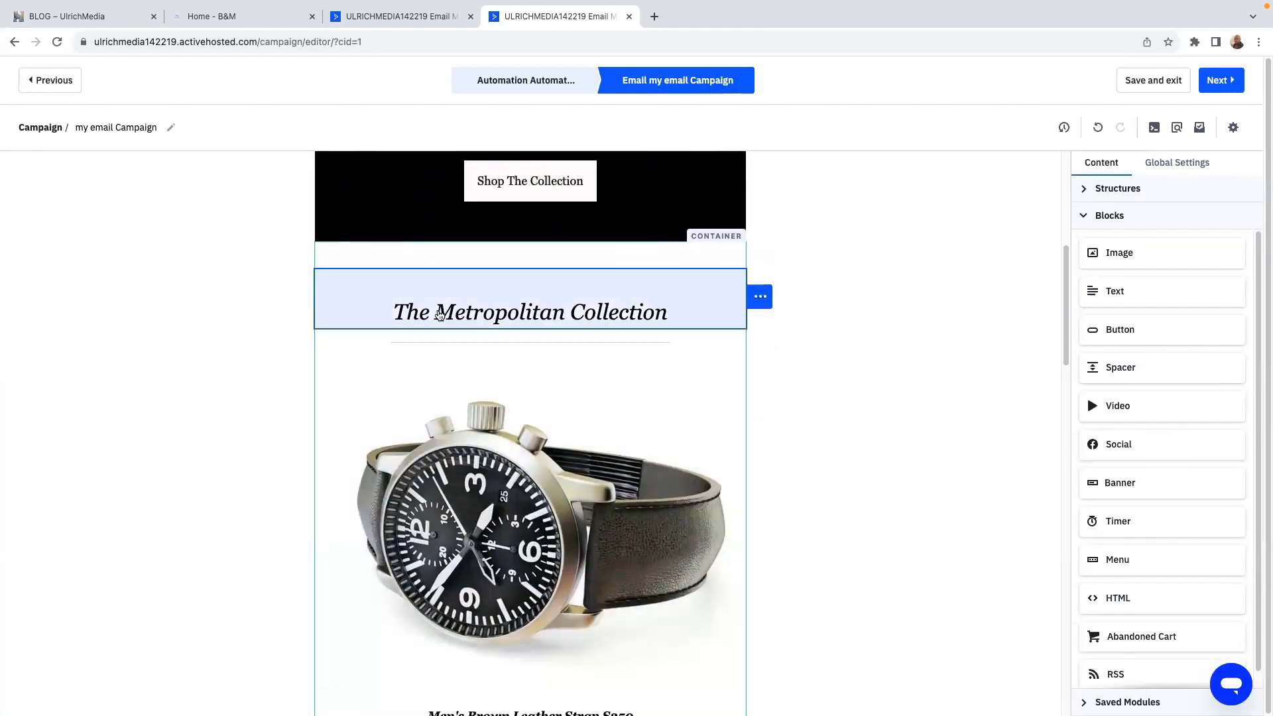
{"action": "left_click", "coordinate": [473, 309]}
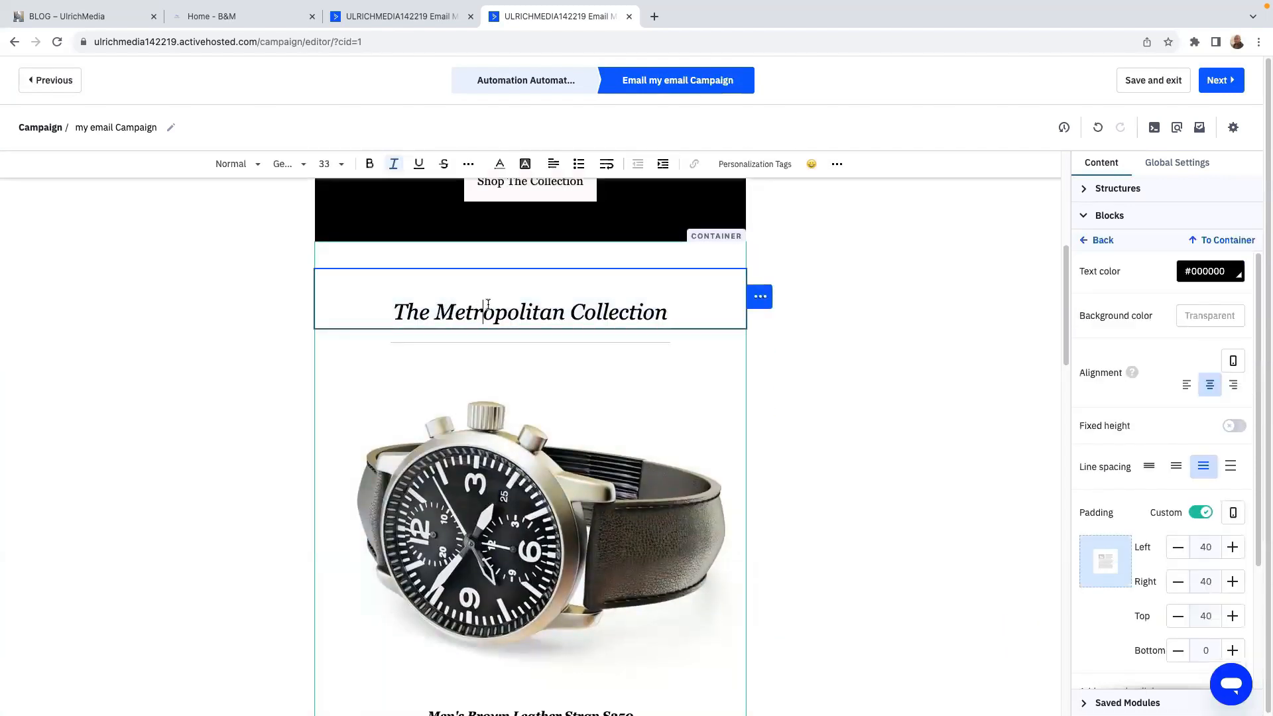
{"action": "left_click", "coordinate": [683, 313]}
{"action": "key", "text": "BackSpace"}
{"action": "key", "text": "BackSpace"}
{"action": "key", "text": "BackSpace"}
{"action": "key", "text": "BackSpace"}
{"action": "key", "text": "BackSpace"}
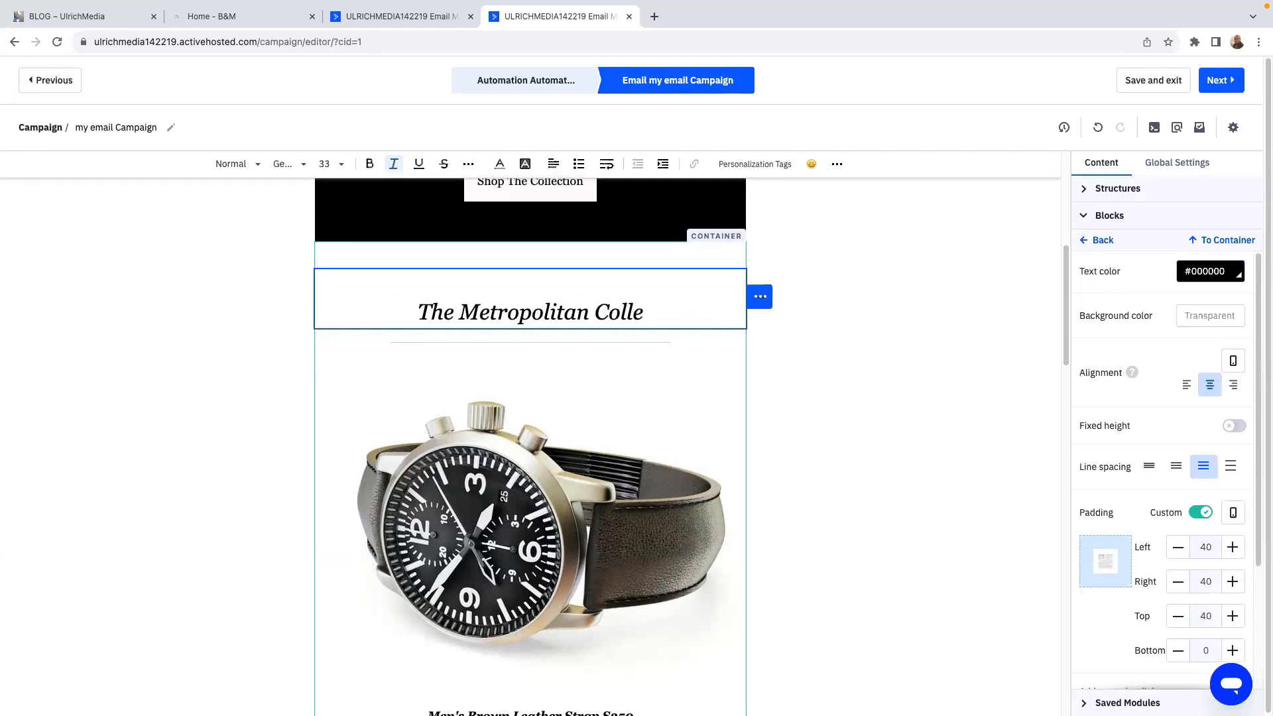
Open the image settings of the watch picture below the Metropolitan Collection heading
{"action": "scroll", "coordinate": [502, 517], "scroll_direction": "down", "scroll_amount": 3}
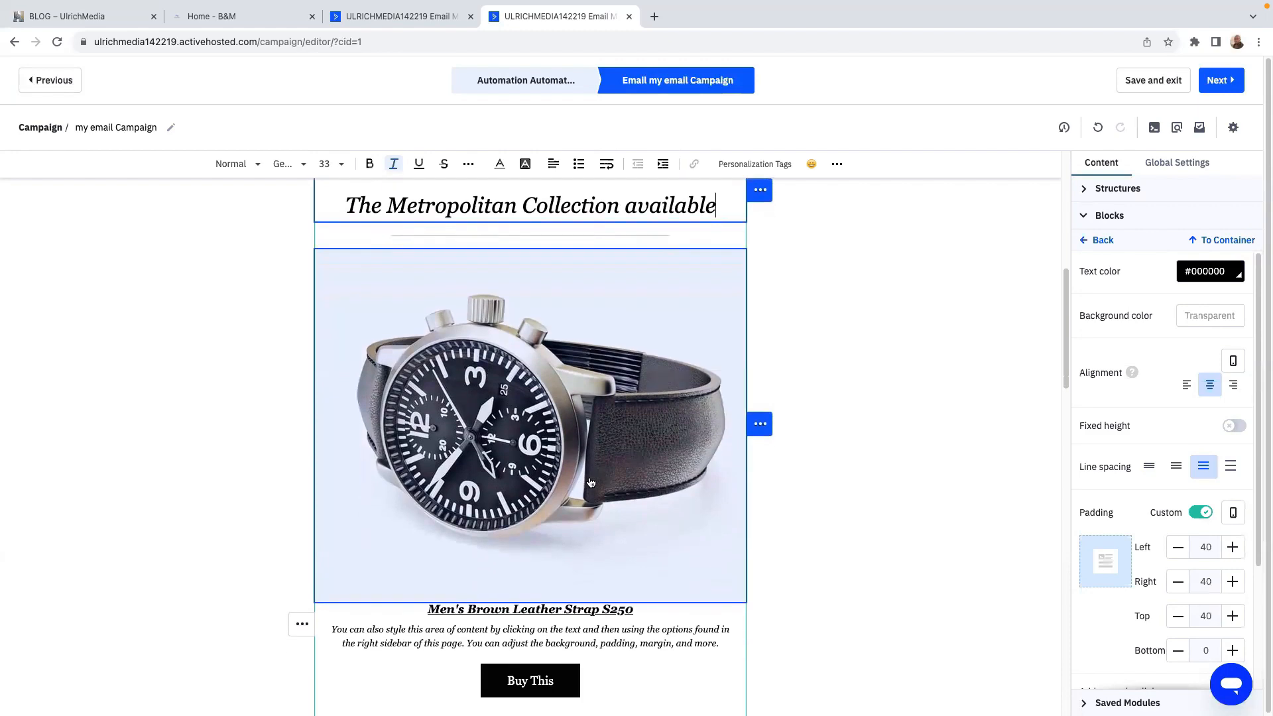
{"action": "left_click", "coordinate": [525, 337]}
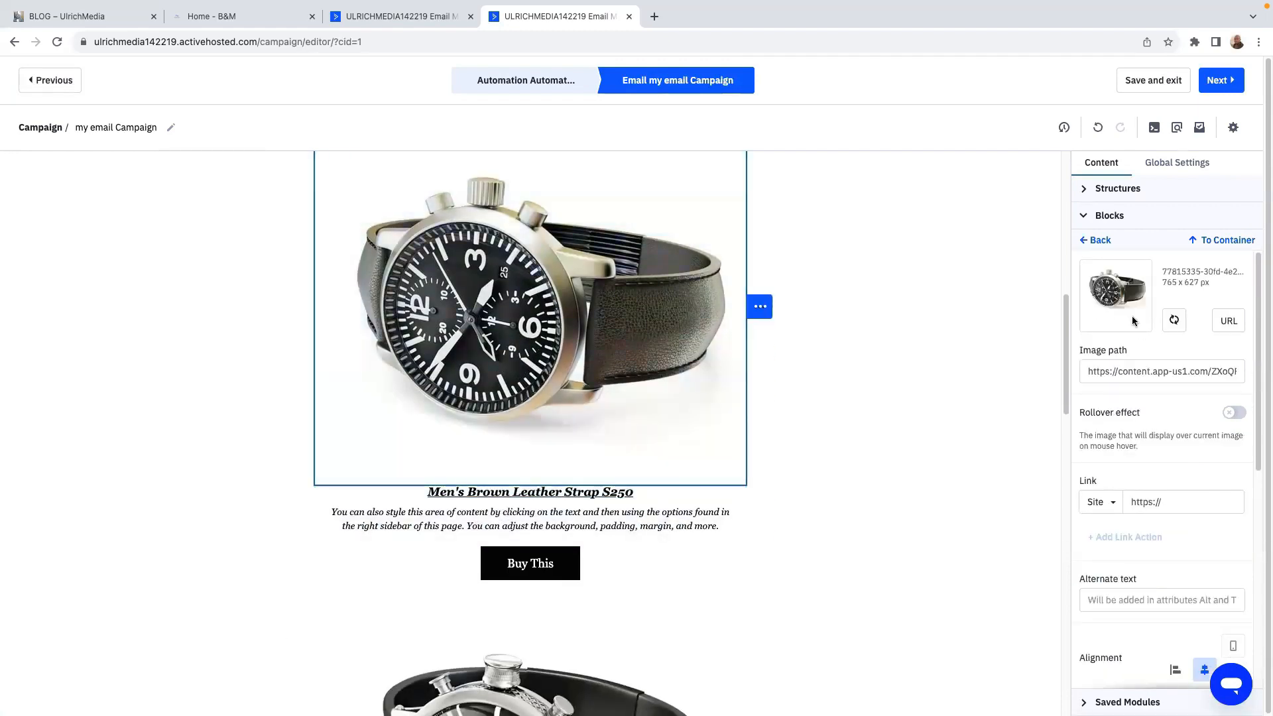
{"action": "scroll", "coordinate": [761, 449], "scroll_direction": "up", "scroll_amount": 1}
Check the links of the Follow Us social icons in the email footer and remove the Twitter icon
{"action": "scroll", "coordinate": [761, 449], "scroll_direction": "down", "scroll_amount": 20}
{"action": "scroll", "coordinate": [640, 530], "scroll_direction": "down", "scroll_amount": 1}
{"action": "scroll", "coordinate": [758, 565], "scroll_direction": "up", "scroll_amount": 1}
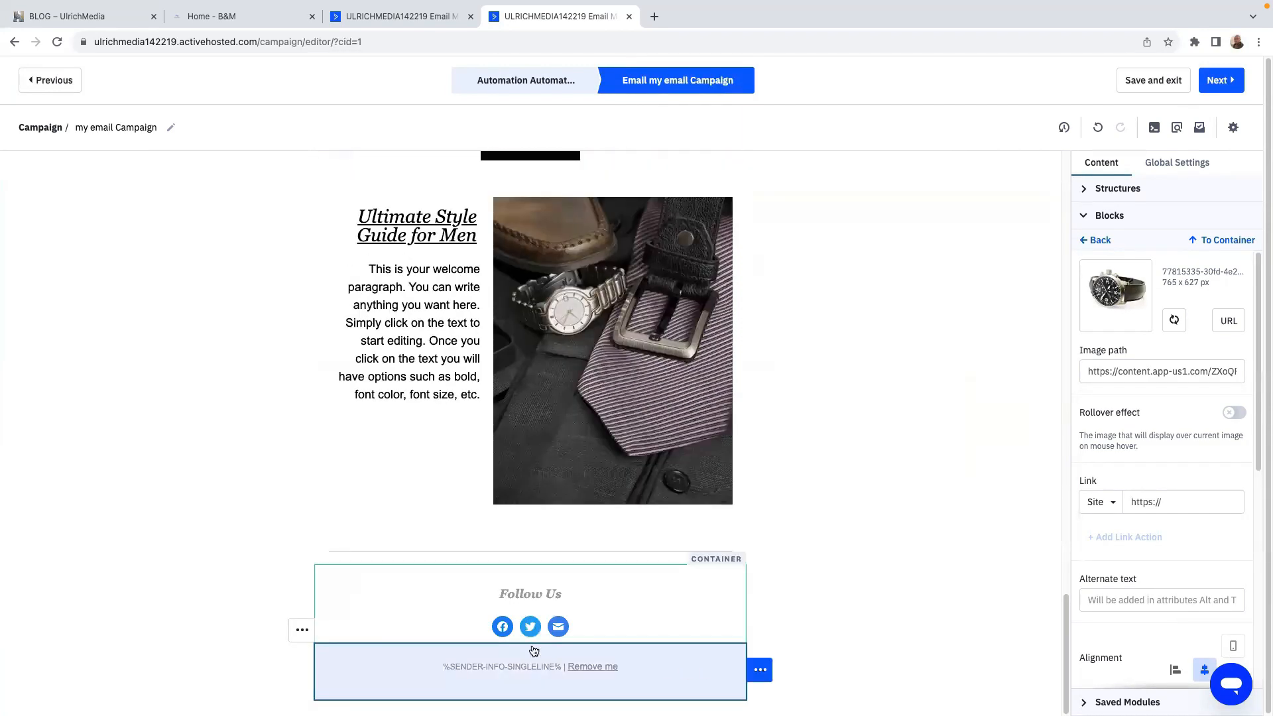
{"action": "left_click", "coordinate": [505, 628]}
{"action": "scroll", "coordinate": [1018, 234], "scroll_direction": "down", "scroll_amount": 1}
{"action": "scroll", "coordinate": [1018, 233], "scroll_direction": "up", "scroll_amount": 1}
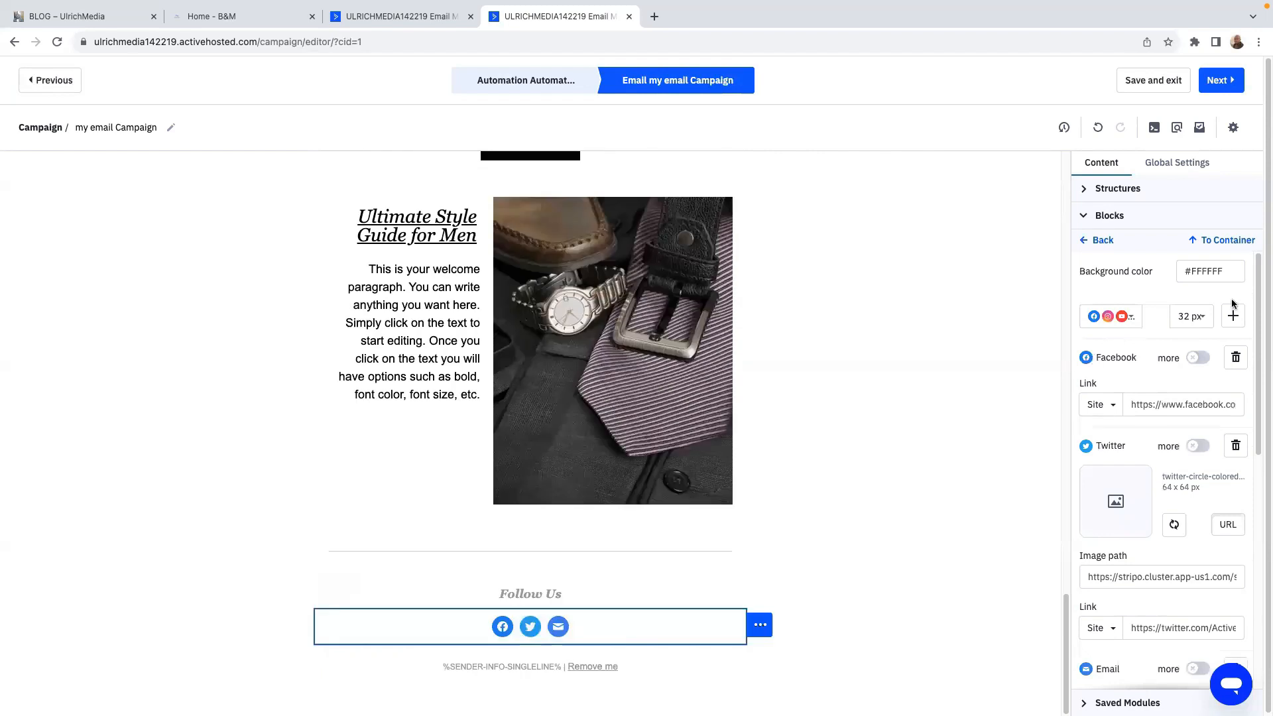
{"action": "left_click", "coordinate": [1179, 406]}
{"action": "left_click", "coordinate": [1151, 636]}
{"action": "scroll", "coordinate": [1147, 617], "scroll_direction": "down", "scroll_amount": 2}
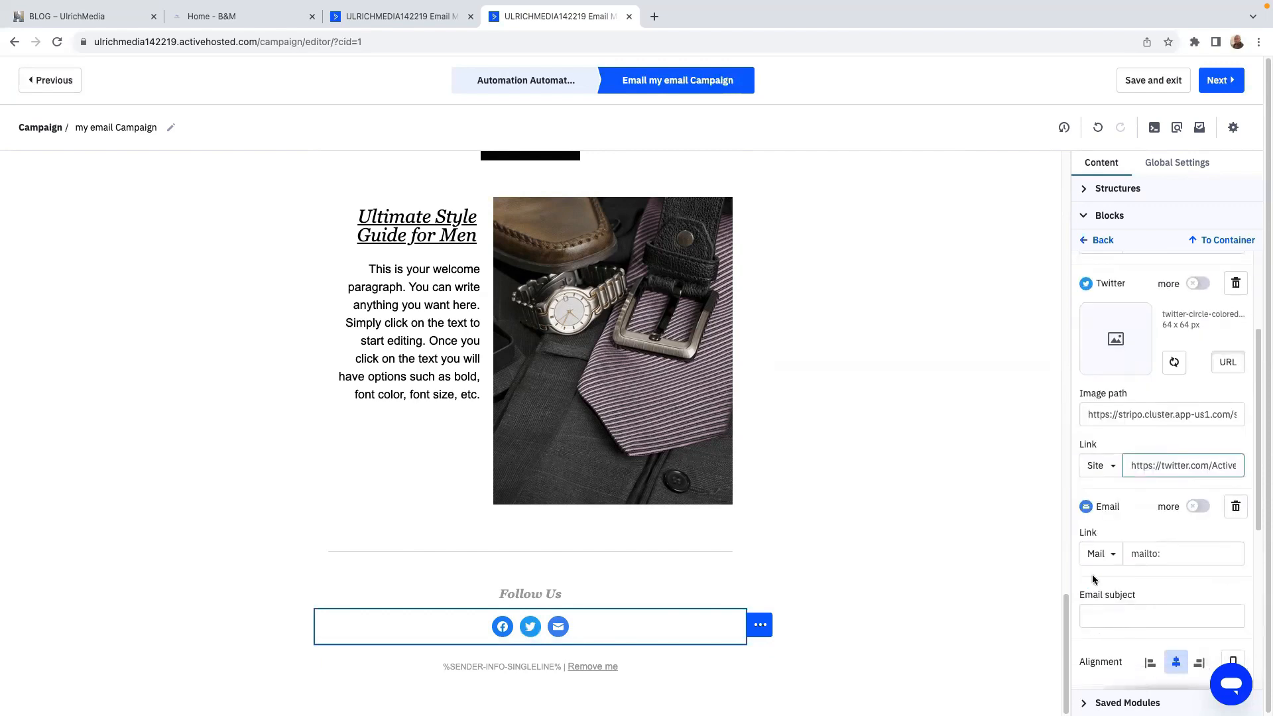
{"action": "left_click", "coordinate": [1235, 285]}
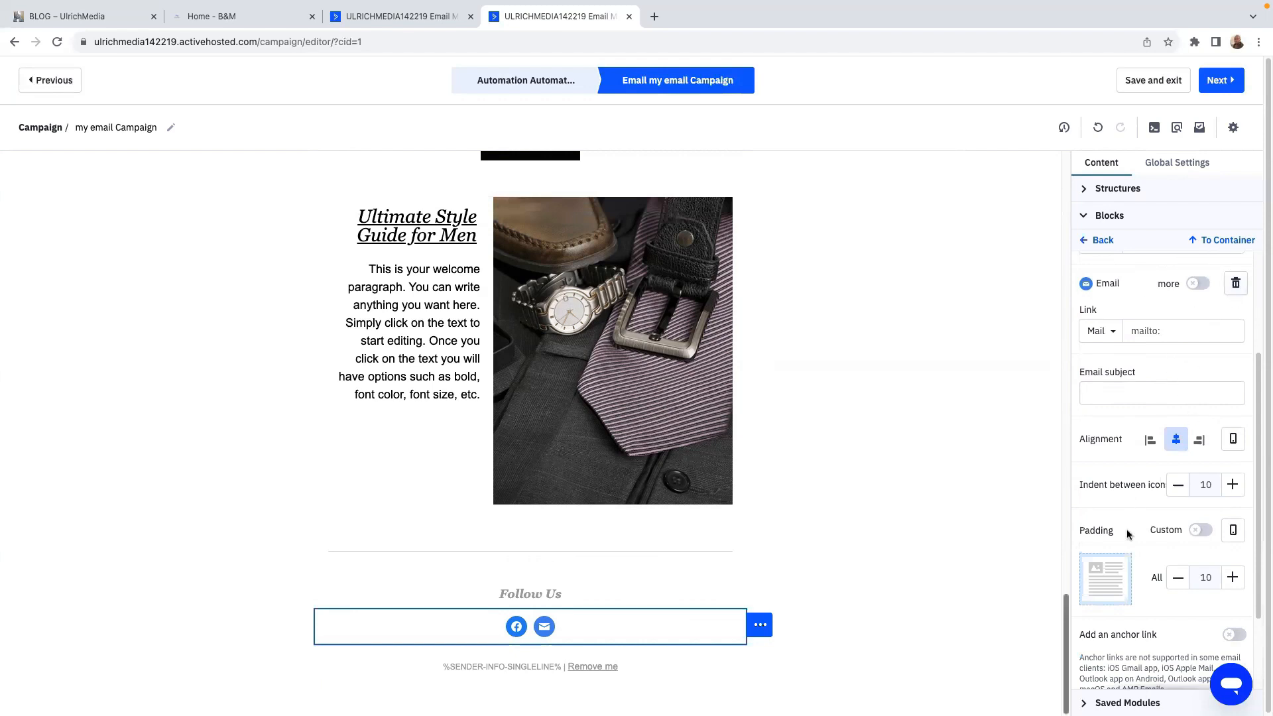
Add a YouTube icon to the Follow Us social icons and link it to the YouTube channel's videos page
{"action": "scroll", "coordinate": [1233, 320], "scroll_direction": "up", "scroll_amount": 2}
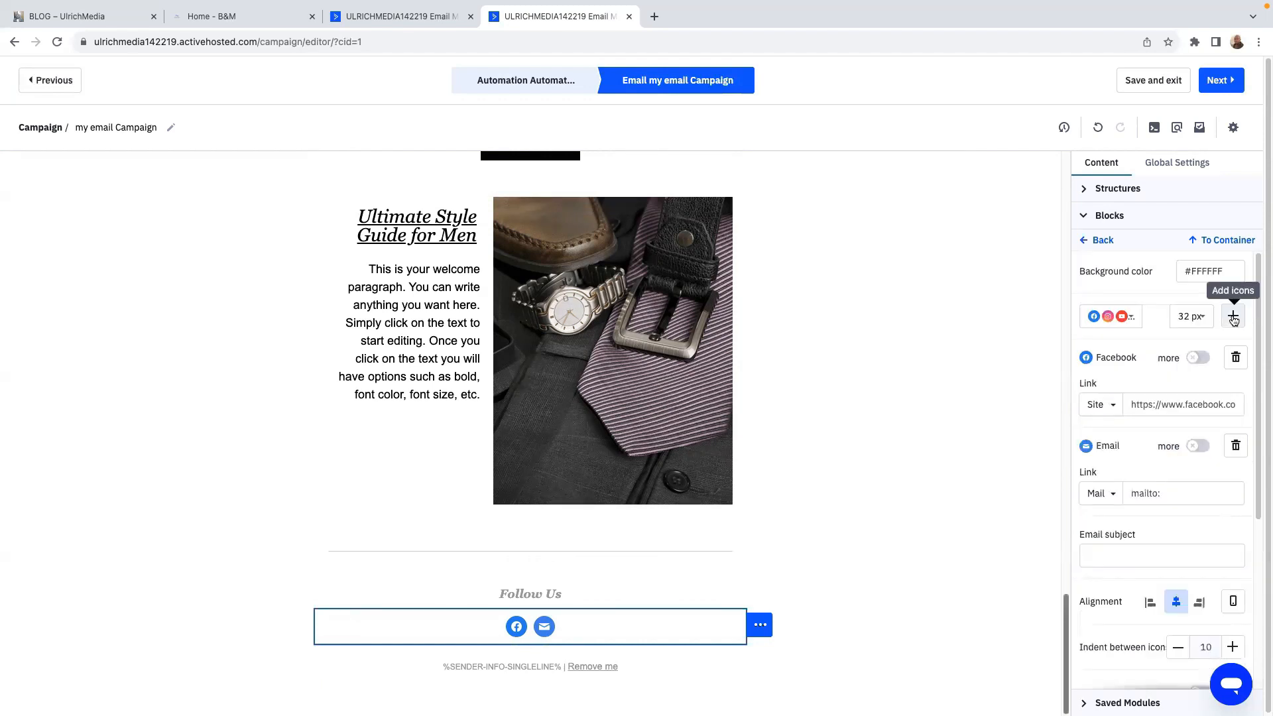
{"action": "left_click", "coordinate": [1235, 318]}
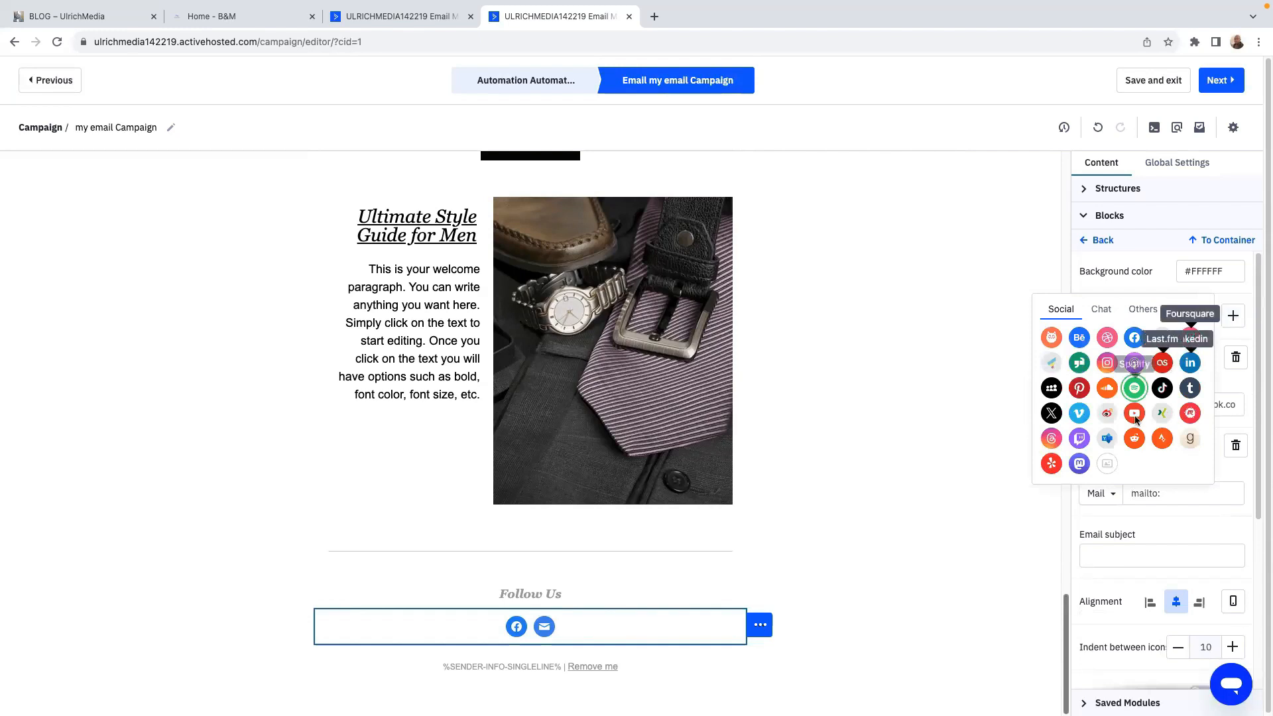
{"action": "left_click", "coordinate": [1134, 413]}
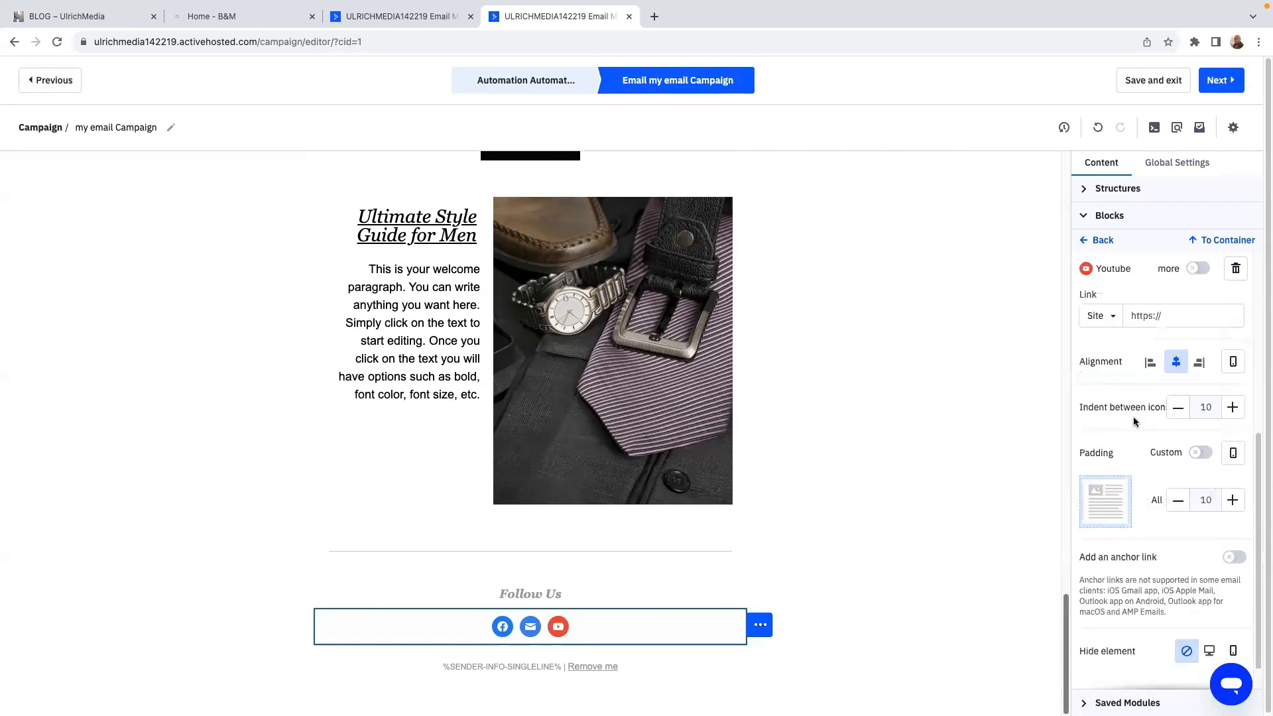
{"action": "left_click", "coordinate": [1146, 320]}
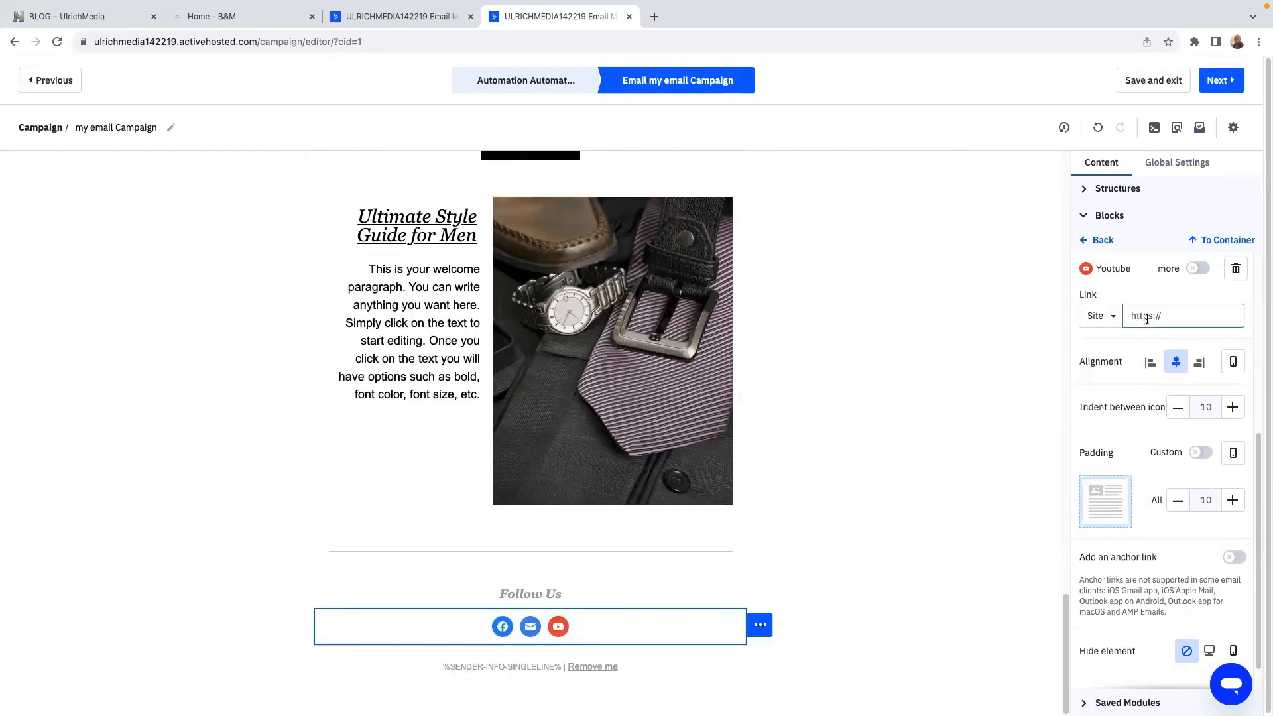
{"action": "key", "text": "ctrl+v"}
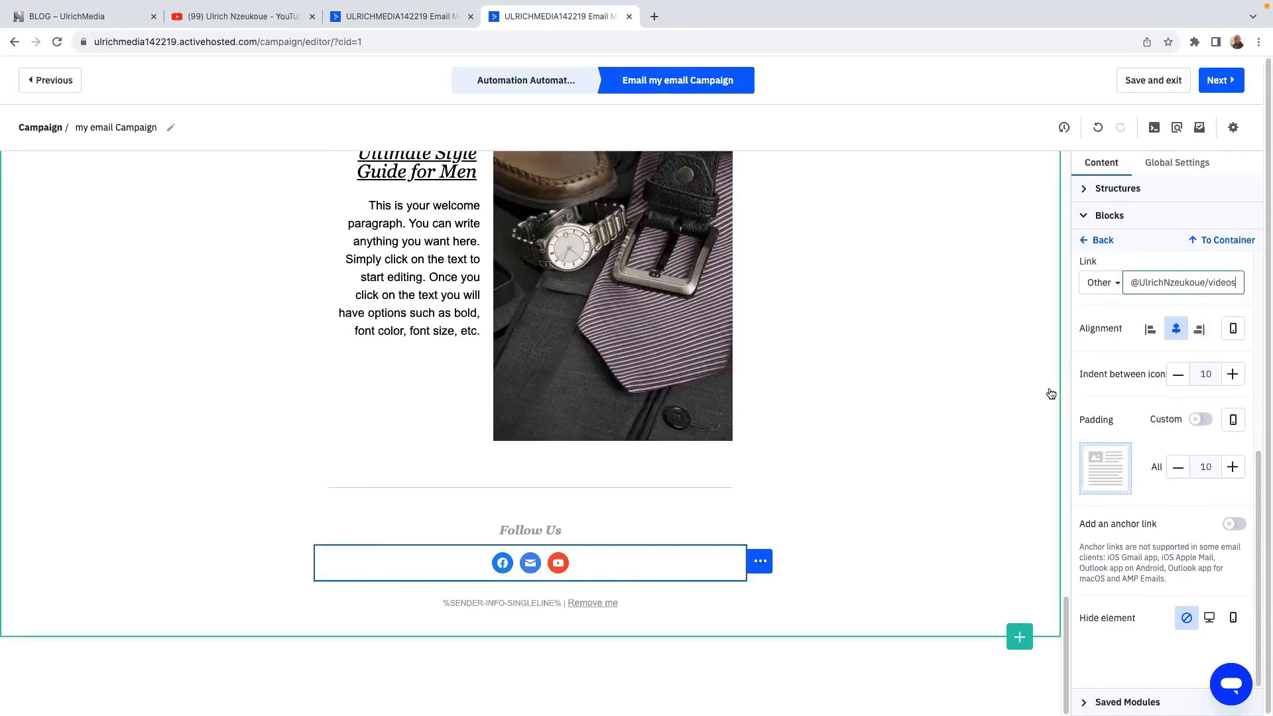
Review the email design from the footer up to the logo, checking the welcome paragraph and the Metropolitan Collection heading
{"action": "scroll", "coordinate": [1121, 341], "scroll_direction": "up", "scroll_amount": 4}
{"action": "scroll", "coordinate": [1126, 351], "scroll_direction": "down", "scroll_amount": 3}
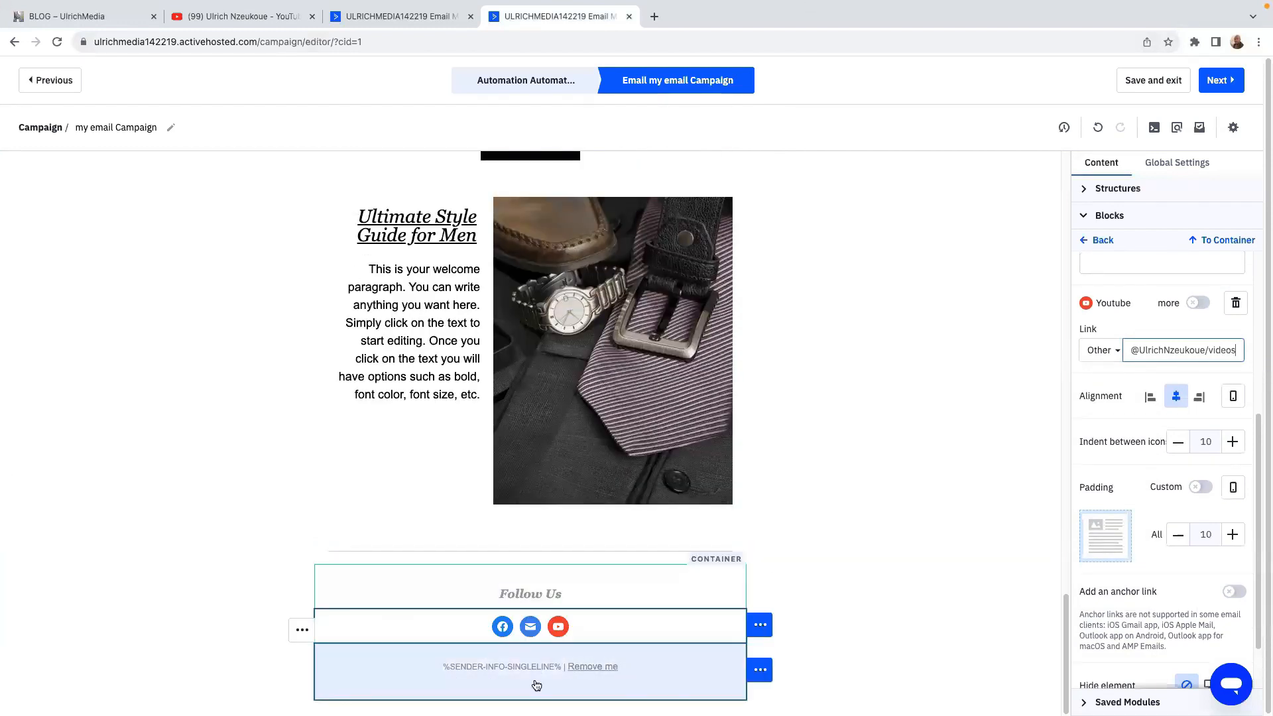
{"action": "scroll", "coordinate": [587, 684], "scroll_direction": "up", "scroll_amount": 10}
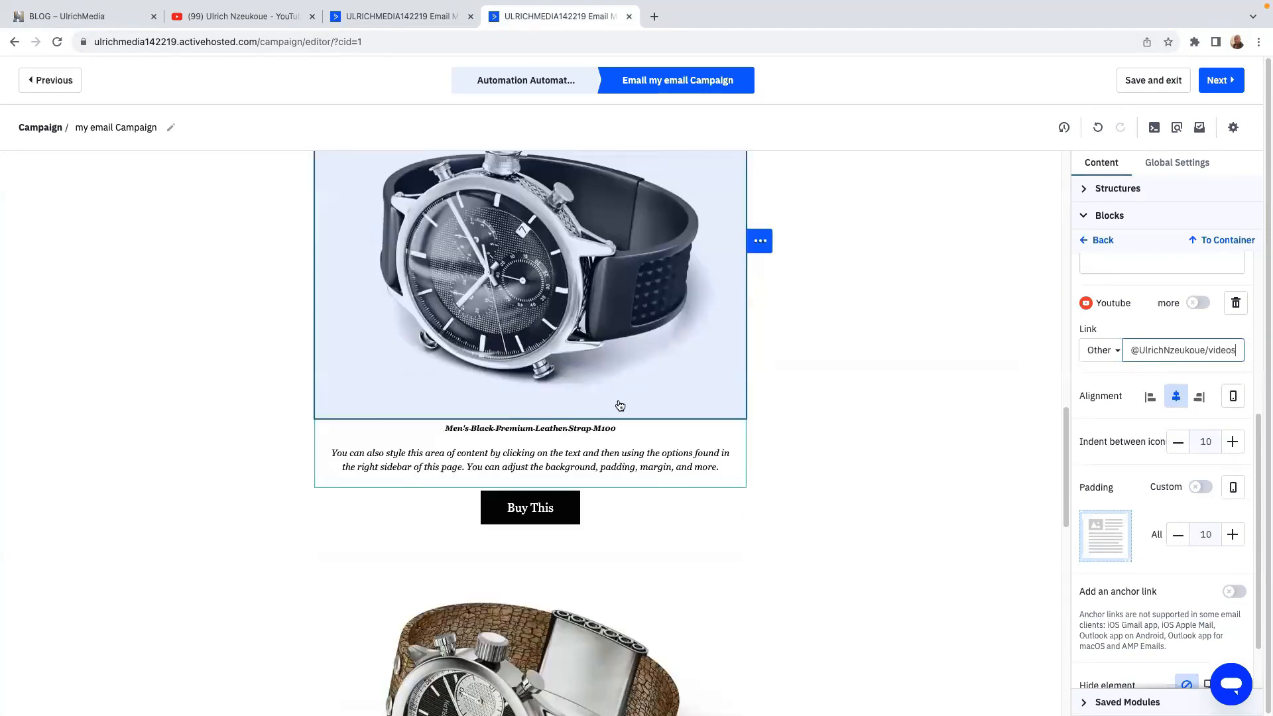
{"action": "scroll", "coordinate": [595, 342], "scroll_direction": "up", "scroll_amount": 10}
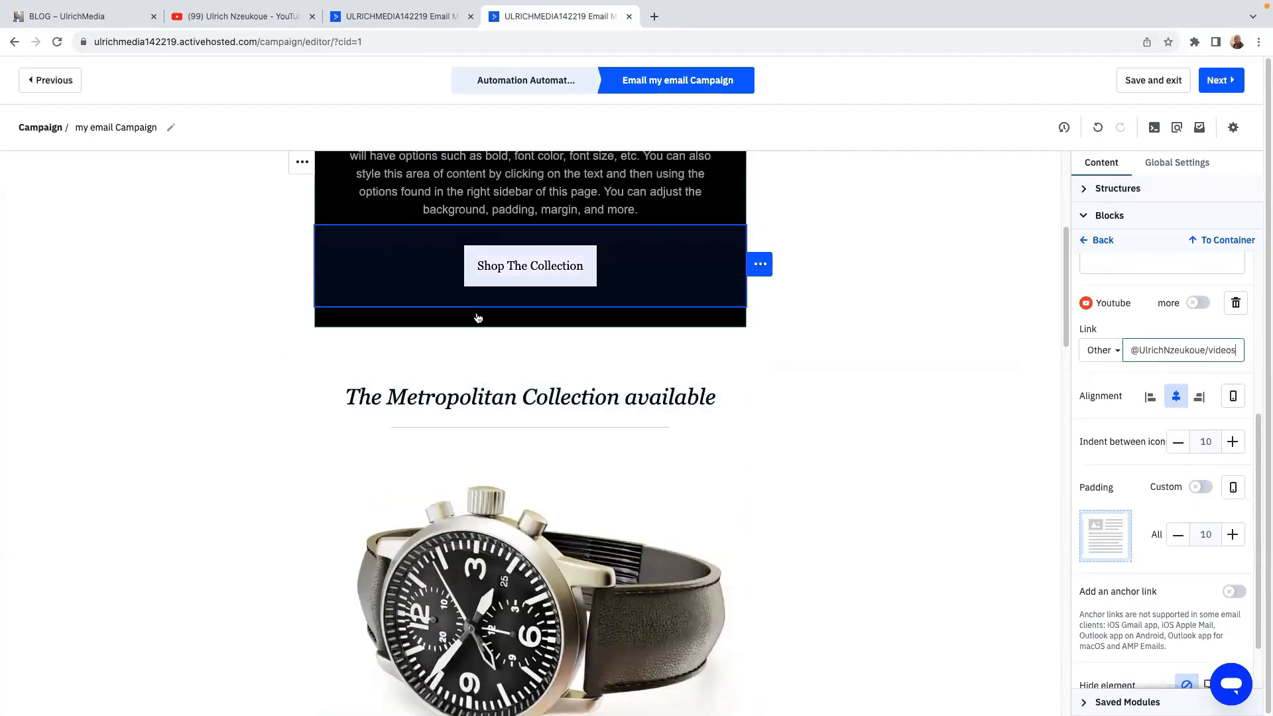
{"action": "left_click", "coordinate": [492, 413]}
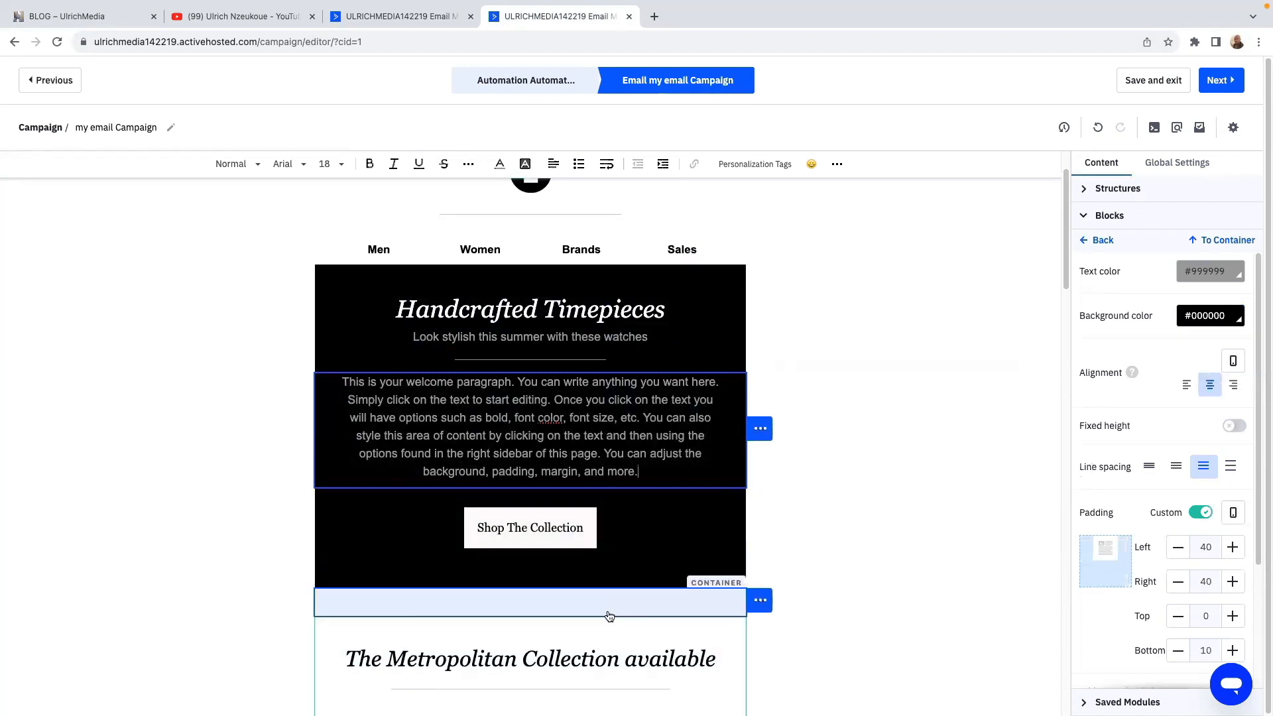
{"action": "left_click", "coordinate": [645, 475]}
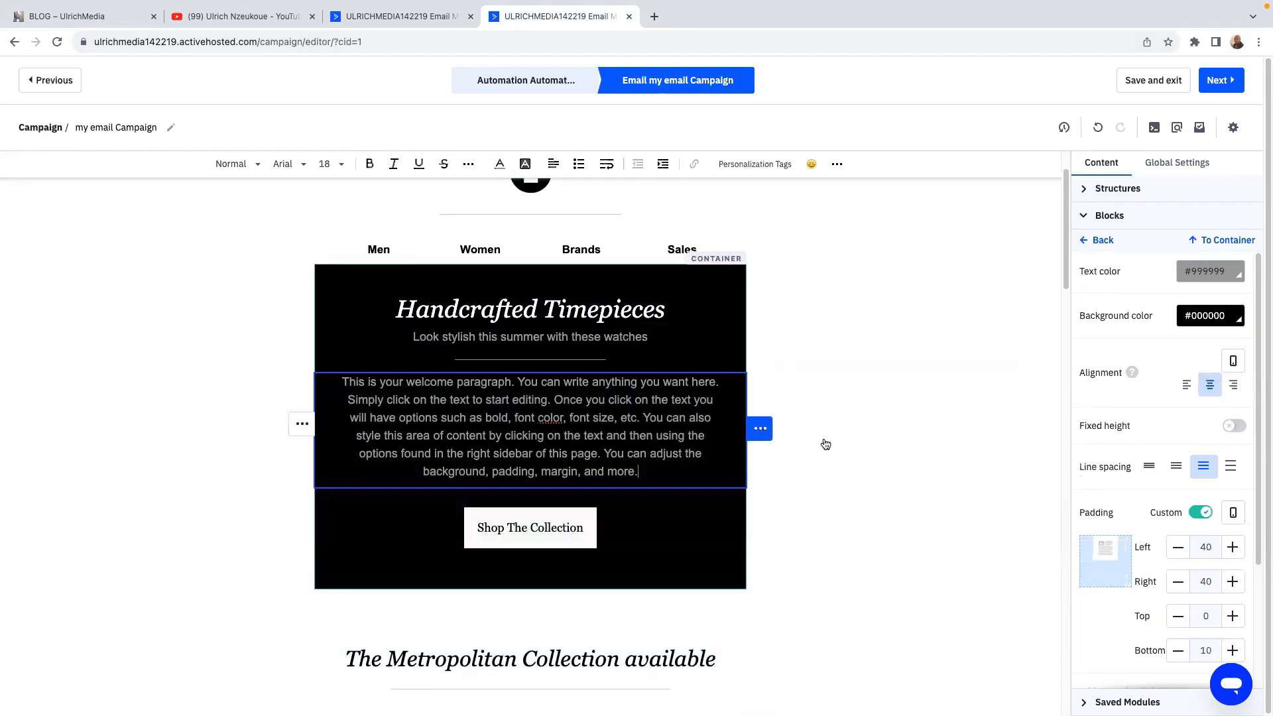
{"action": "left_click", "coordinate": [629, 668]}
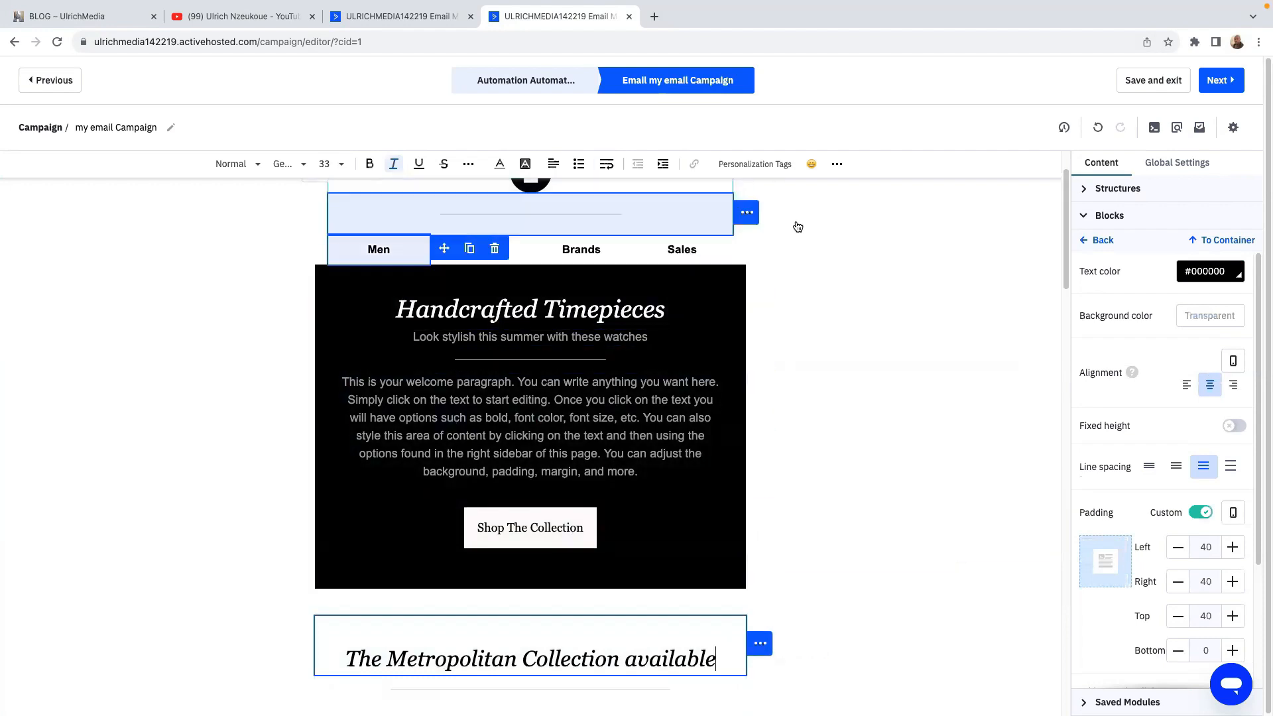
{"action": "scroll", "coordinate": [466, 431], "scroll_direction": "up", "scroll_amount": 1}
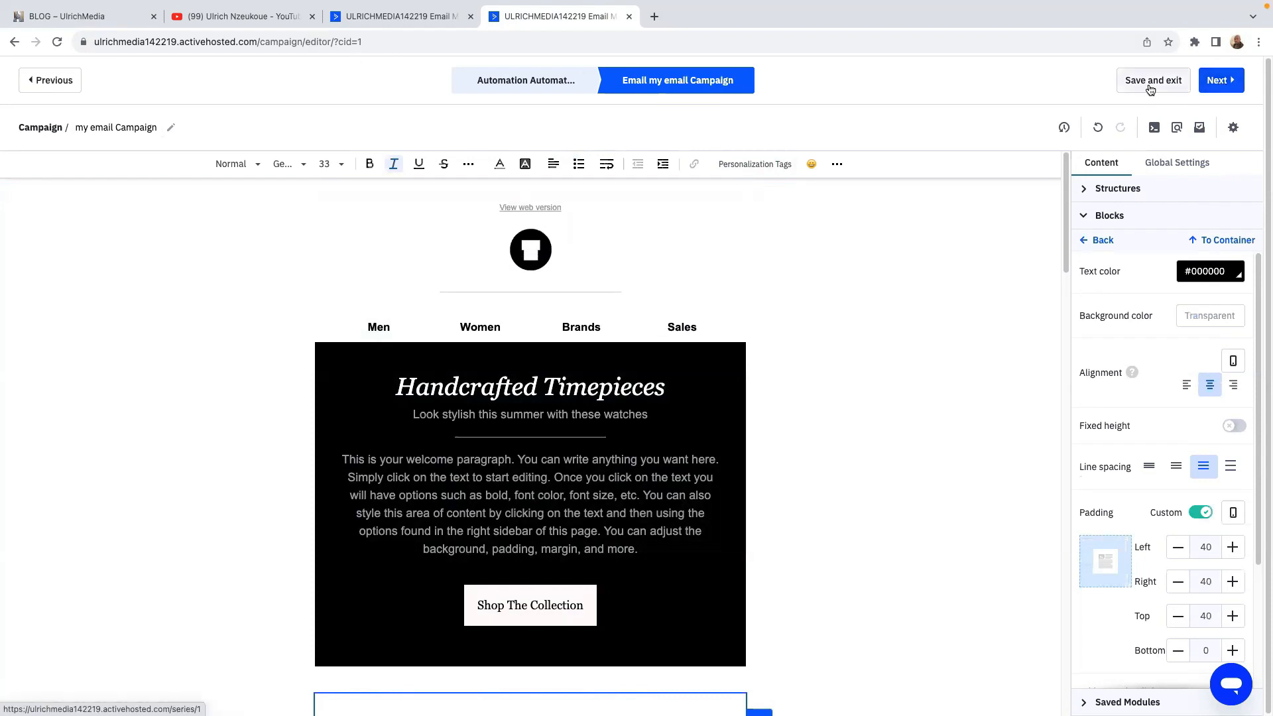
Continue to the email's sending settings and verify the sender domain through the ActiveCampaign verification email in Gmail
{"action": "left_click", "coordinate": [1222, 85]}
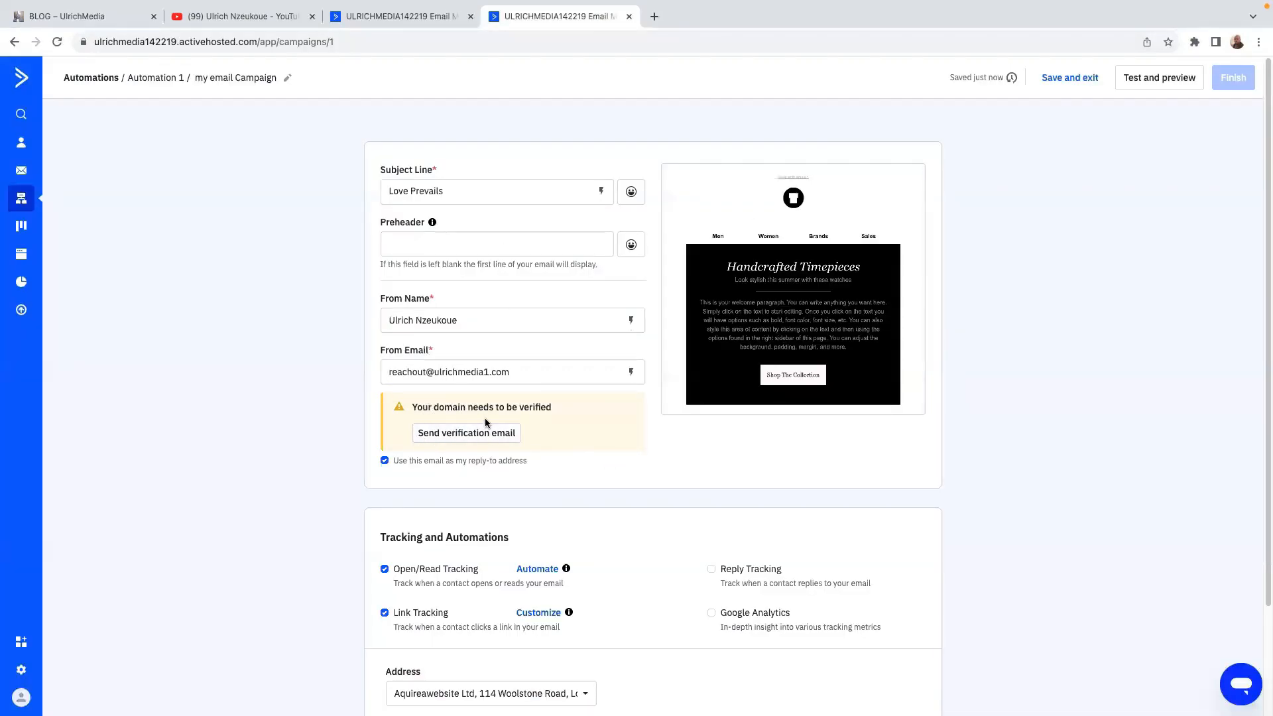
{"action": "left_click", "coordinate": [447, 435]}
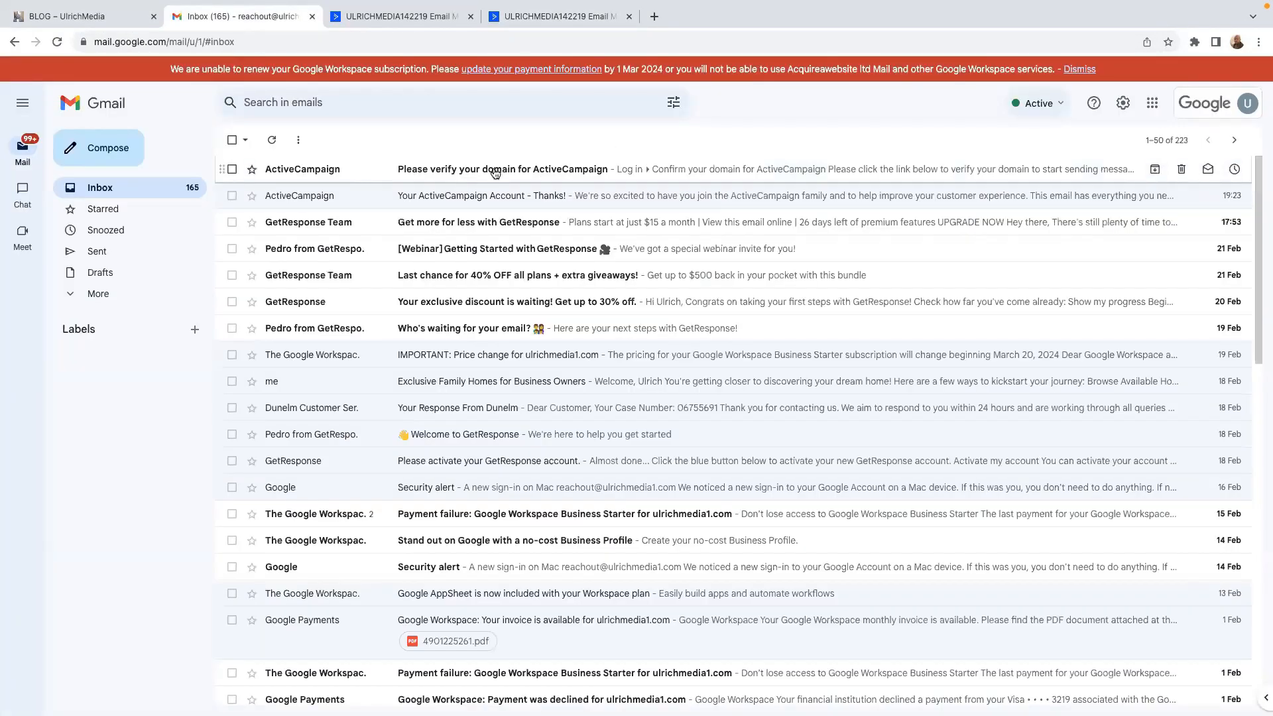
{"action": "left_click", "coordinate": [496, 171]}
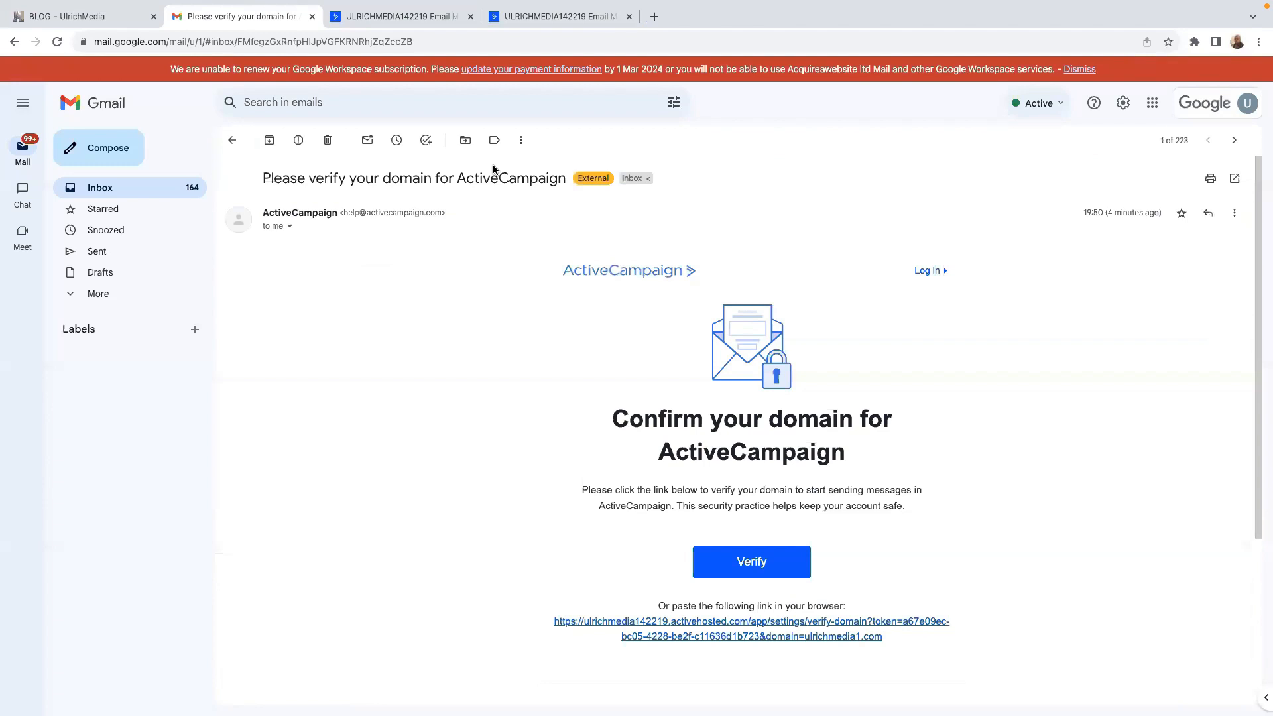
{"action": "left_click", "coordinate": [754, 564]}
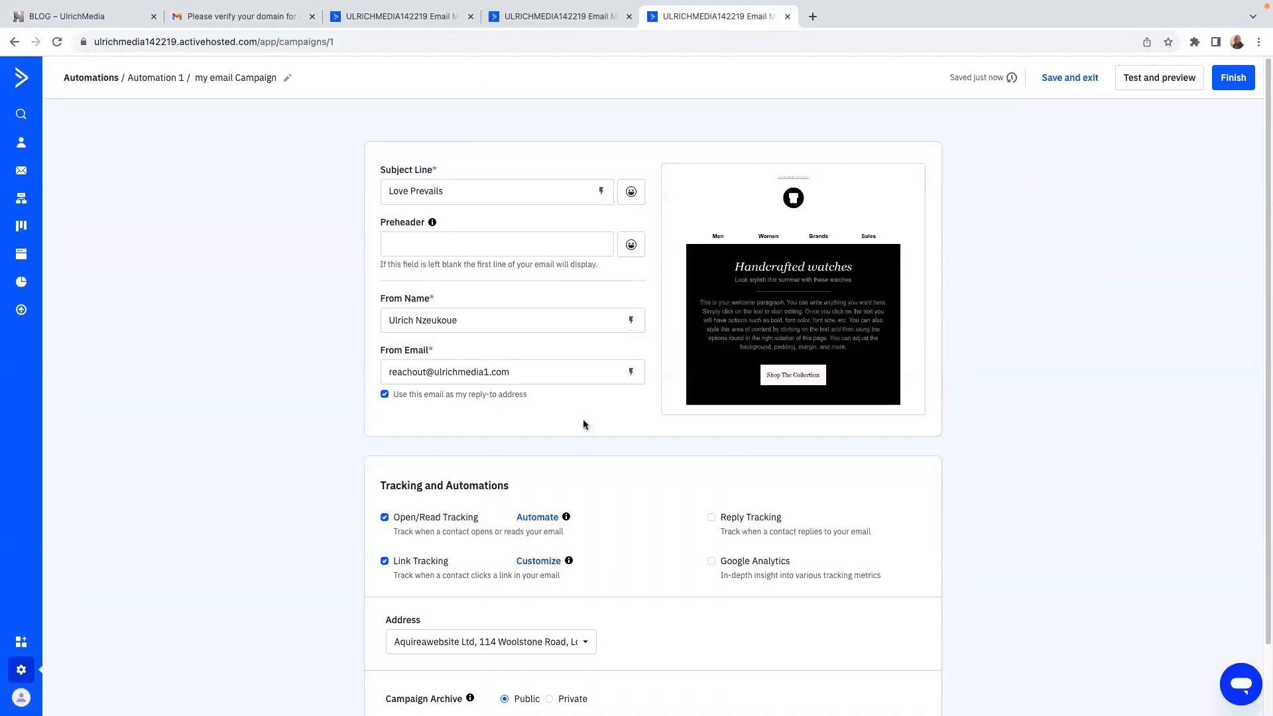
Finish the email and save it in the automation as "my email Campaign" with the Send Immediately option
{"action": "left_click", "coordinate": [1232, 81]}
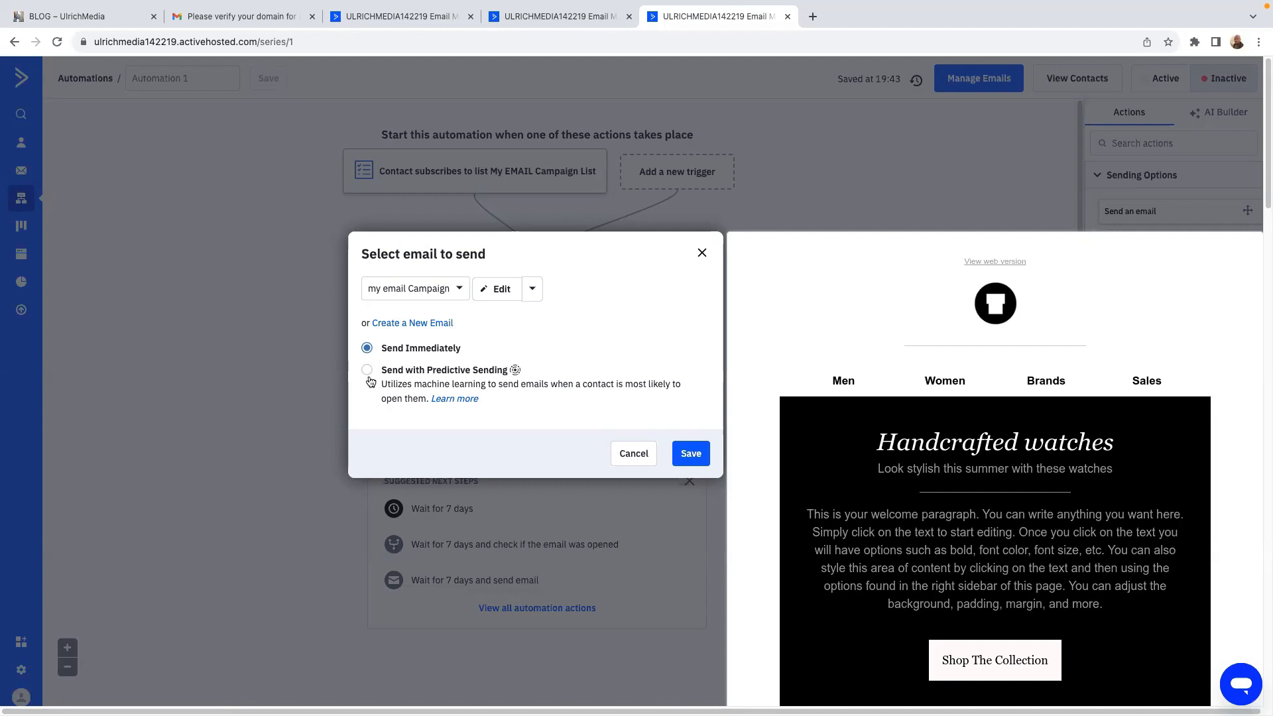
{"action": "left_click", "coordinate": [368, 372]}
{"action": "left_click", "coordinate": [368, 350]}
{"action": "left_click", "coordinate": [691, 455]}
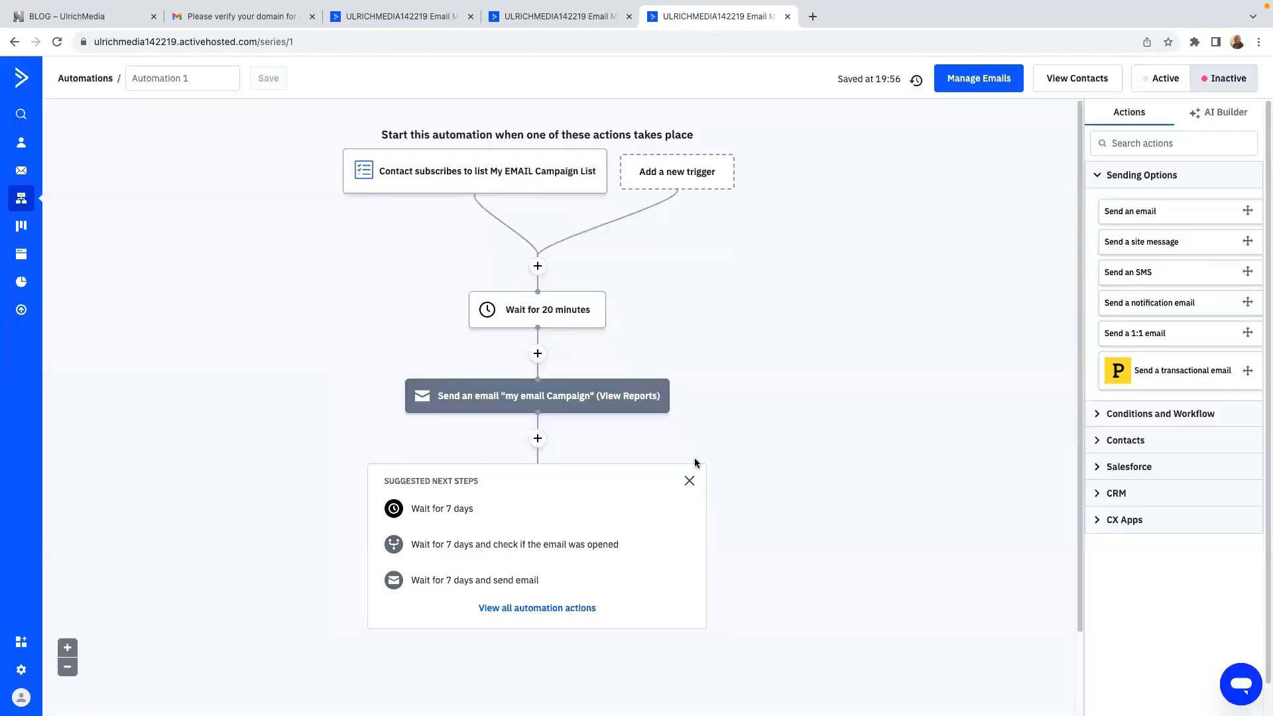
Add an If/Else action after the email, with the condition Has clicked on a link for any email and any link
{"action": "mouse_move", "coordinate": [660, 401]}
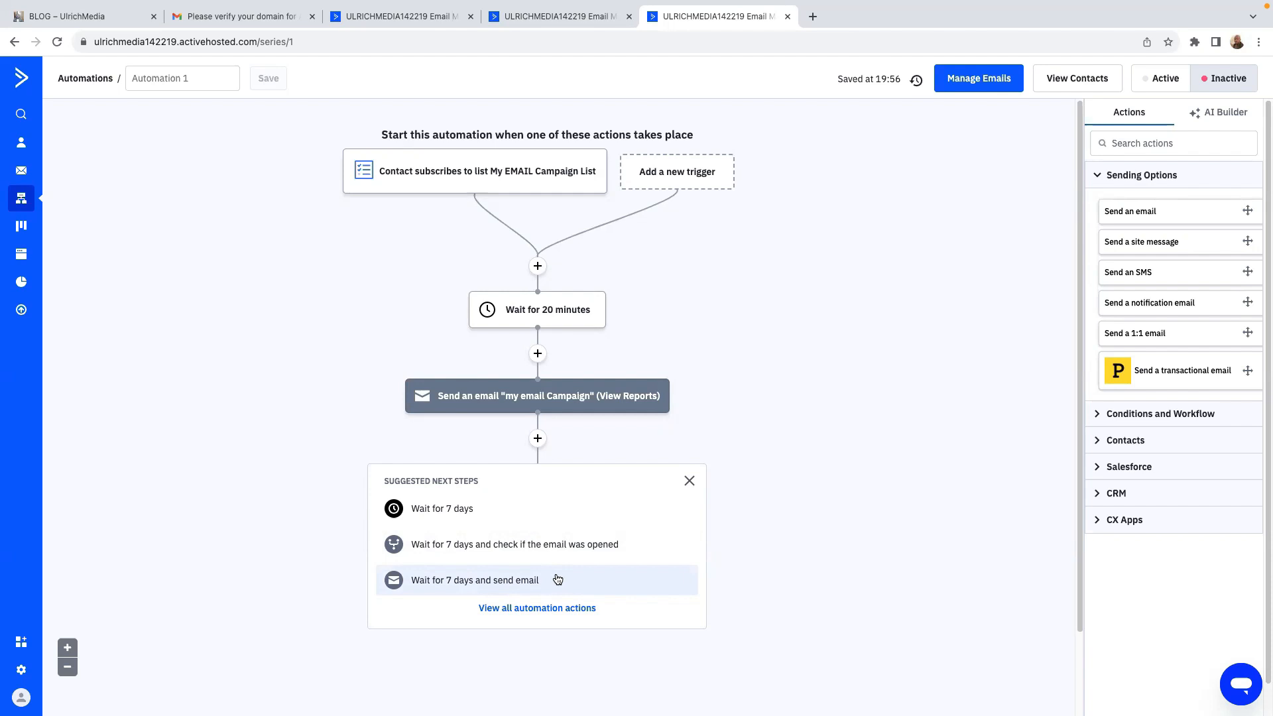
{"action": "left_click", "coordinate": [687, 484]}
{"action": "left_click", "coordinate": [537, 440]}
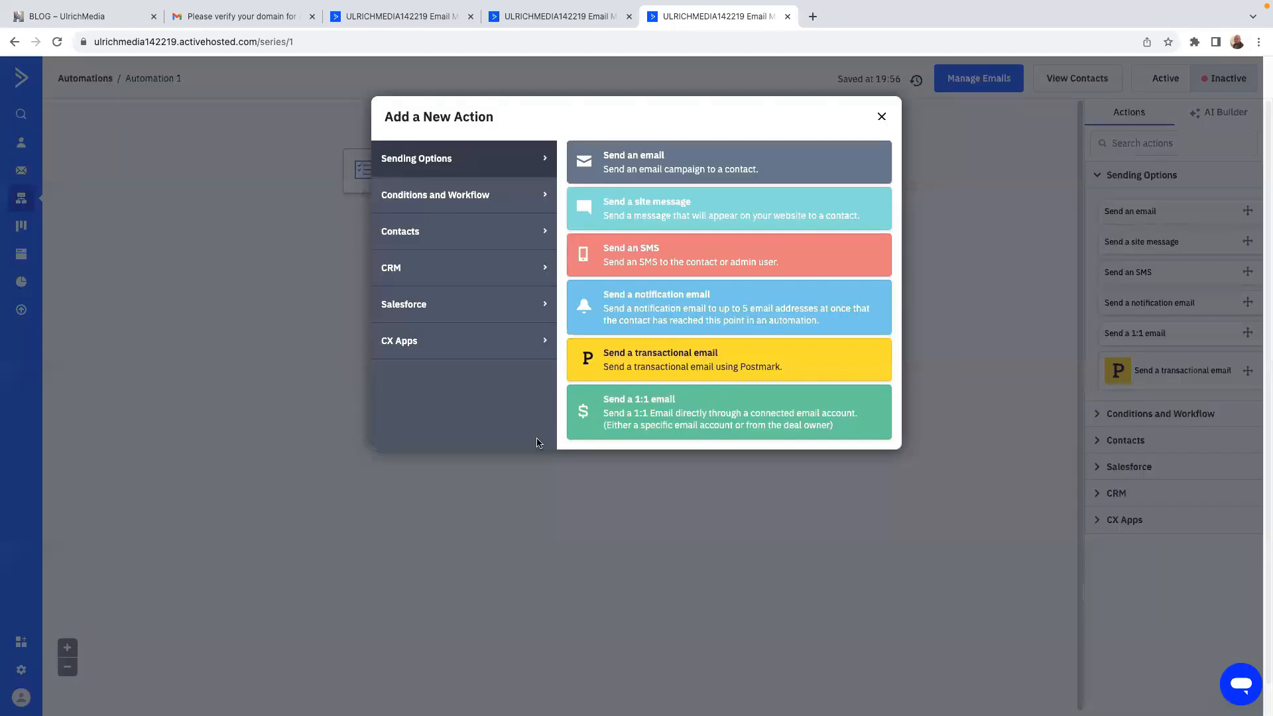
{"action": "left_click", "coordinate": [412, 204]}
{"action": "left_click", "coordinate": [636, 211]}
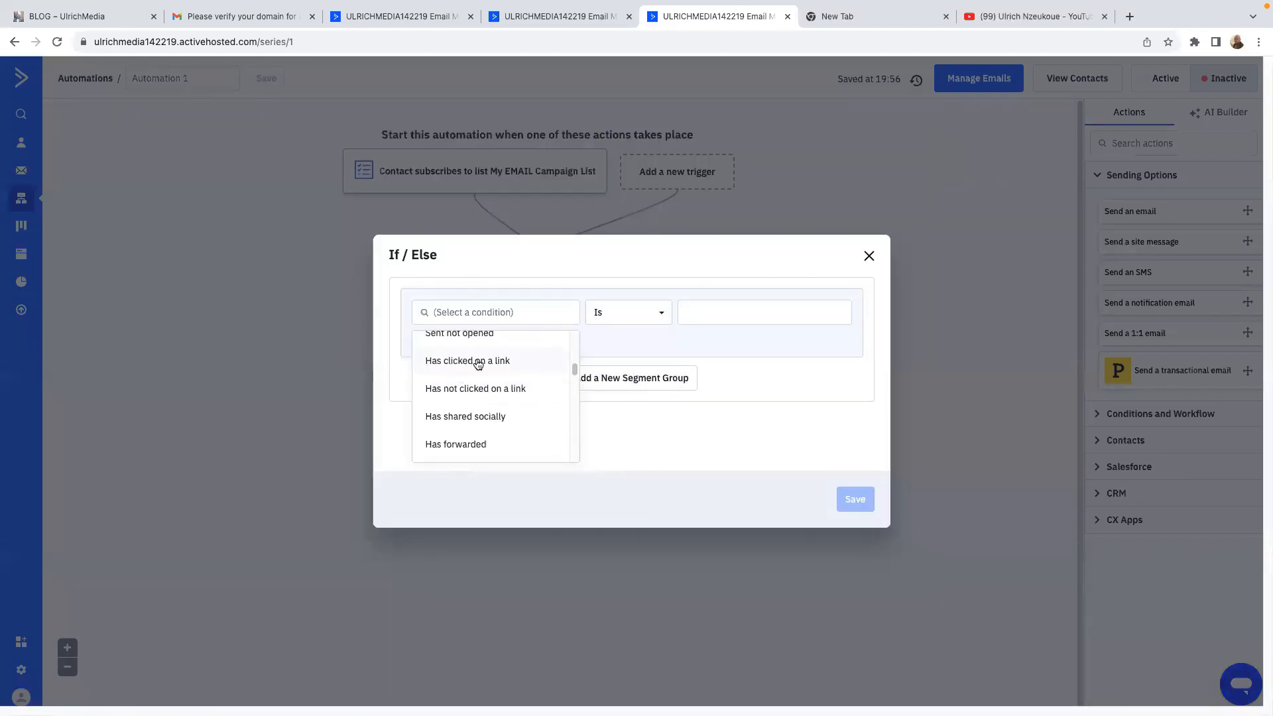
{"action": "left_click", "coordinate": [478, 366]}
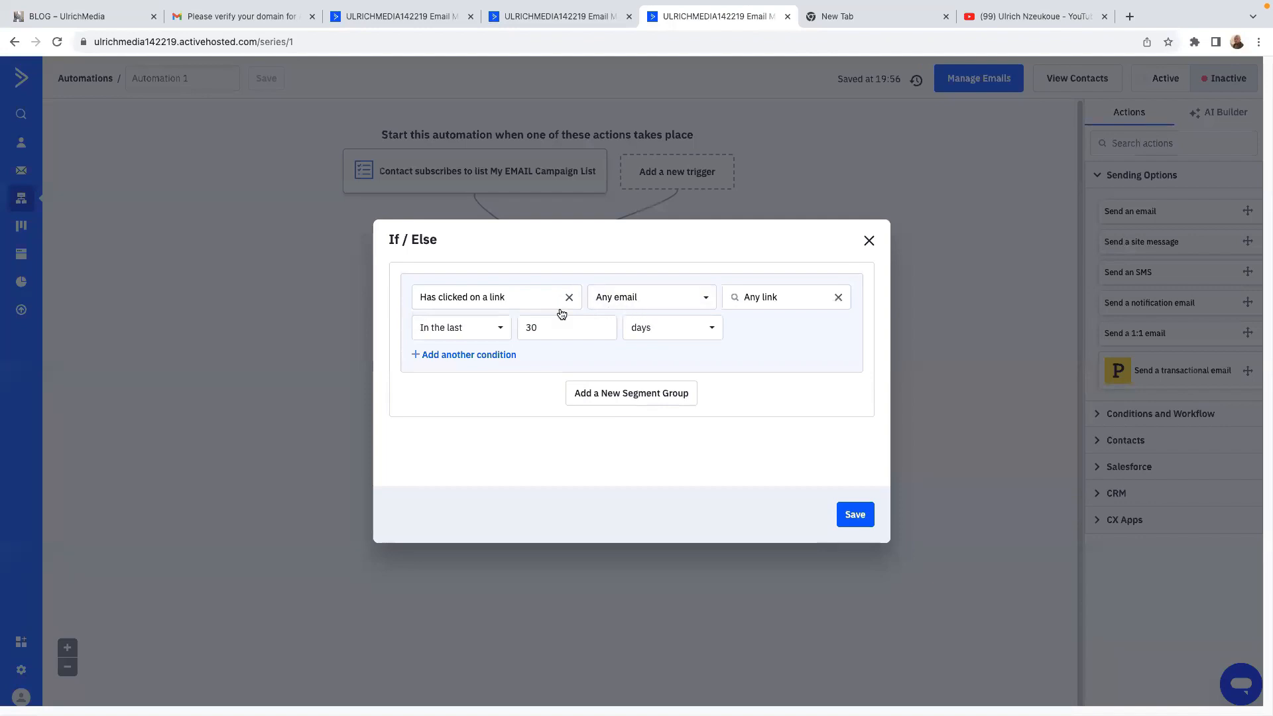
{"action": "left_click", "coordinate": [676, 302]}
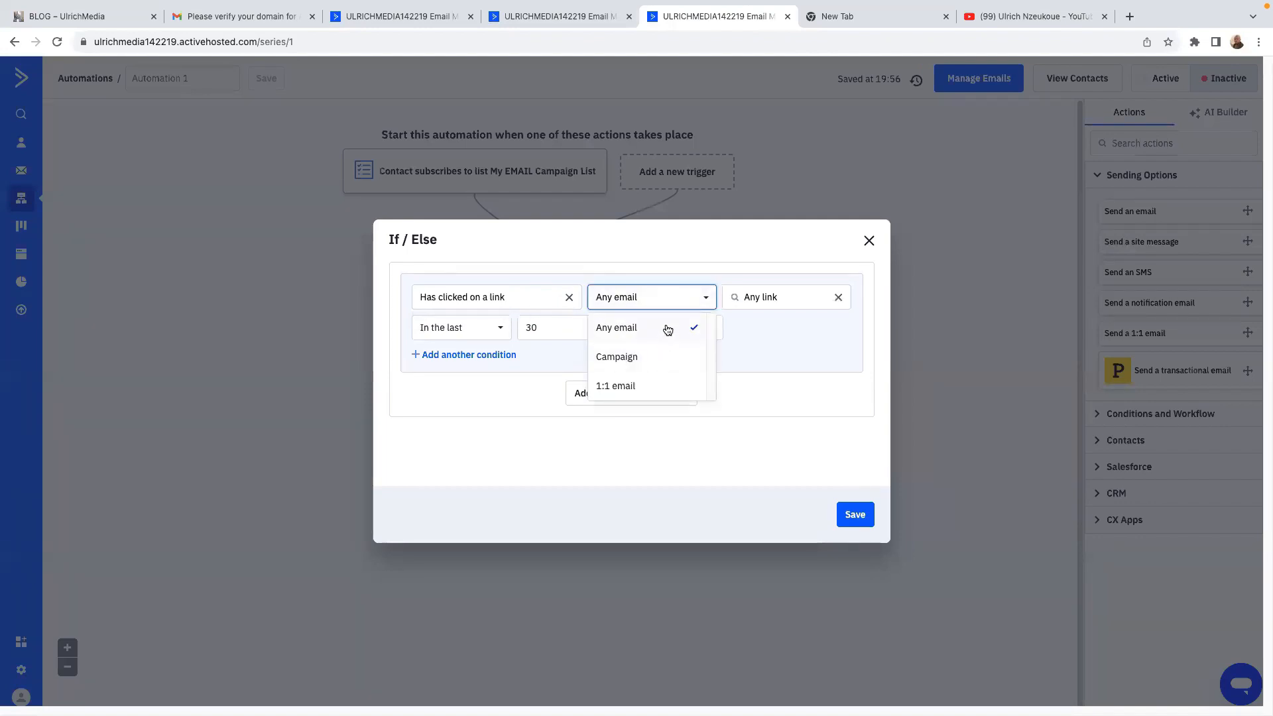
{"action": "left_click", "coordinate": [800, 301]}
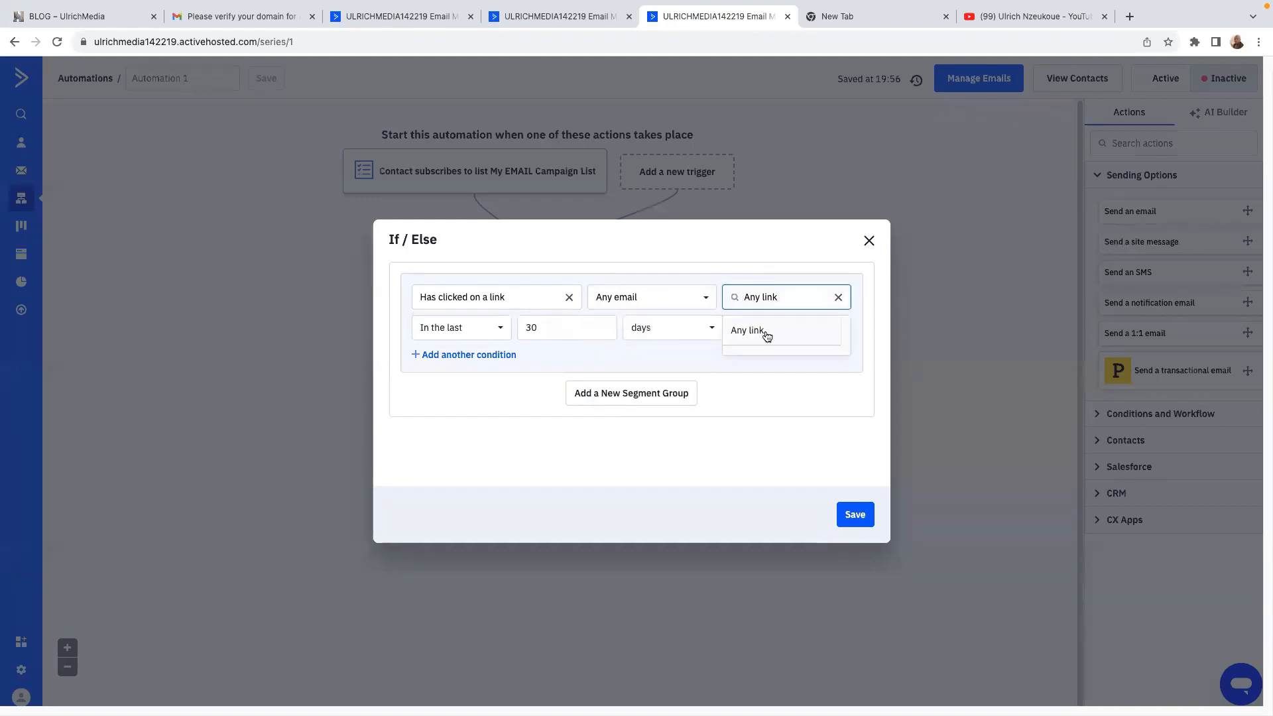
{"action": "left_click", "coordinate": [765, 336]}
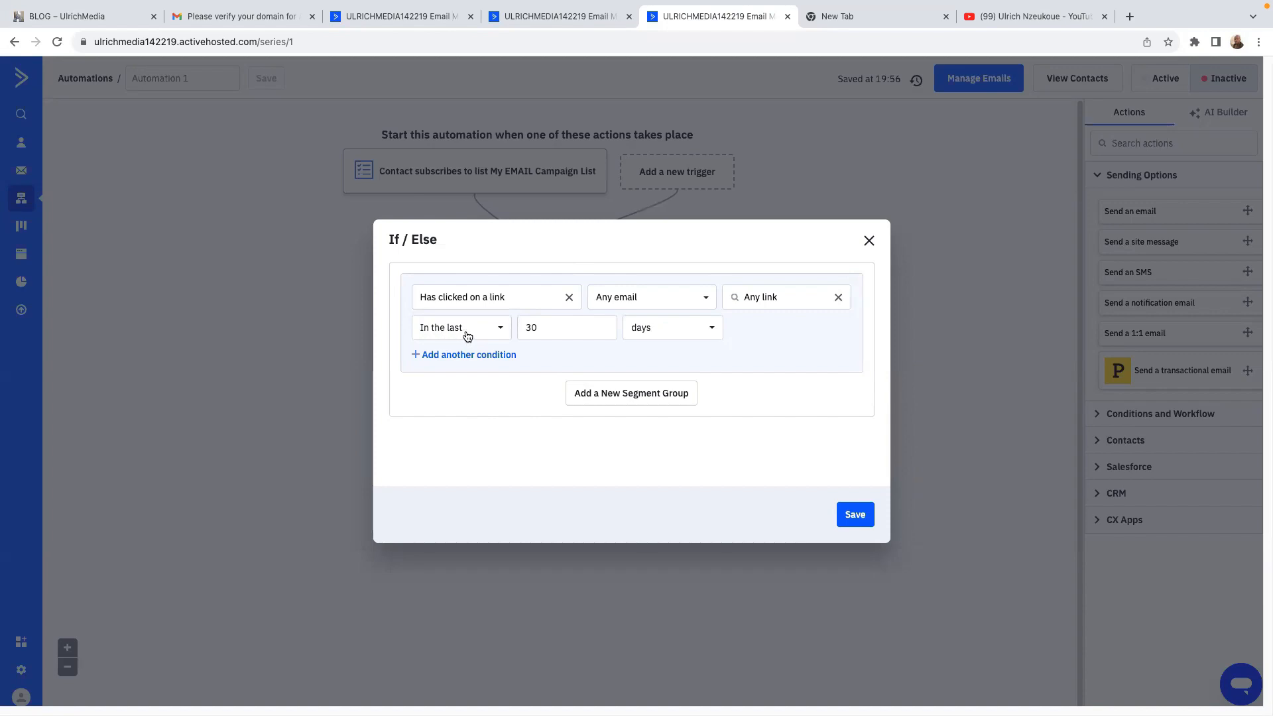
Set the condition's period to the last 2 days and save the If/Else action
{"action": "left_click", "coordinate": [603, 331]}
{"action": "left_click_drag", "start_coordinate": [541, 327], "coordinate": [507, 327]}
{"action": "key", "text": "BackSpace"}
{"action": "type", "text": "1"}
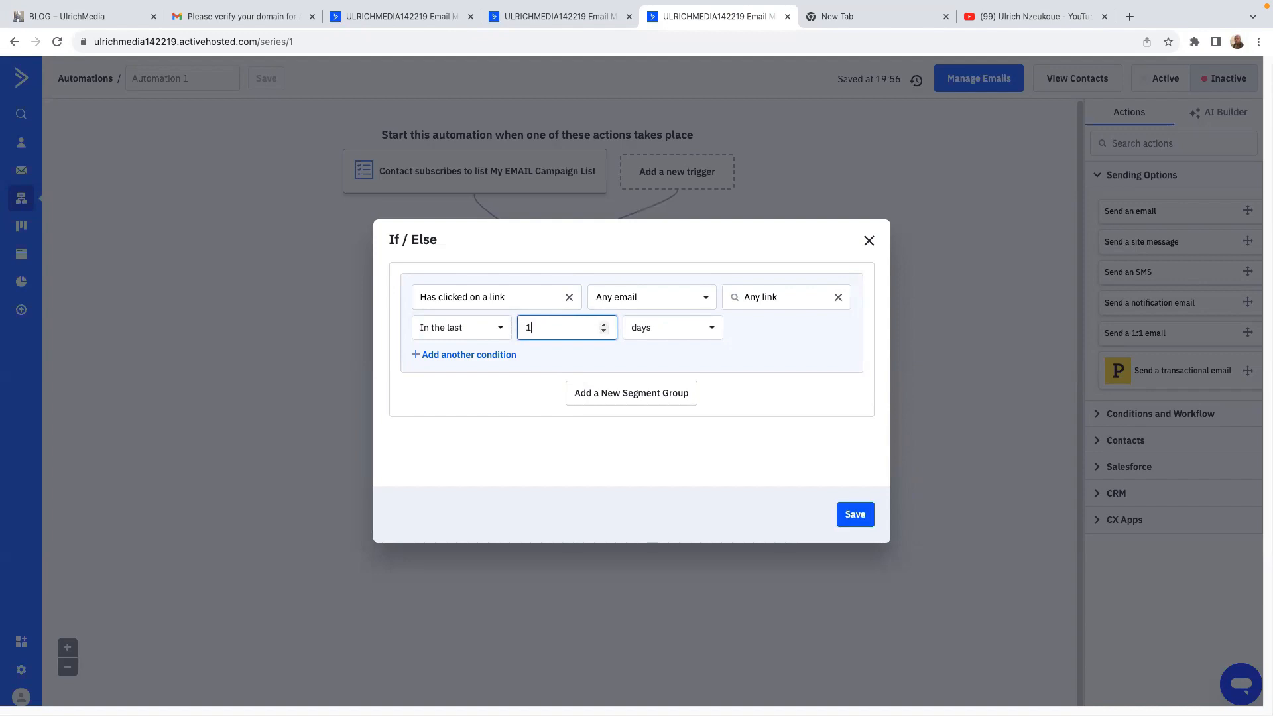
{"action": "key", "text": "BackSpace"}
{"action": "type", "text": "2"}
{"action": "left_click", "coordinate": [708, 329]}
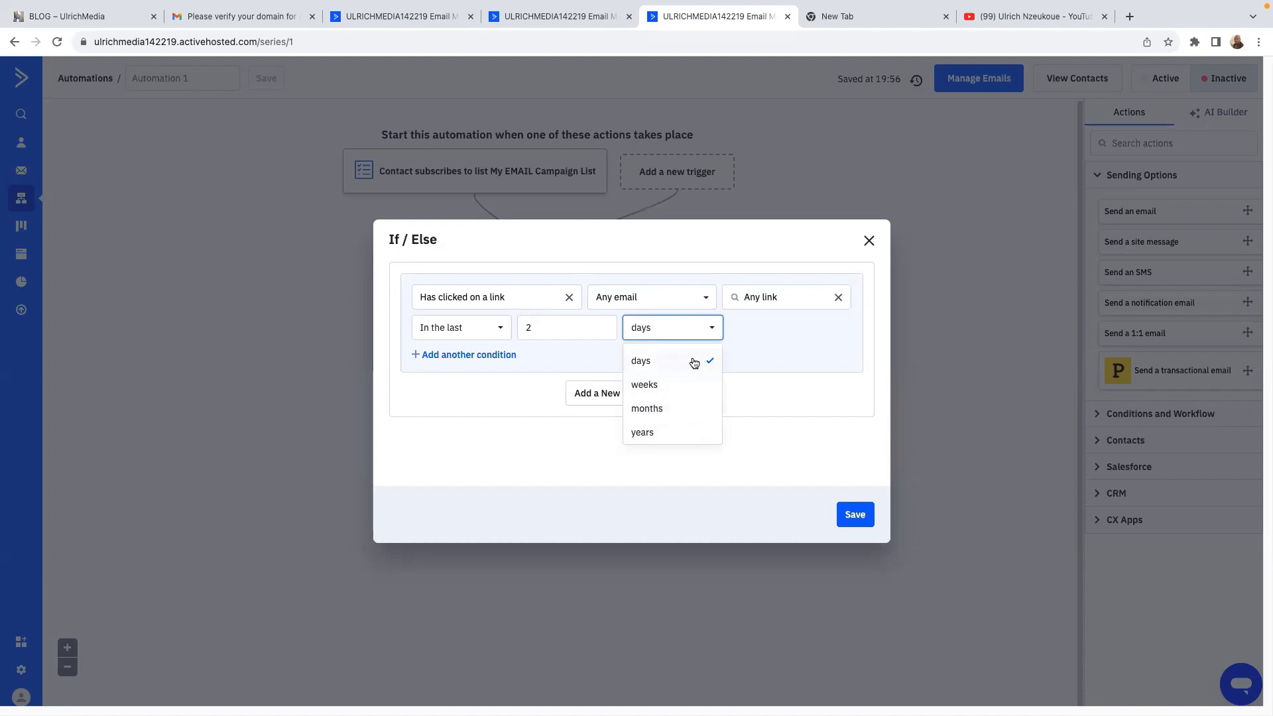
{"action": "left_click", "coordinate": [788, 346]}
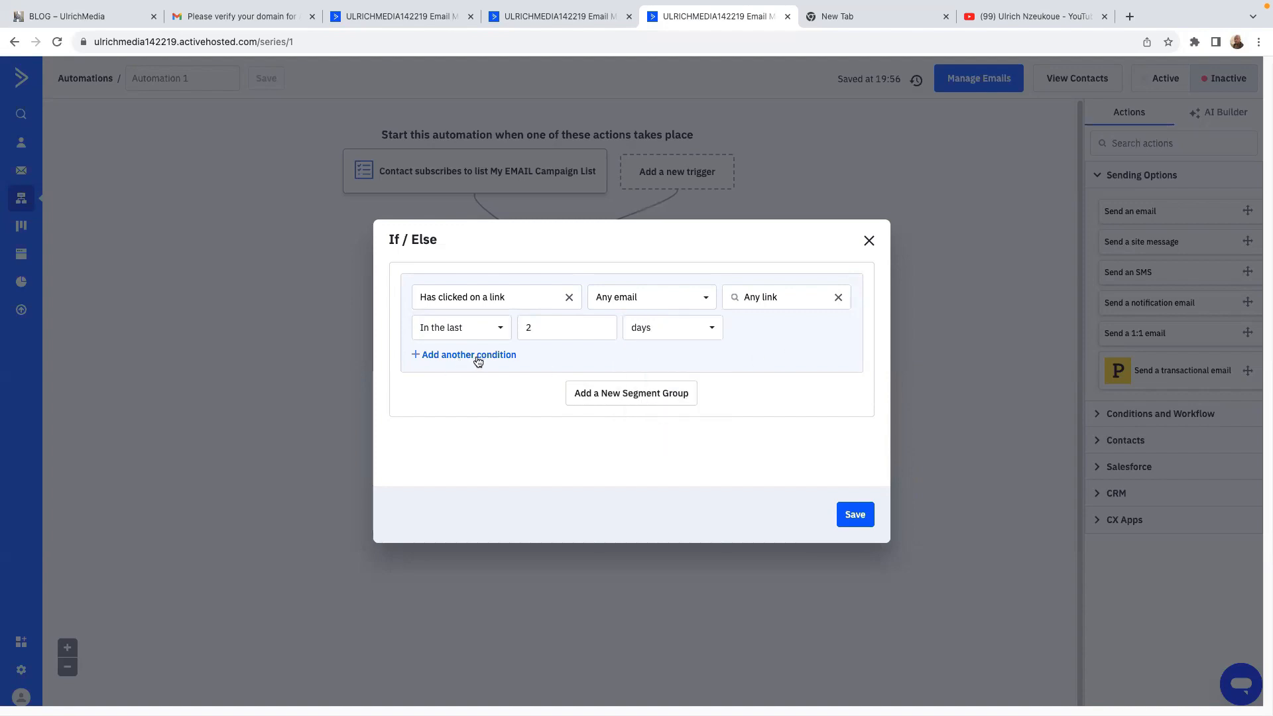
{"action": "left_click", "coordinate": [855, 516]}
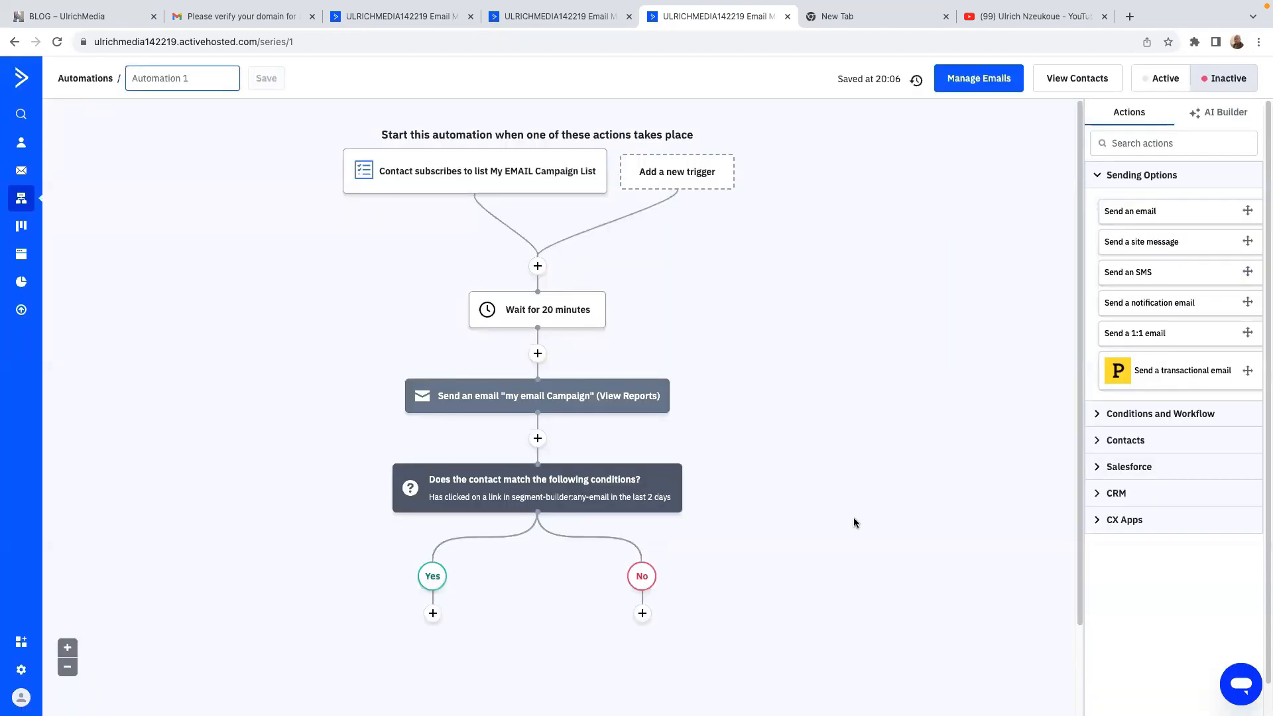
Add a Send an email action to the Yes branch with a new email named "my second email"
{"action": "mouse_move", "coordinate": [489, 494]}
{"action": "left_click", "coordinate": [433, 614]}
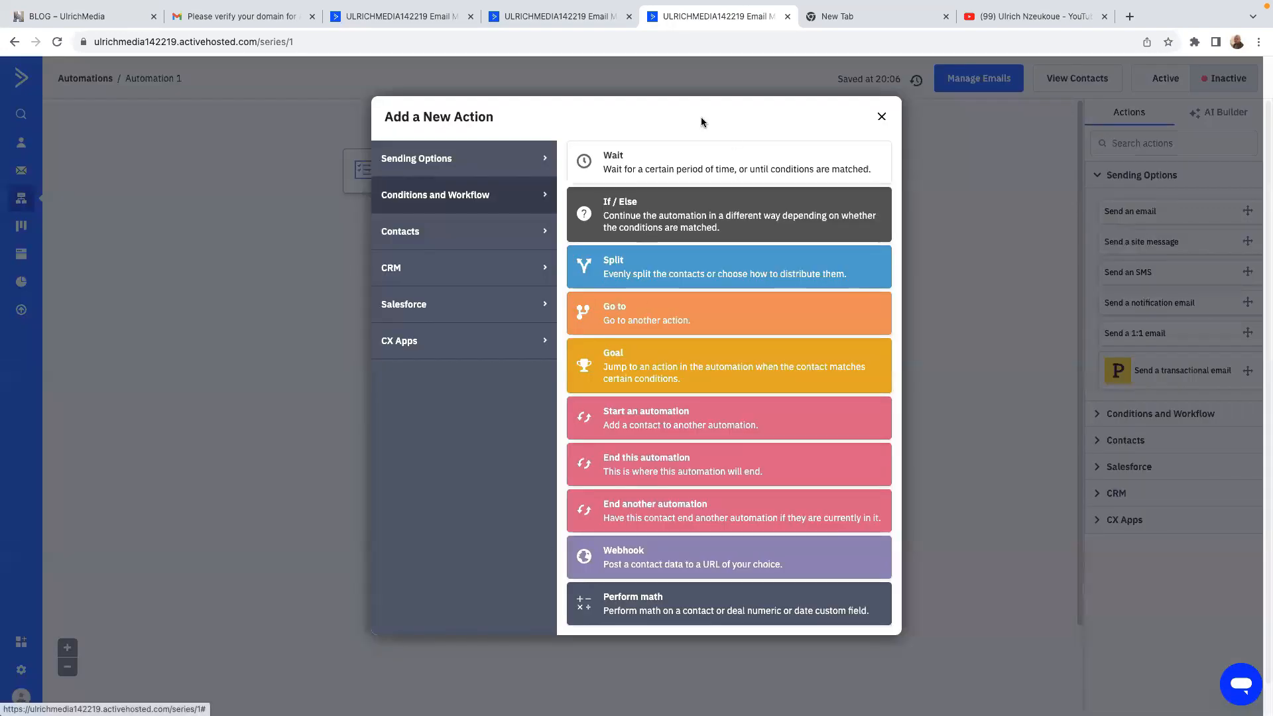
{"action": "left_click", "coordinate": [437, 160]}
{"action": "left_click", "coordinate": [667, 159]}
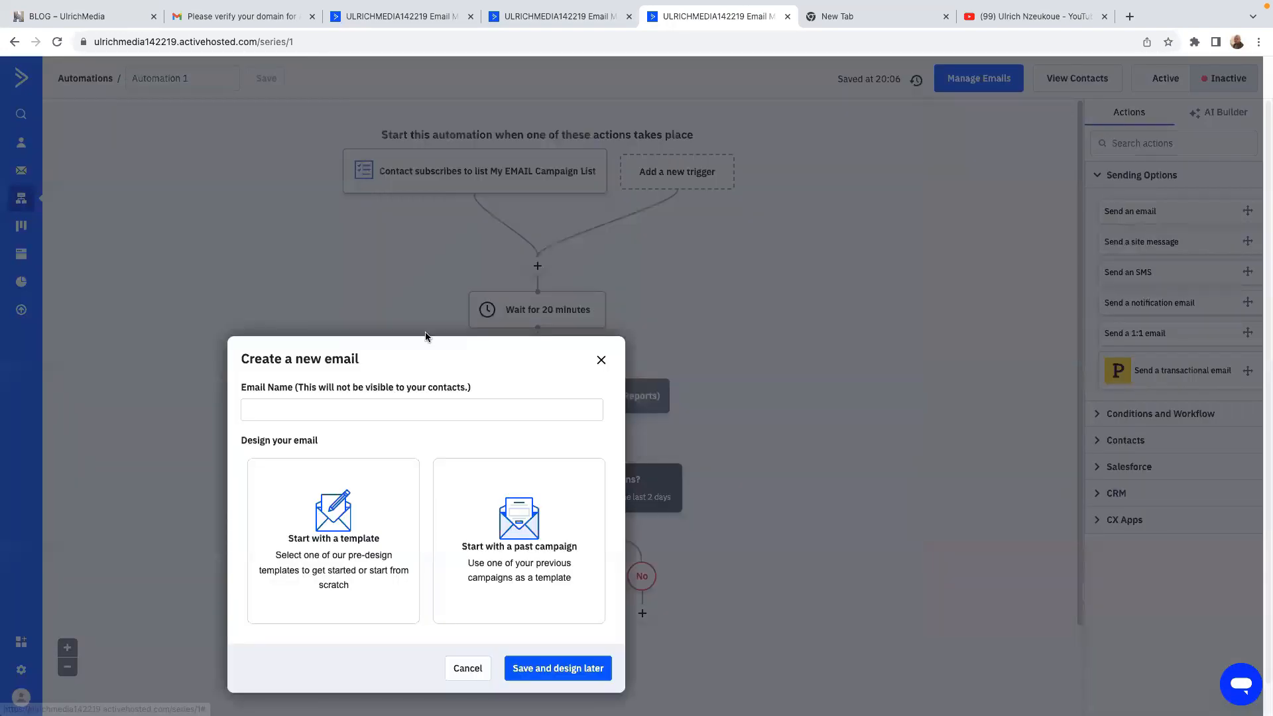
{"action": "left_click", "coordinate": [300, 539]}
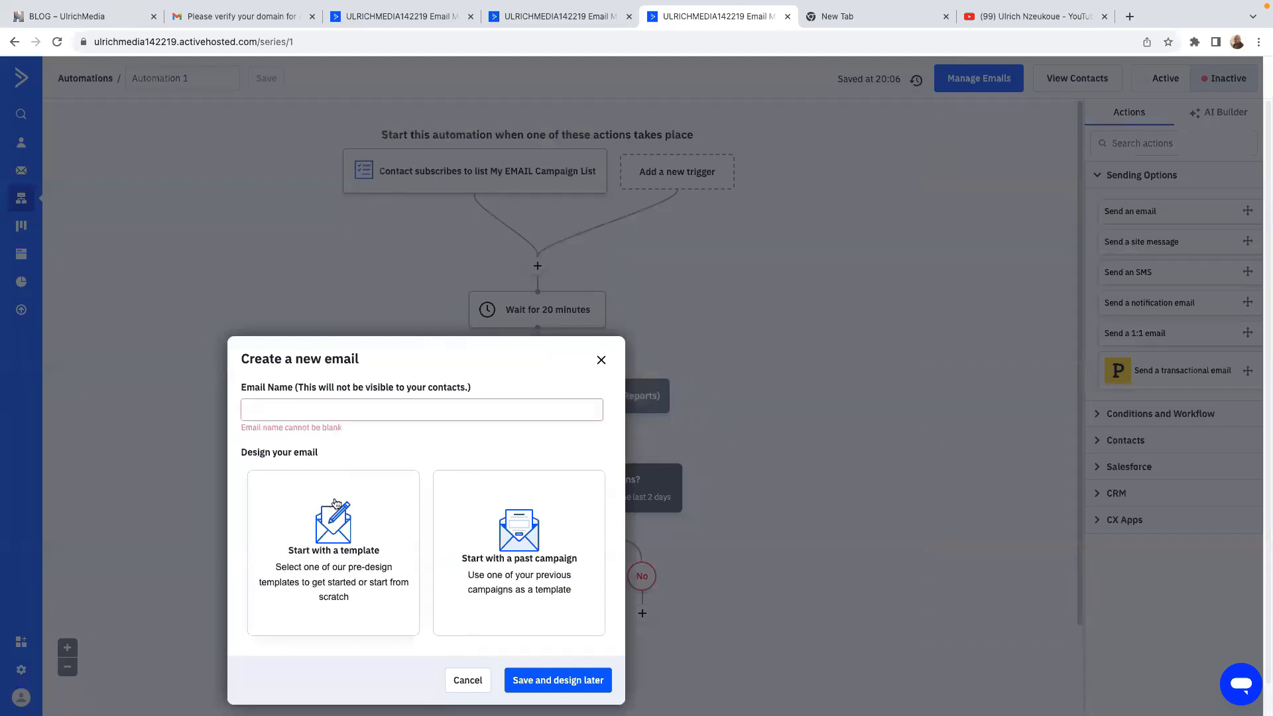
{"action": "left_click", "coordinate": [295, 406]}
{"action": "type", "text": "my second email"}
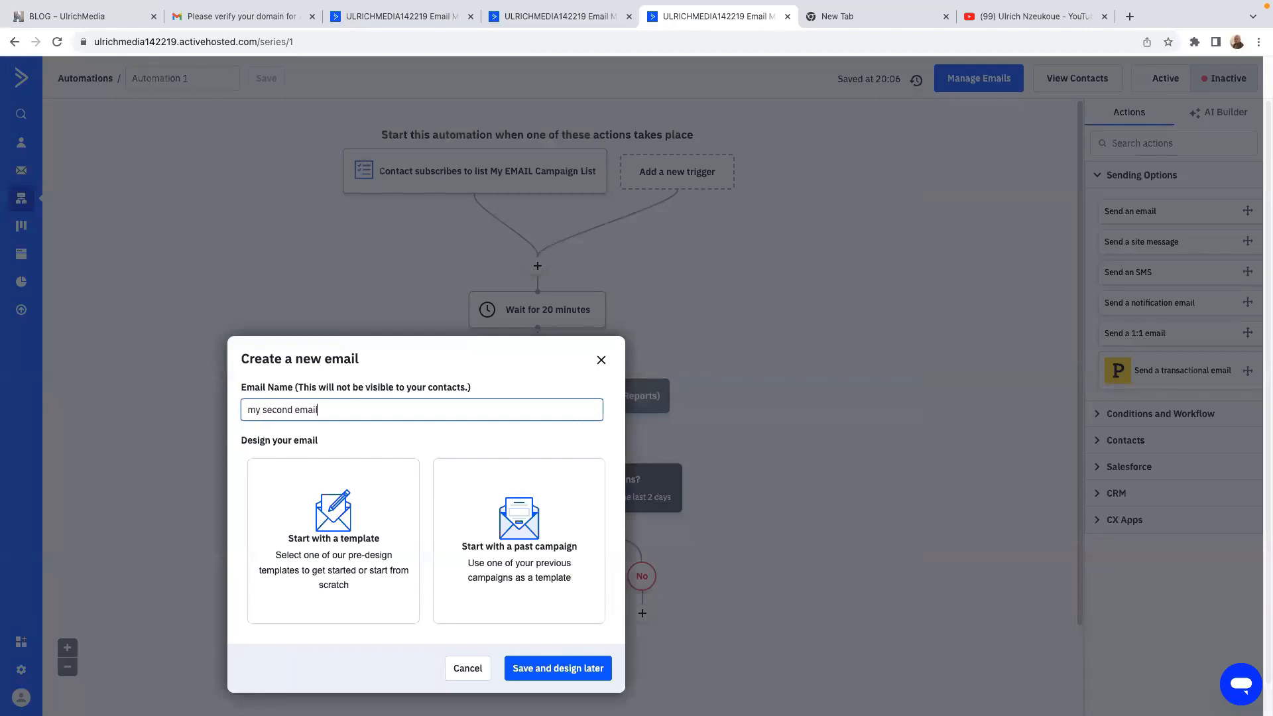
{"action": "key", "text": "Return"}
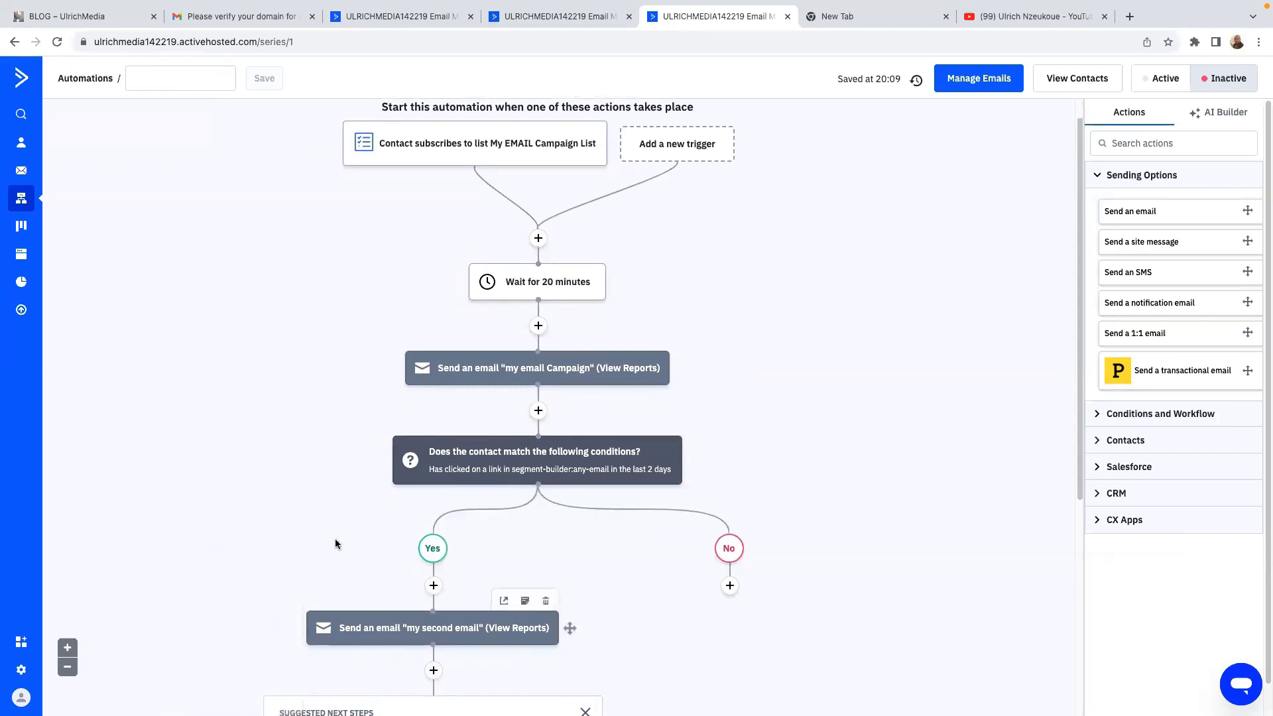
Add a Send an email action to the No branch with a new email named "a remind email"
{"action": "mouse_move", "coordinate": [545, 472]}
{"action": "left_click", "coordinate": [730, 587]}
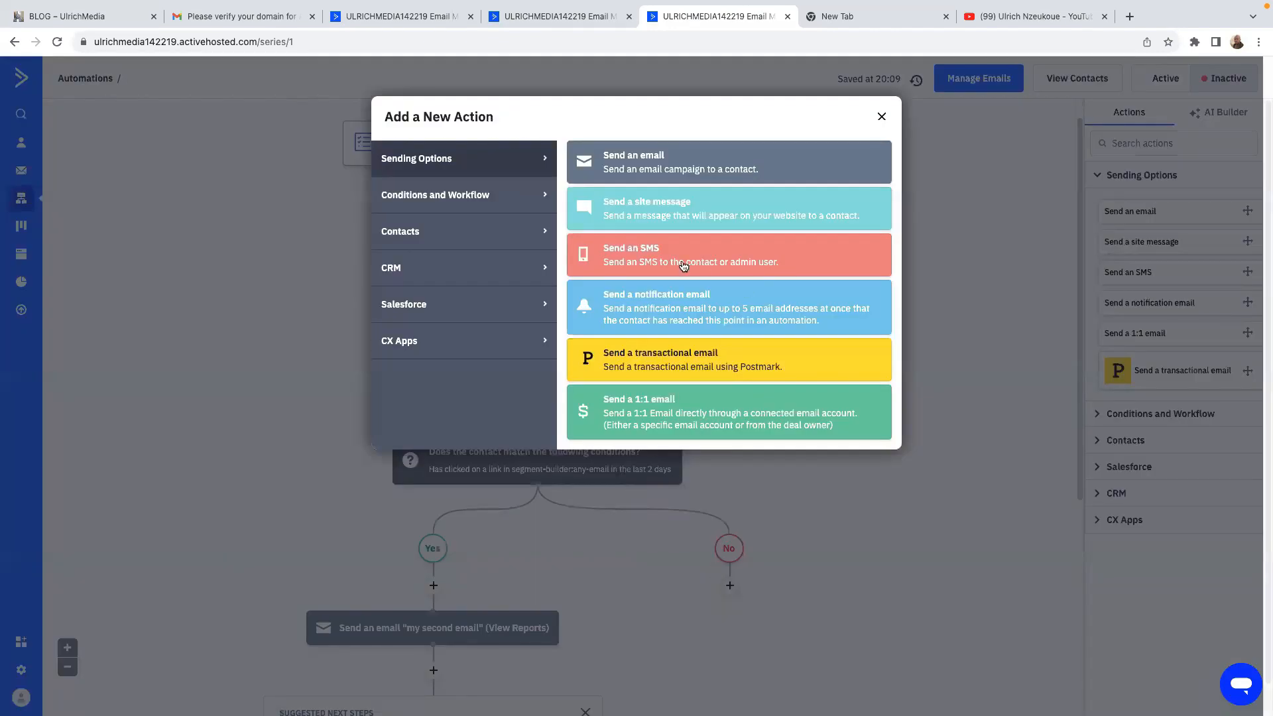
{"action": "left_click", "coordinate": [676, 163]}
{"action": "left_click", "coordinate": [659, 563]}
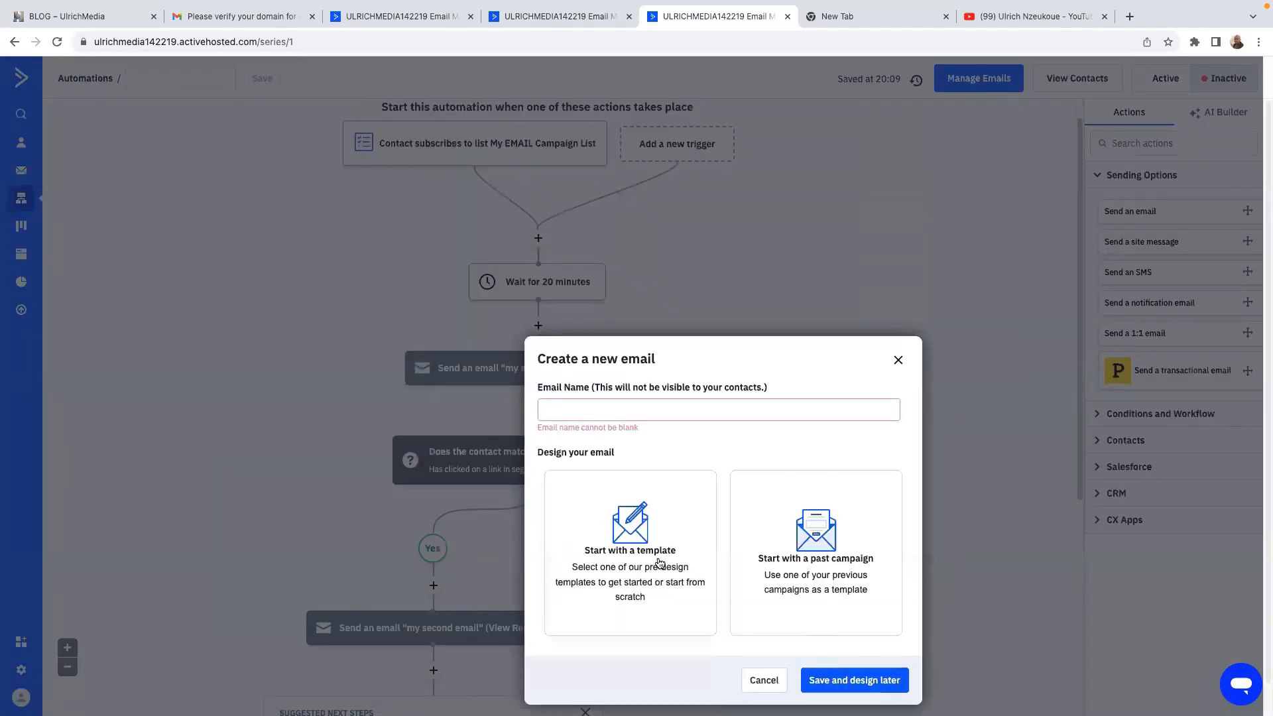
{"action": "left_click", "coordinate": [624, 414]}
{"action": "type", "text": "a r"}
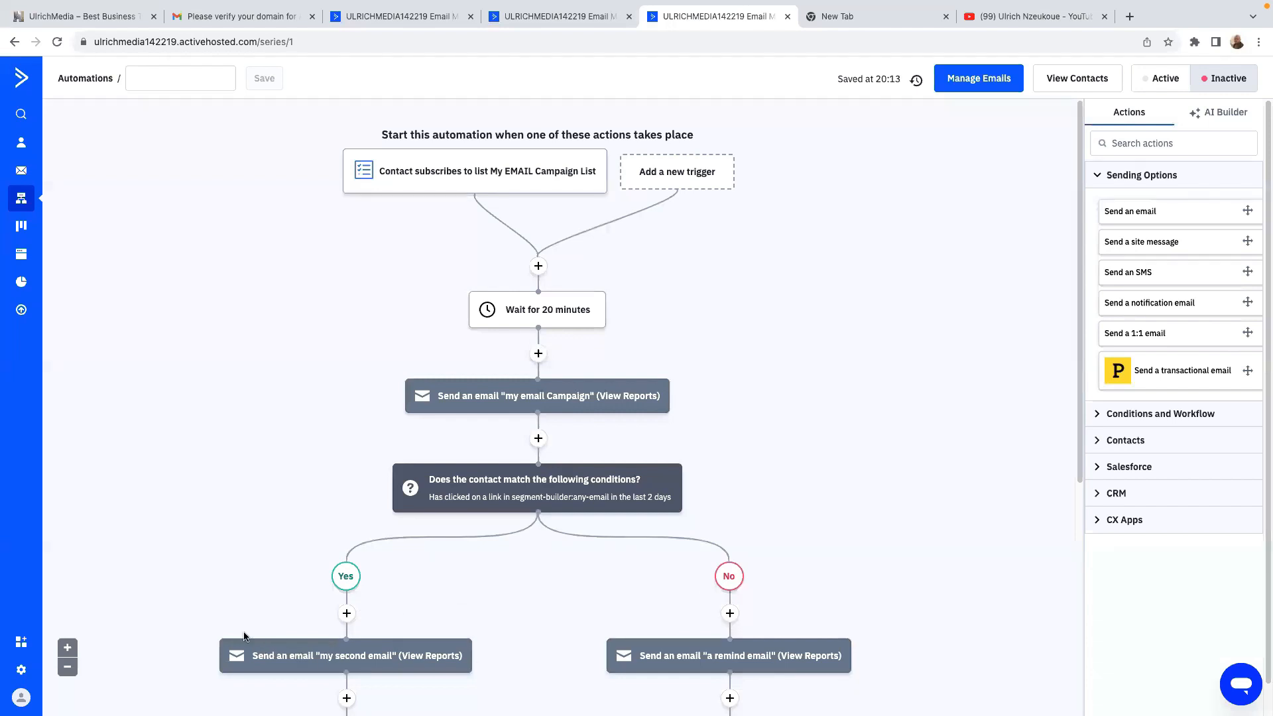
Add a Go to action after "a remind email" in the No branch and connect it to the point just above the If/Else condition
{"action": "mouse_move", "coordinate": [741, 649]}
{"action": "scroll", "coordinate": [674, 620], "scroll_direction": "down", "scroll_amount": 5}
{"action": "left_click", "coordinate": [543, 369]}
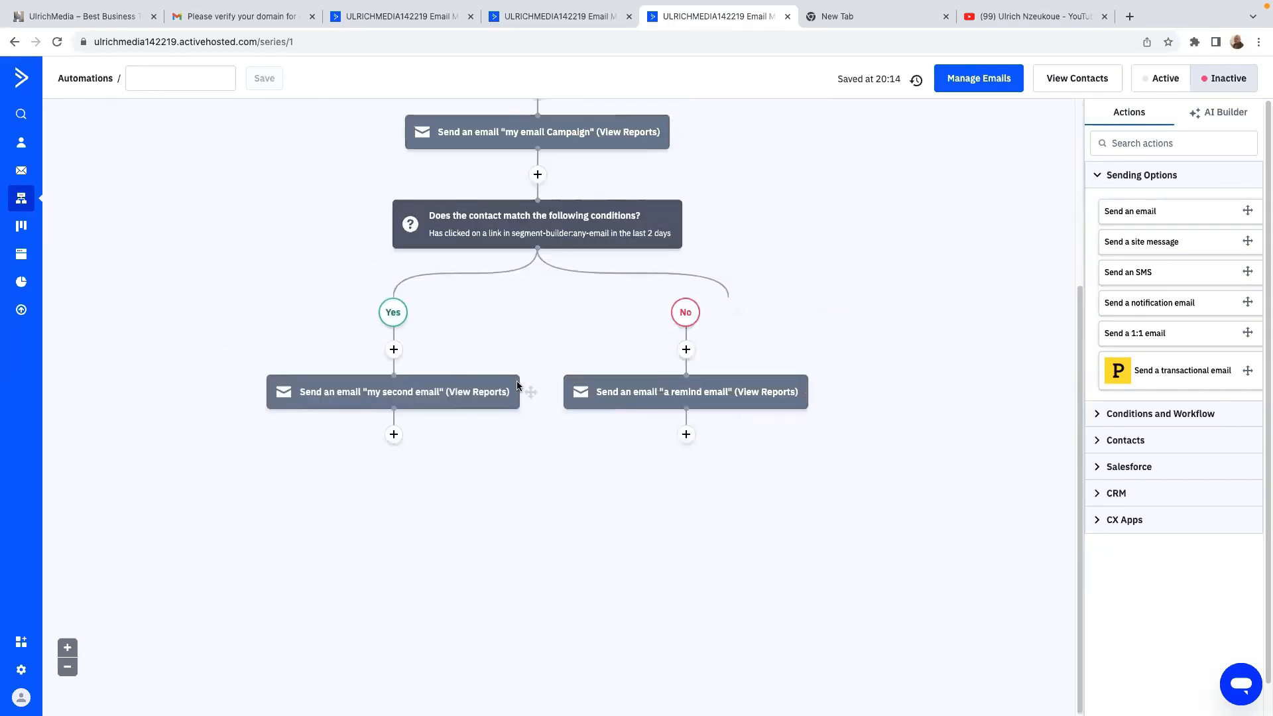
{"action": "left_click", "coordinate": [686, 436]}
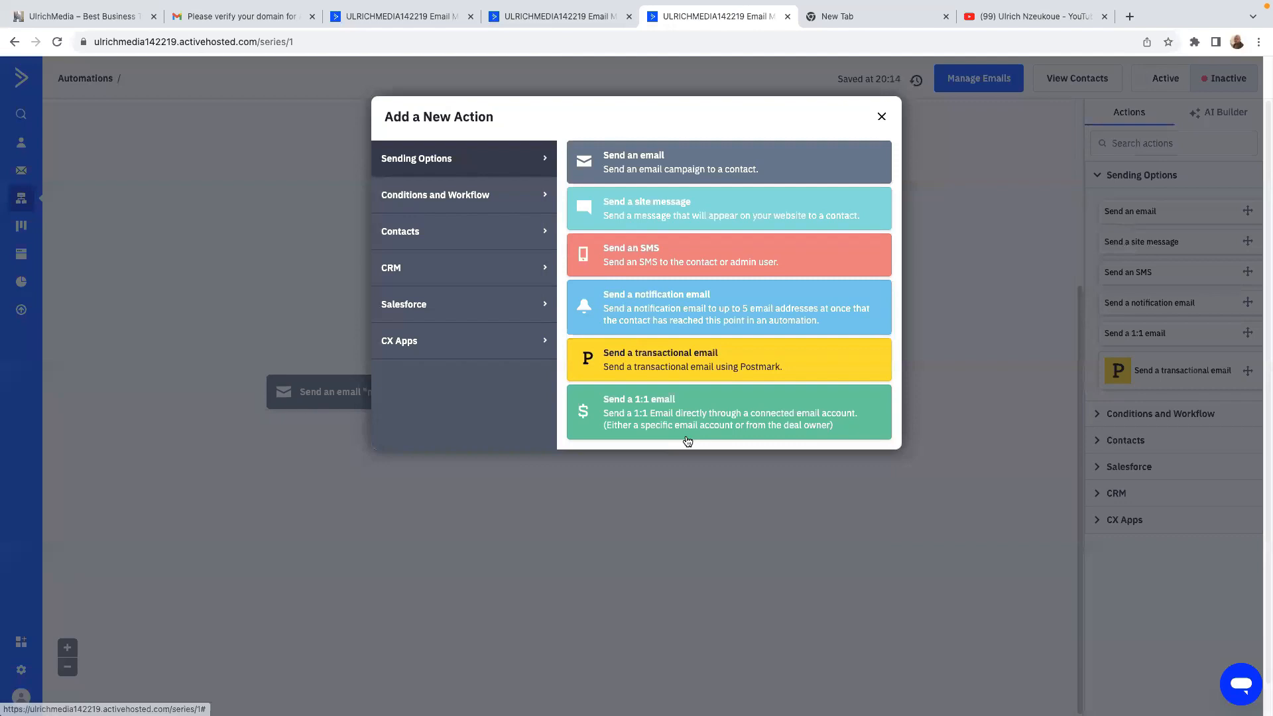
{"action": "left_click", "coordinate": [451, 196]}
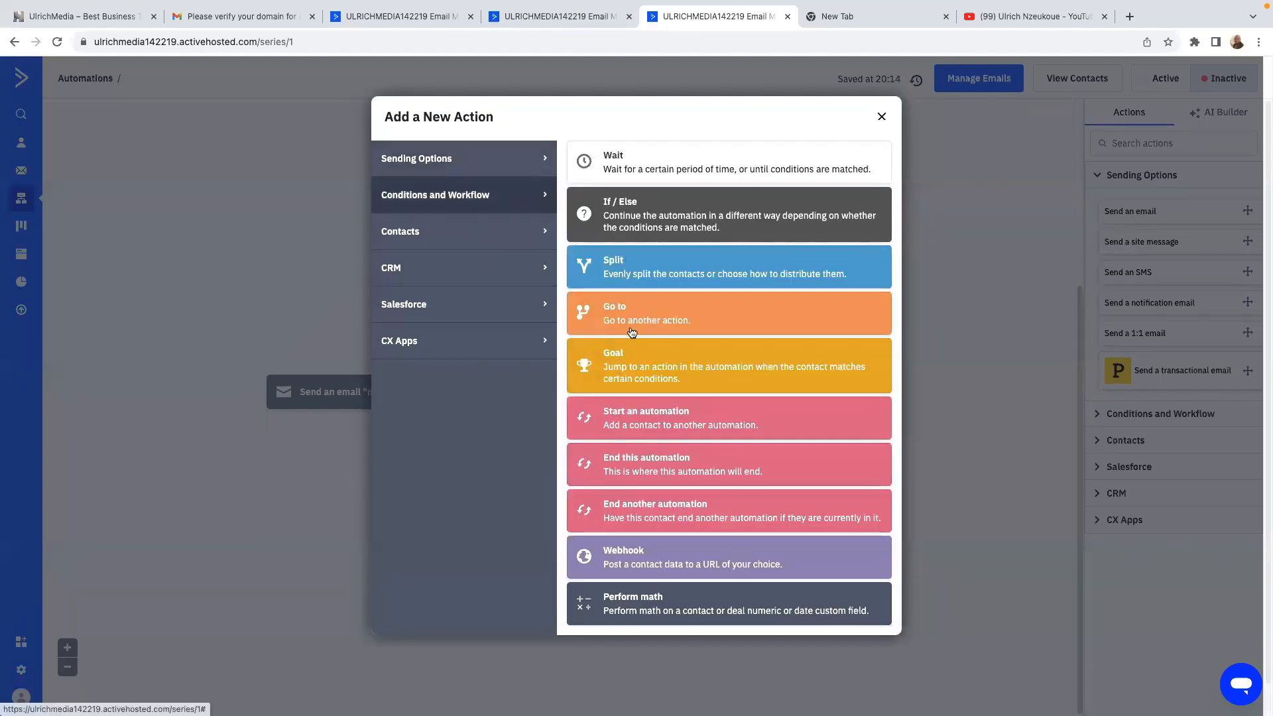
{"action": "left_click", "coordinate": [655, 325]}
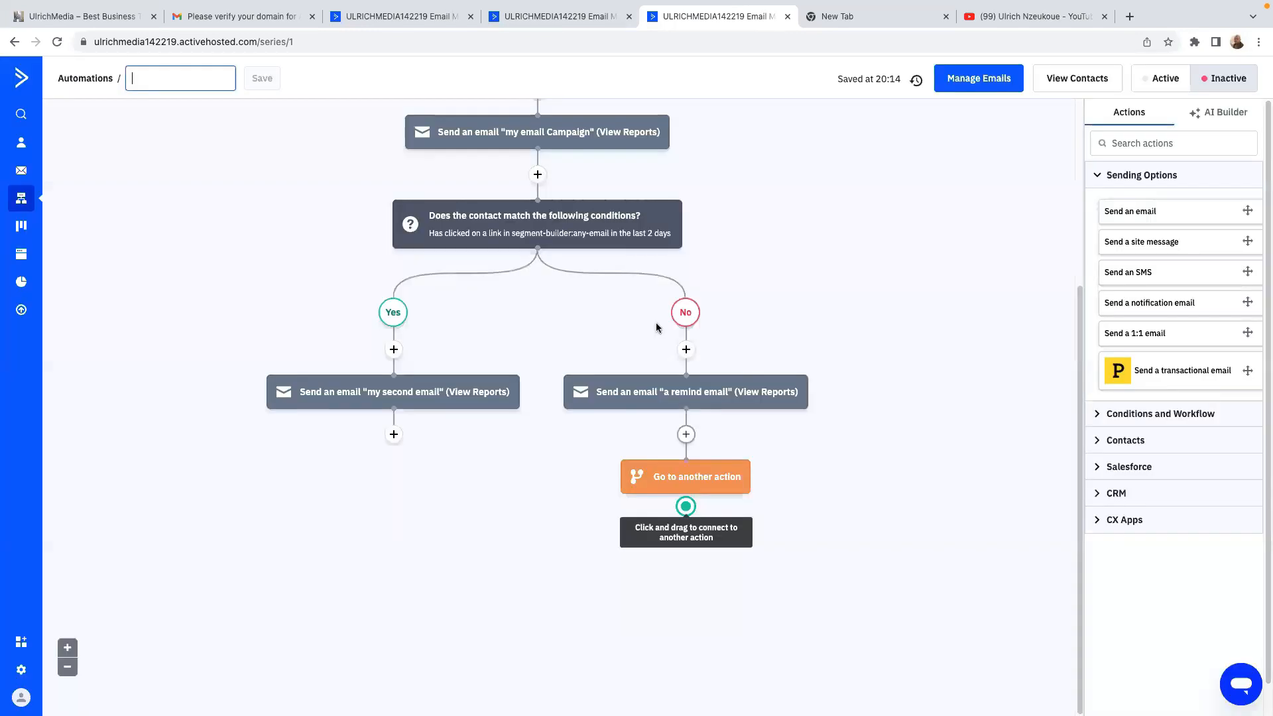
{"action": "left_click_drag", "start_coordinate": [729, 506], "coordinate": [524, 214]}
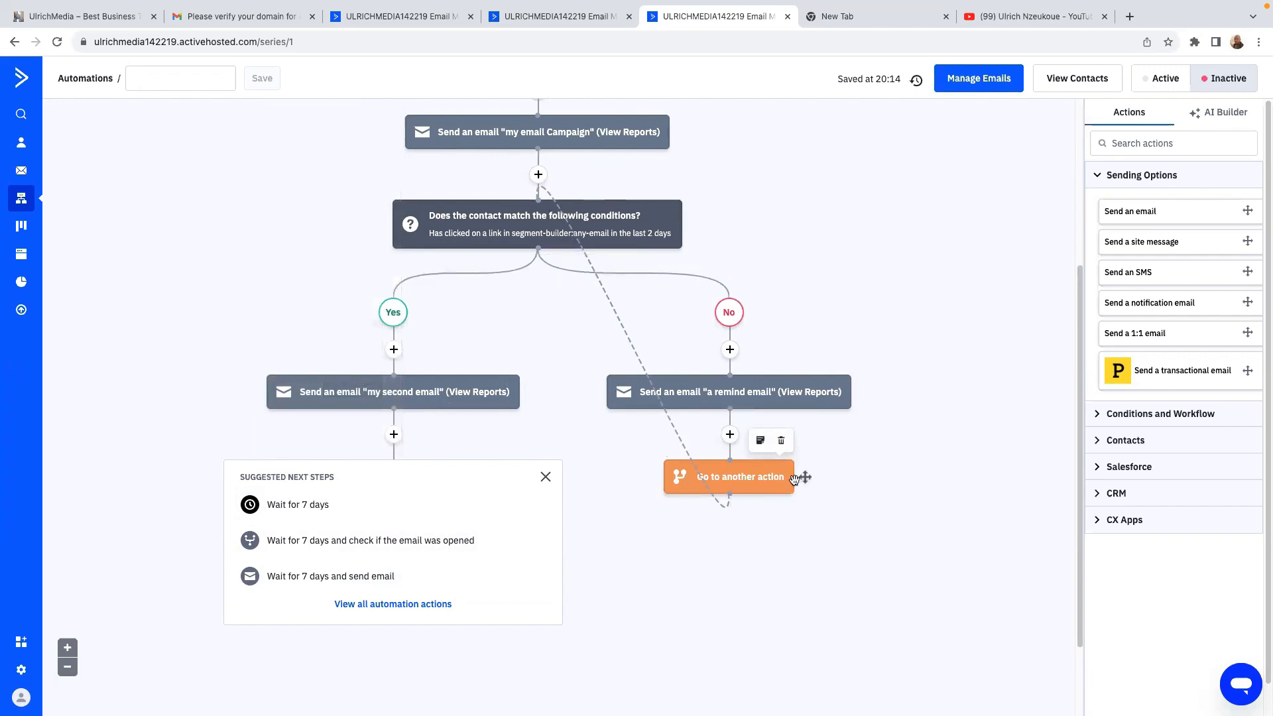
Delete the Go to action from the No branch
{"action": "left_click", "coordinate": [782, 442]}
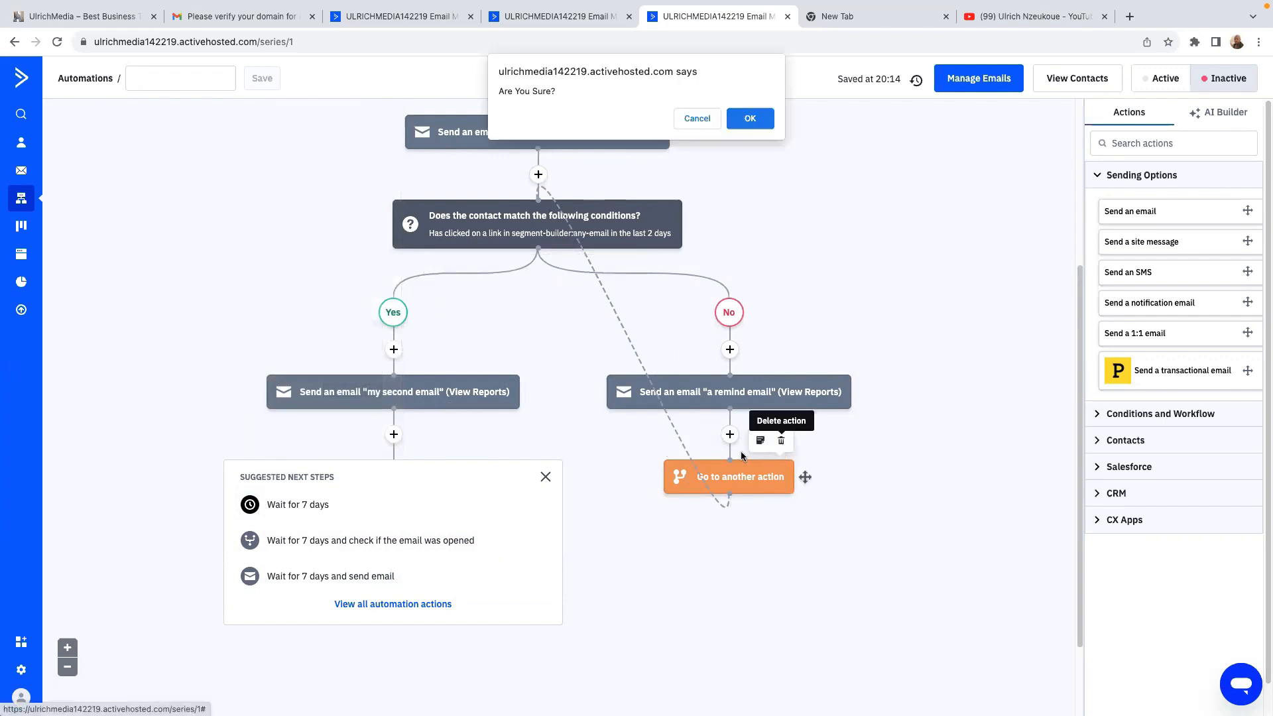
{"action": "left_click", "coordinate": [750, 120]}
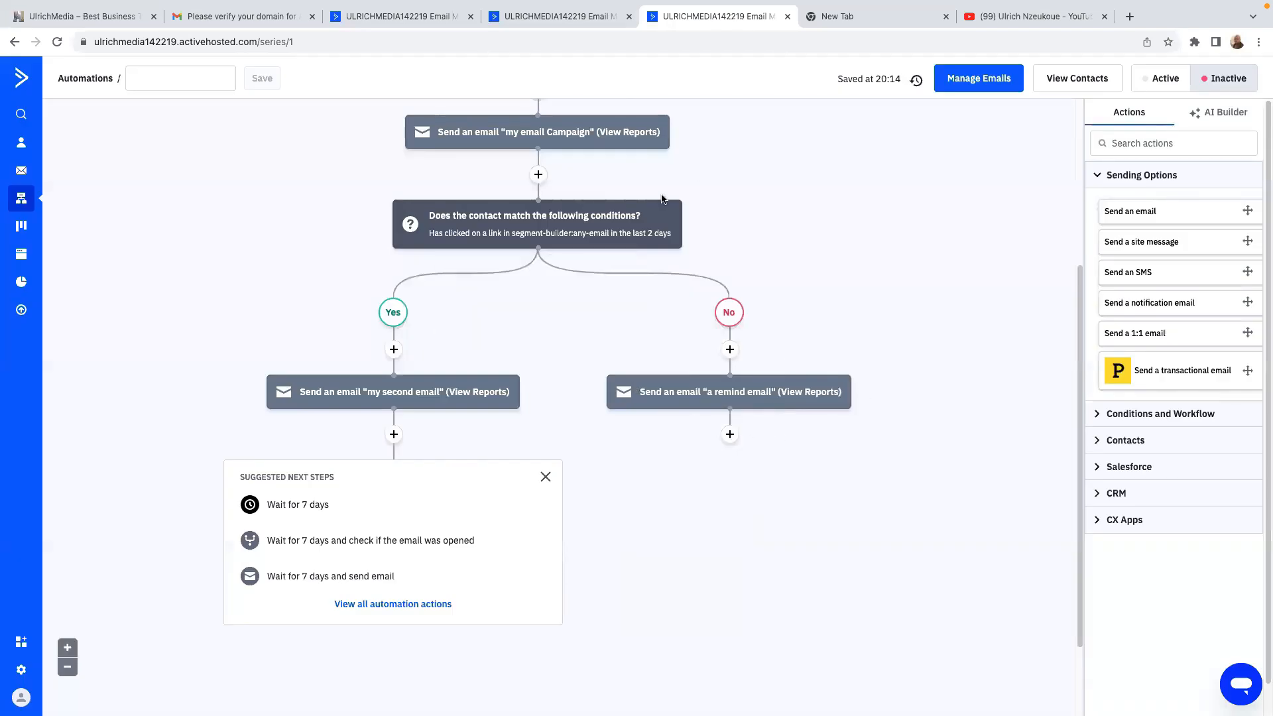
Add an End this automation action after "a remind email" and dismiss the suggested next steps under the second email
{"action": "left_click", "coordinate": [729, 435]}
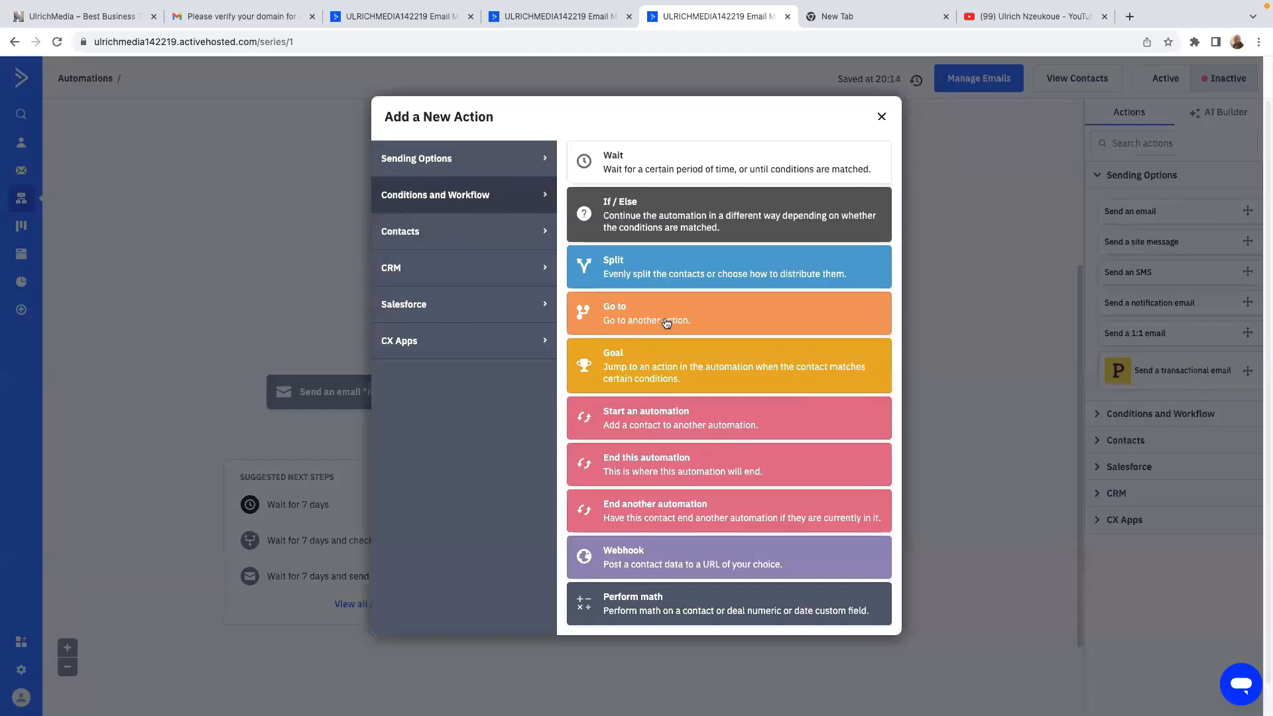
{"action": "left_click", "coordinate": [640, 468]}
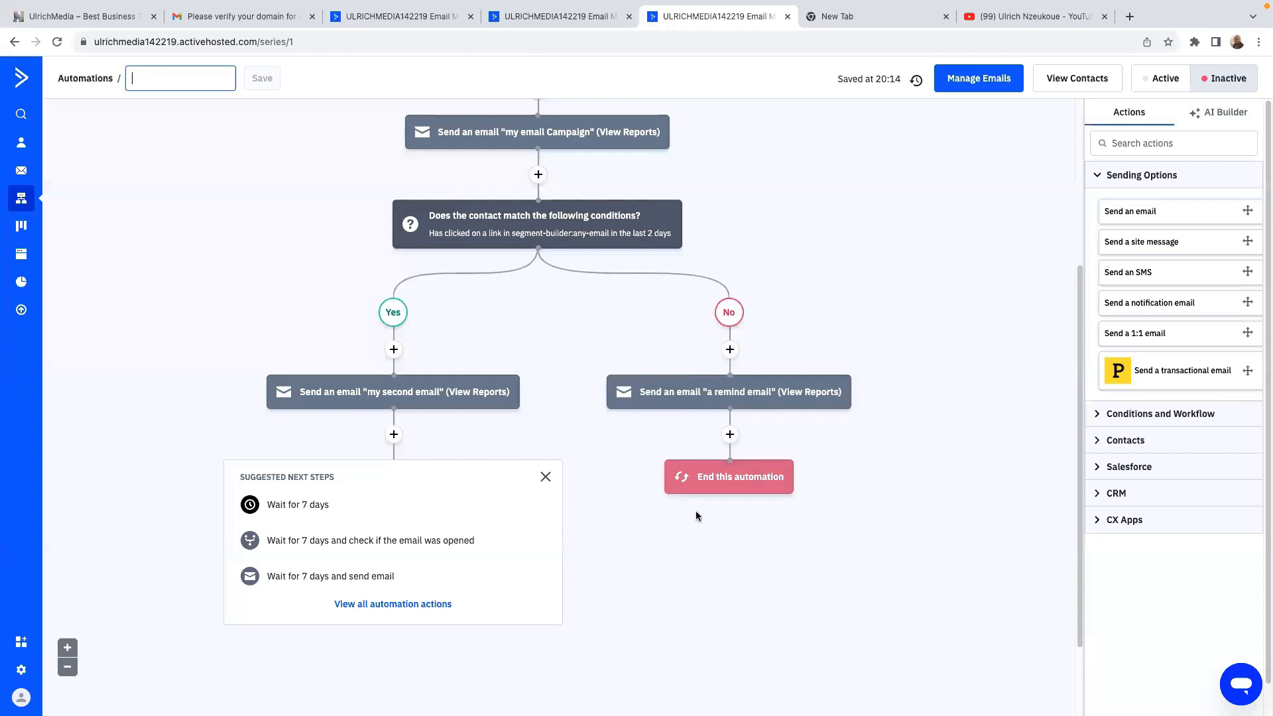
{"action": "left_click", "coordinate": [546, 476]}
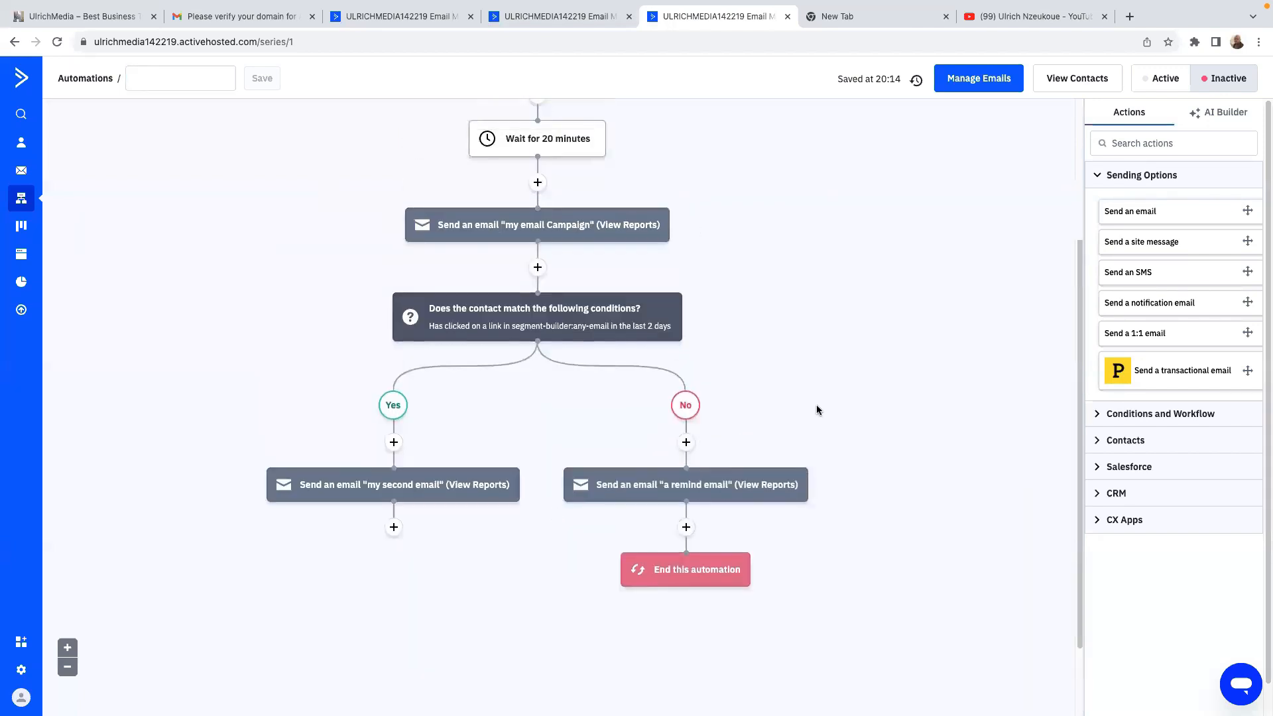
{"action": "scroll", "coordinate": [817, 405], "scroll_direction": "up", "scroll_amount": 2}
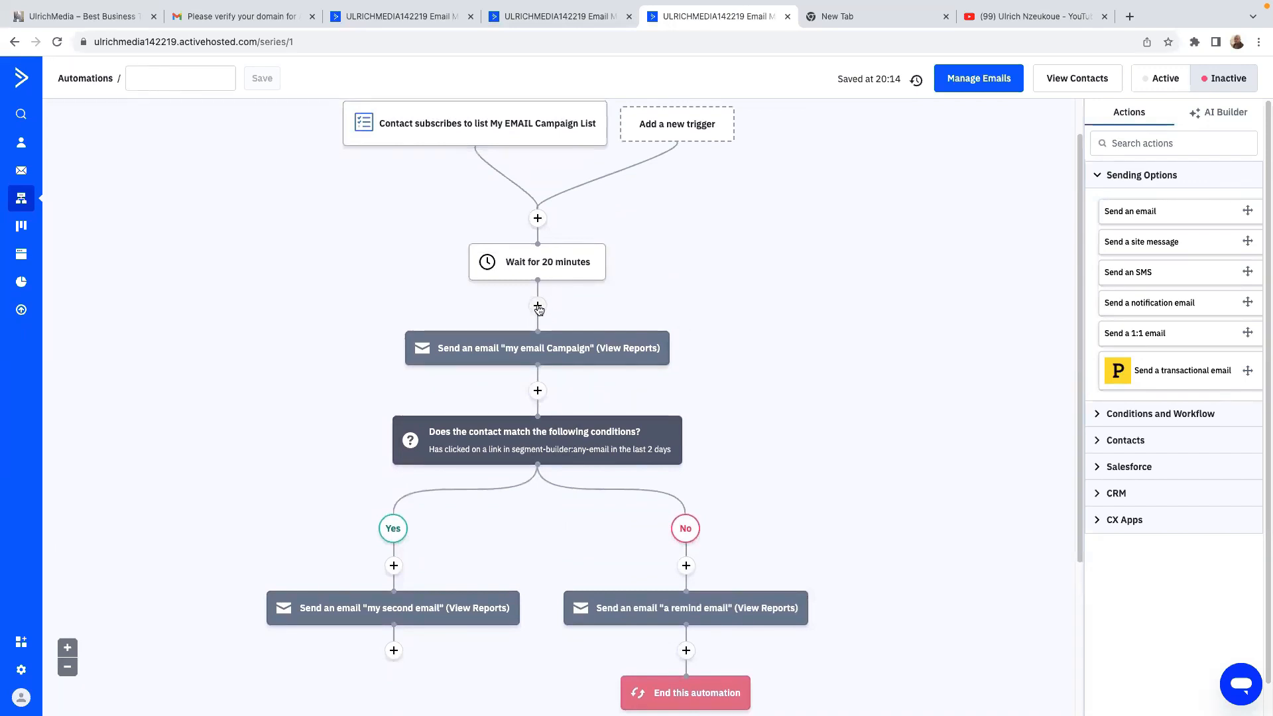
{"action": "mouse_move", "coordinate": [627, 529]}
{"action": "scroll", "coordinate": [750, 544], "scroll_direction": "down", "scroll_amount": 3}
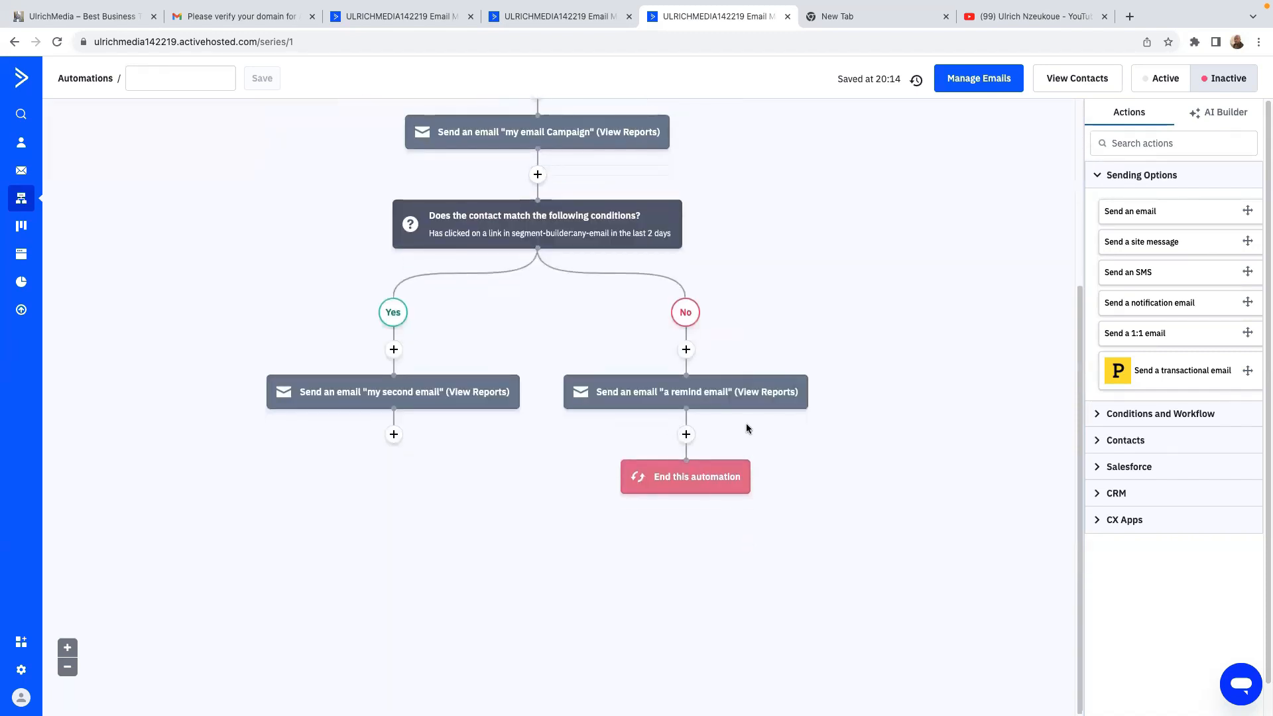
{"action": "scroll", "coordinate": [789, 411], "scroll_direction": "up", "scroll_amount": 4}
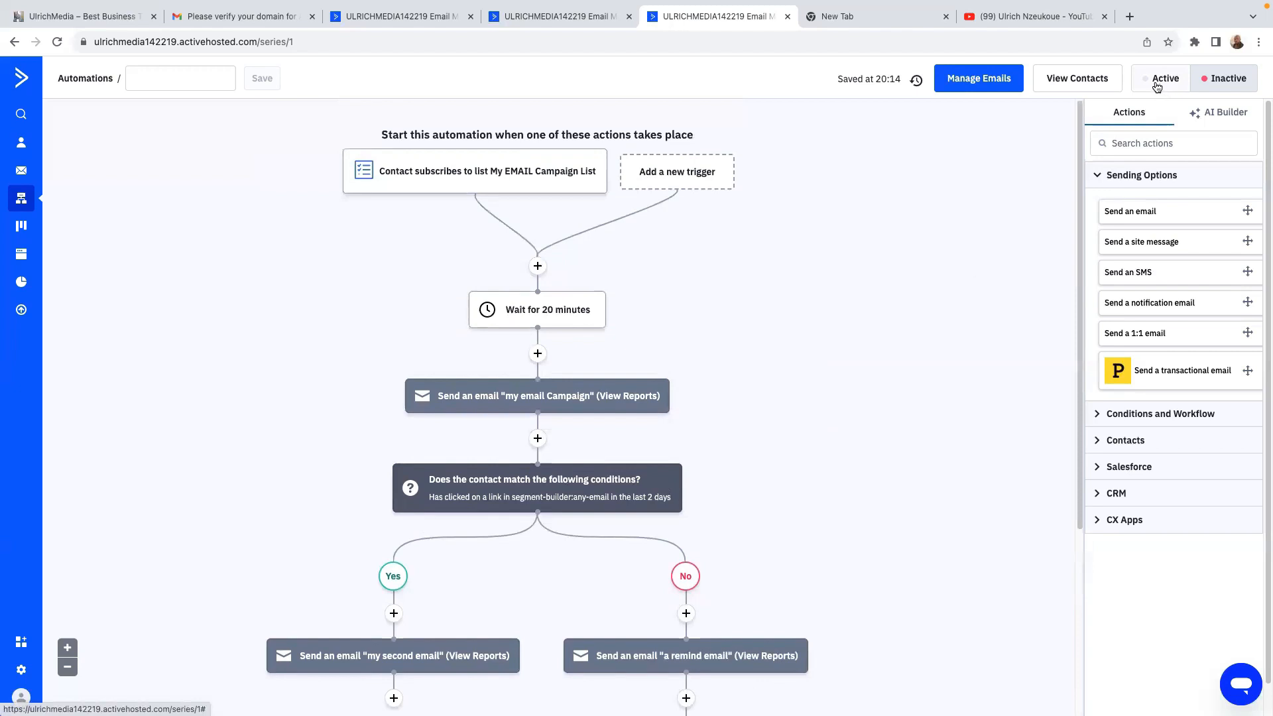